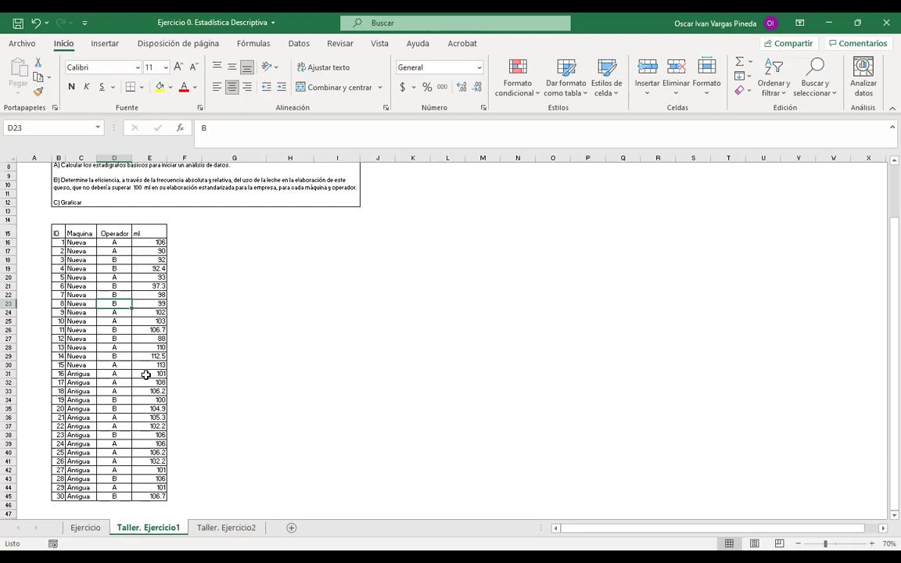
{"action": "left_click", "coordinate": [138, 339]}
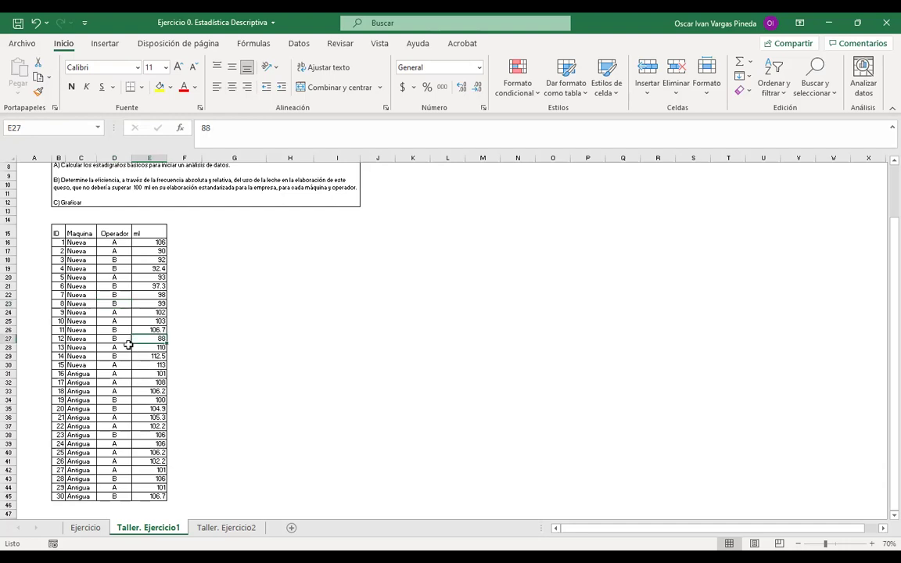
{"action": "scroll", "coordinate": [129, 329], "scroll_direction": "up", "scroll_amount": 1}
{"action": "scroll", "coordinate": [101, 315], "scroll_direction": "down", "scroll_amount": 2}
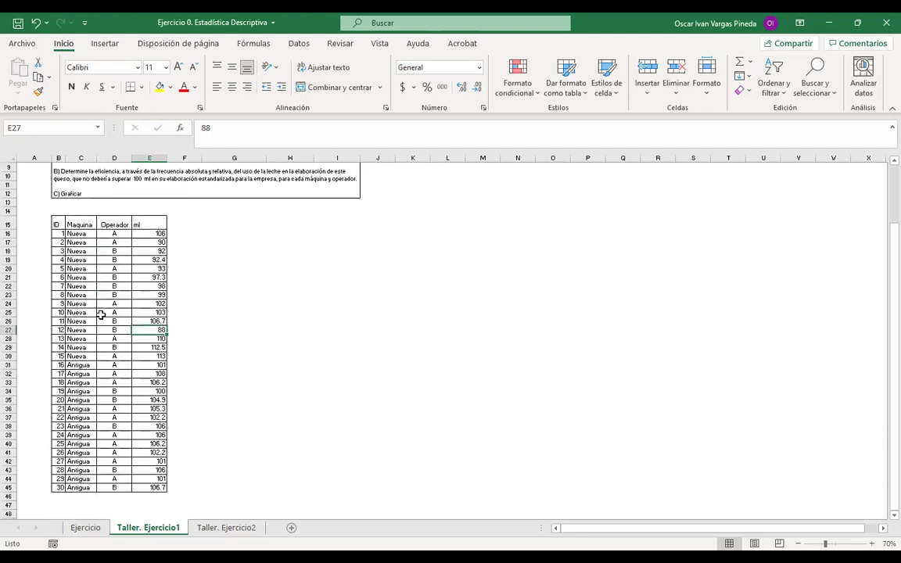
{"action": "left_click_drag", "start_coordinate": [57, 220], "coordinate": [159, 478]}
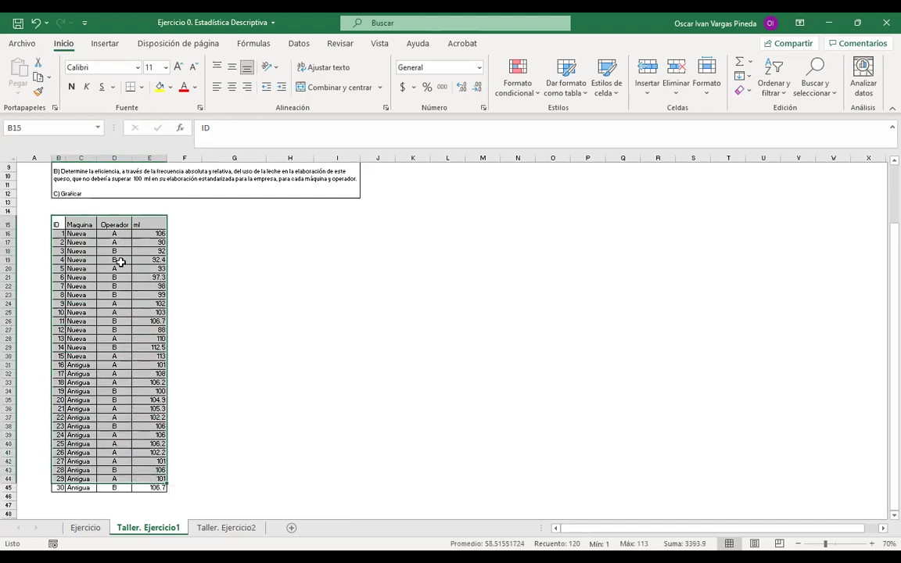
{"action": "left_click", "coordinate": [118, 259]}
{"action": "left_click", "coordinate": [89, 374]}
{"action": "left_click", "coordinate": [162, 313]}
{"action": "left_click", "coordinate": [137, 249]}
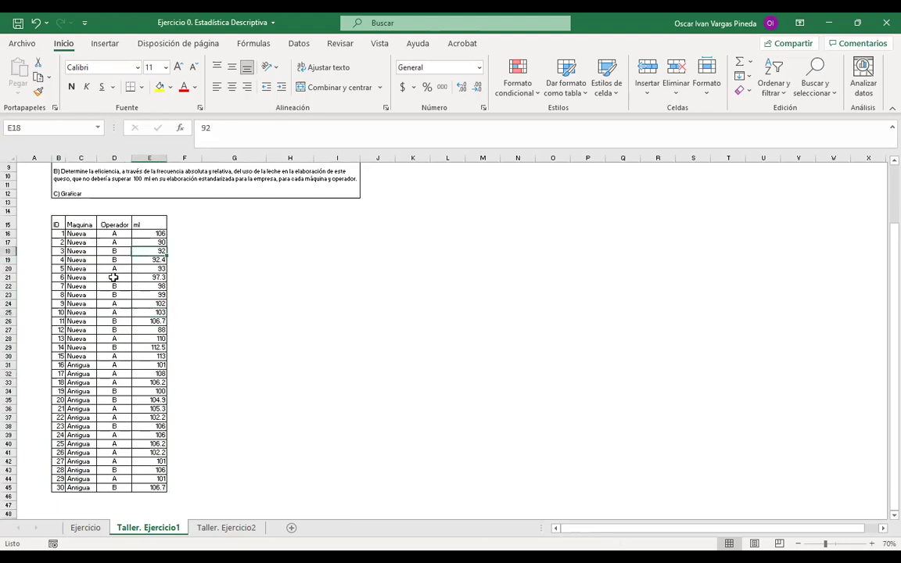
Step: Convert the data range B15:E45 into a table with headers
{"action": "left_click", "coordinate": [113, 277]}
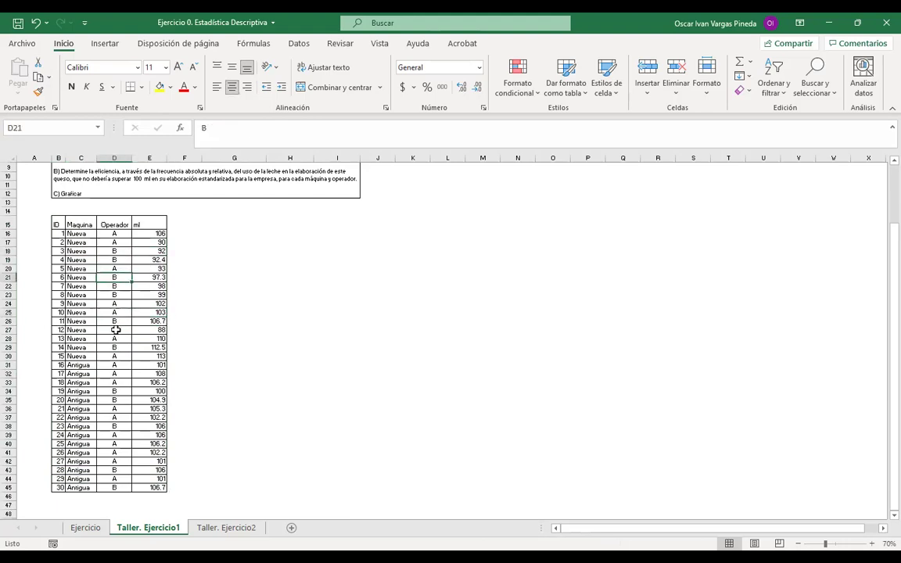
{"action": "left_click", "coordinate": [107, 44]}
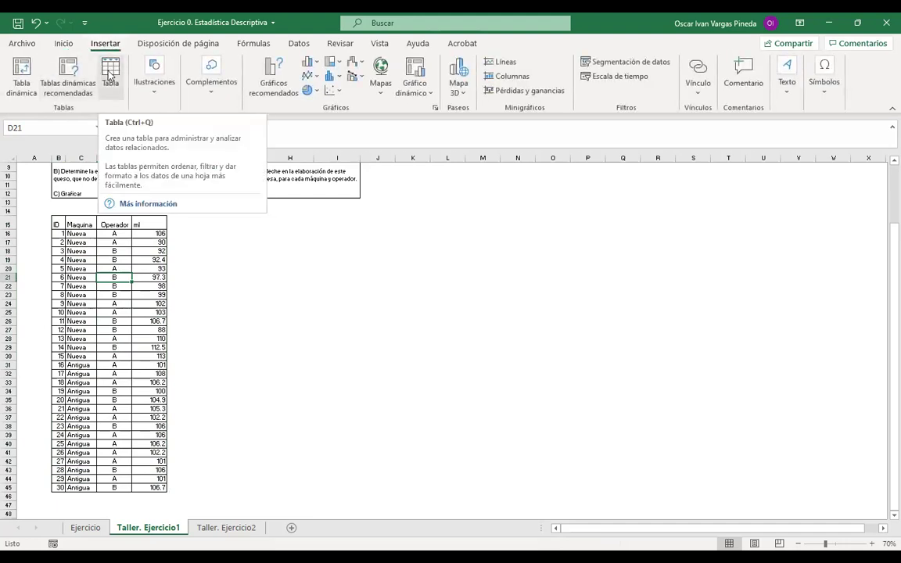
{"action": "left_click", "coordinate": [109, 74]}
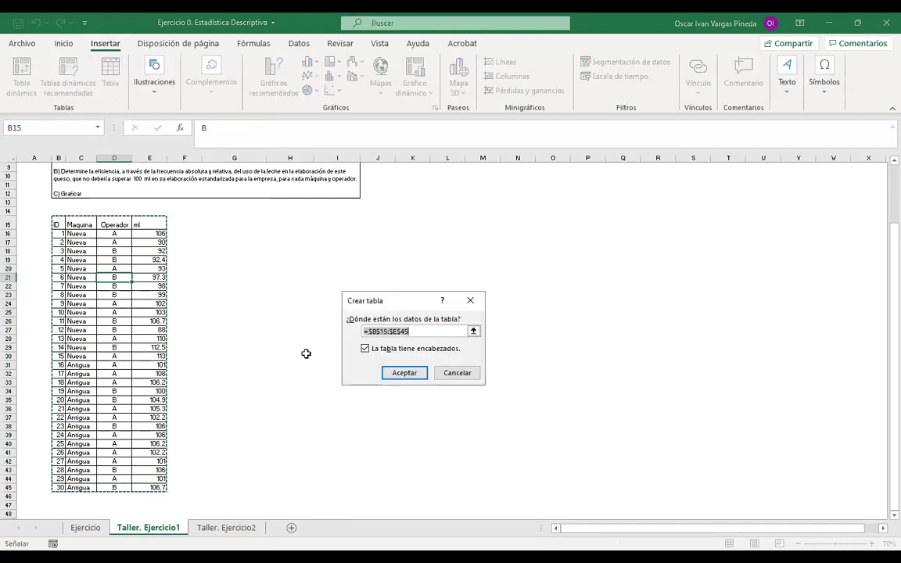
{"action": "left_click", "coordinate": [401, 373]}
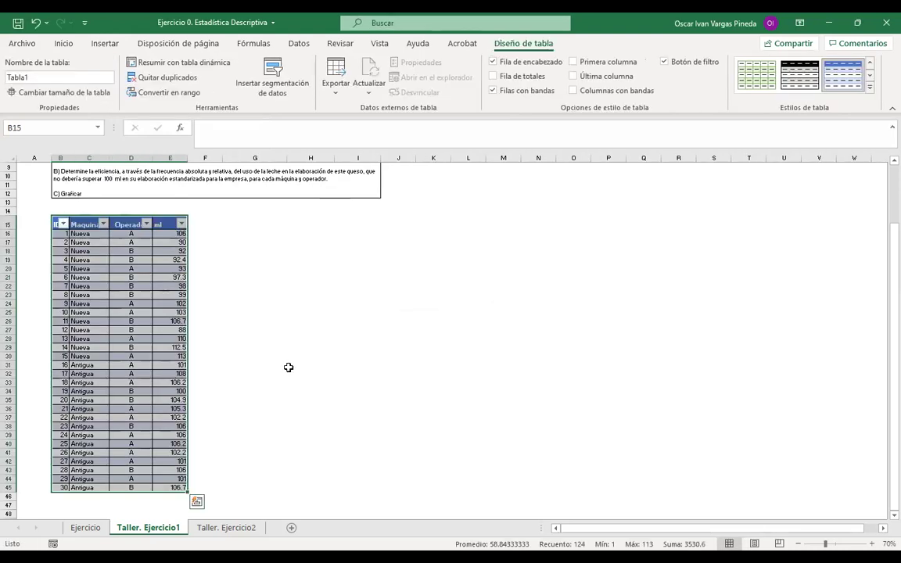
Step: Hide the filter buttons in the data table's header row
{"action": "left_click", "coordinate": [170, 330]}
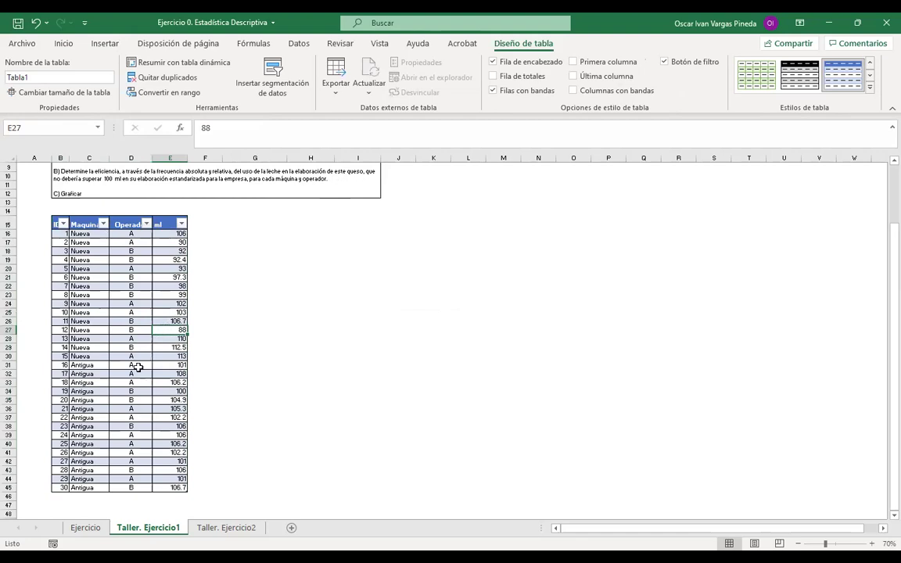
{"action": "left_click", "coordinate": [123, 312]}
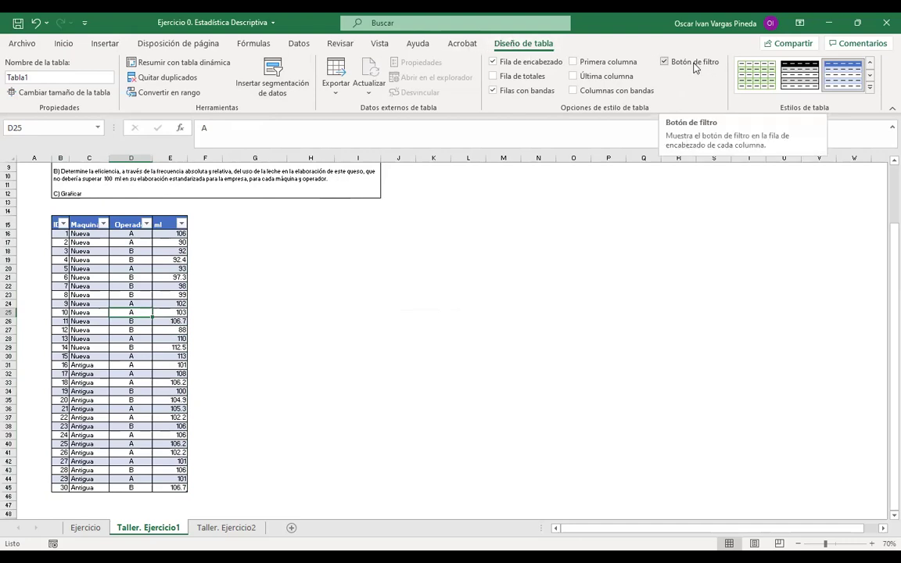
{"action": "left_click", "coordinate": [693, 64]}
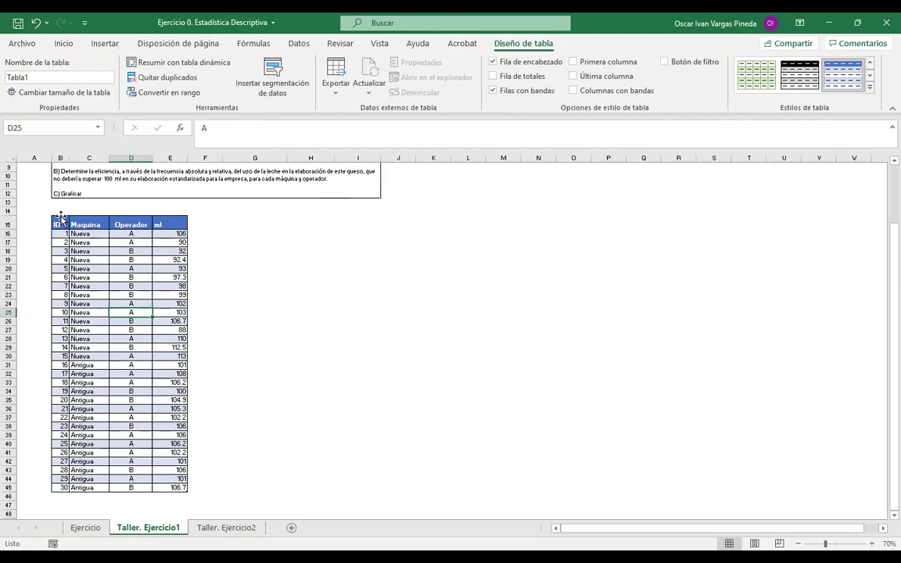
Step: Center all the data table's body cells both vertically and horizontally
{"action": "left_click_drag", "start_coordinate": [61, 214], "coordinate": [174, 215]}
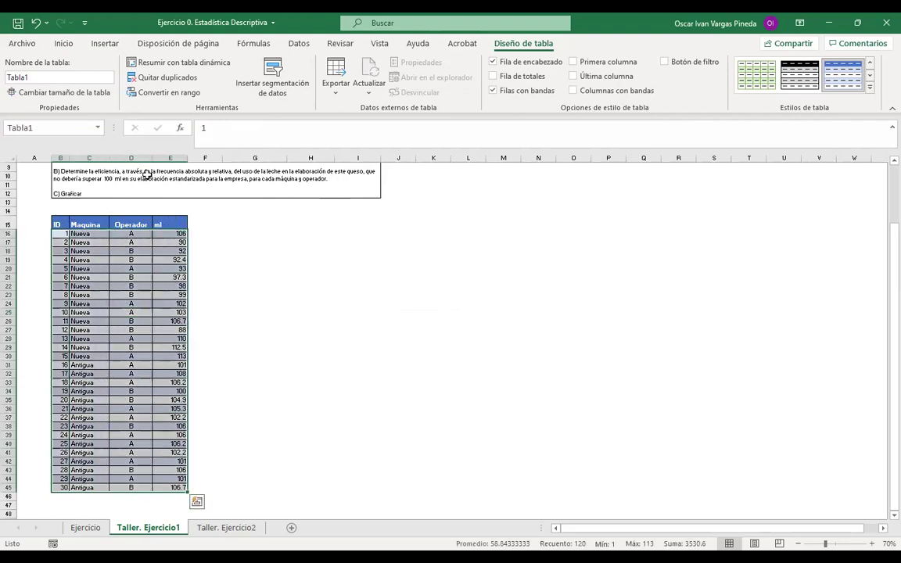
{"action": "left_click", "coordinate": [61, 42]}
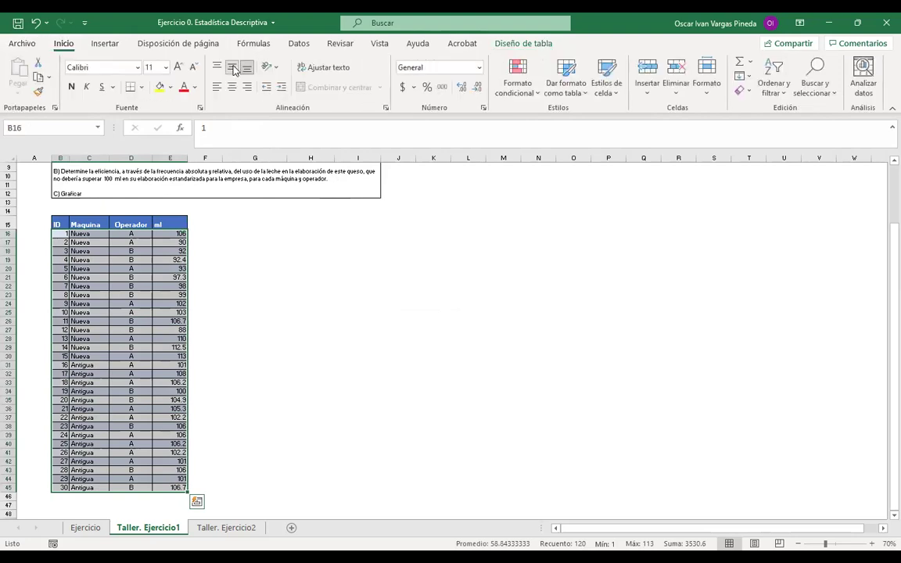
{"action": "left_click", "coordinate": [231, 67]}
{"action": "left_click", "coordinate": [232, 87]}
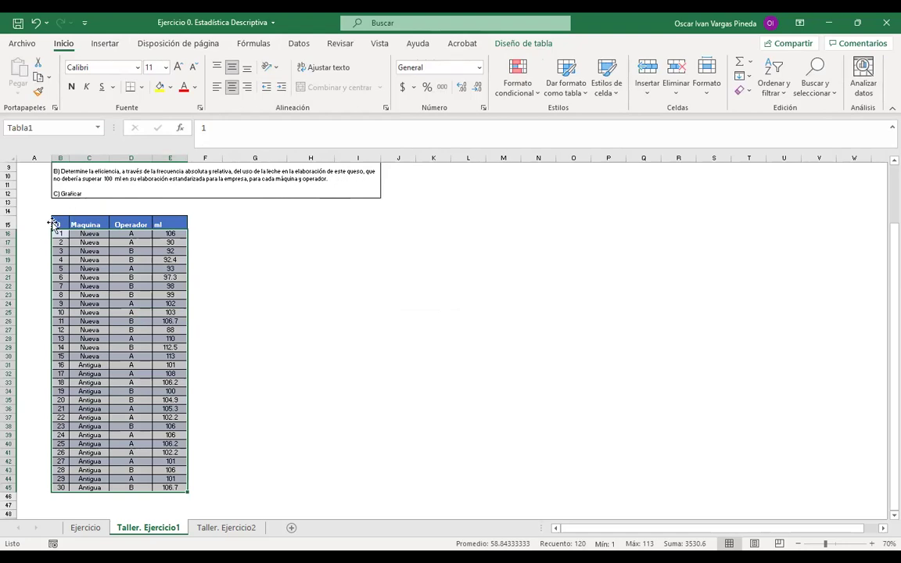
Step: Center the header row 15 both horizontally and vertically
{"action": "left_click", "coordinate": [61, 218]}
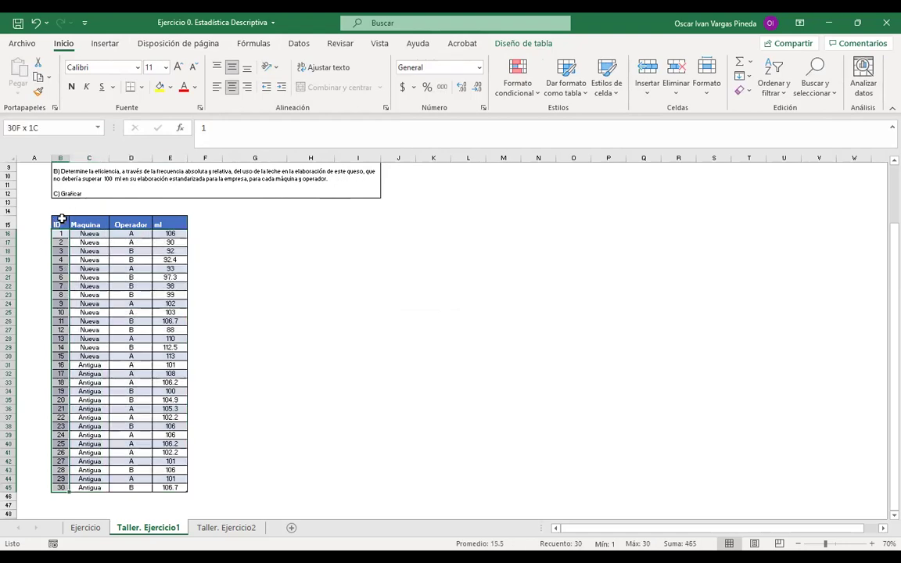
{"action": "left_click", "coordinate": [10, 224]}
{"action": "left_click", "coordinate": [232, 87]}
{"action": "left_click", "coordinate": [233, 67]}
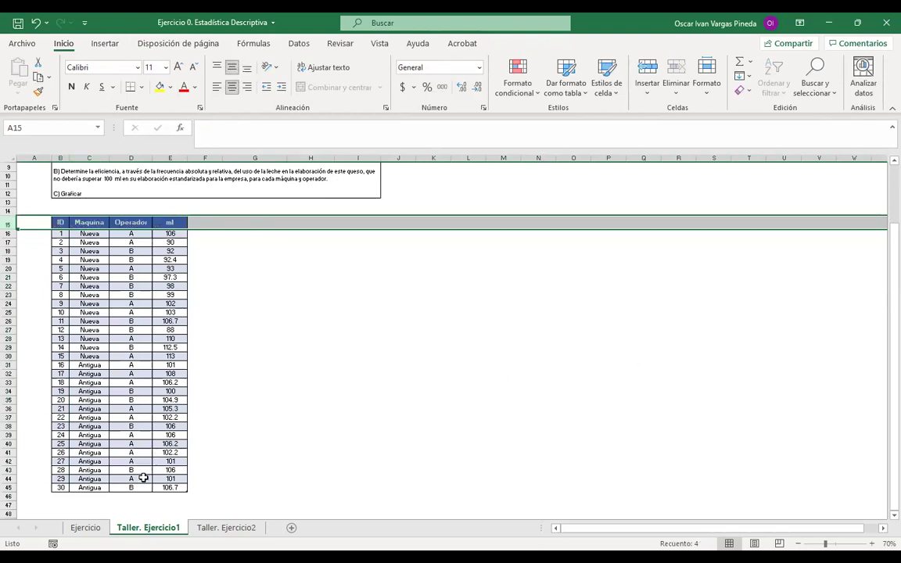
Step: Copy the Parametro and Edad columns (H10:I17) from the Ejercicio sheet and paste them at G15 in Taller. Ejercicio1
{"action": "left_click", "coordinate": [96, 530]}
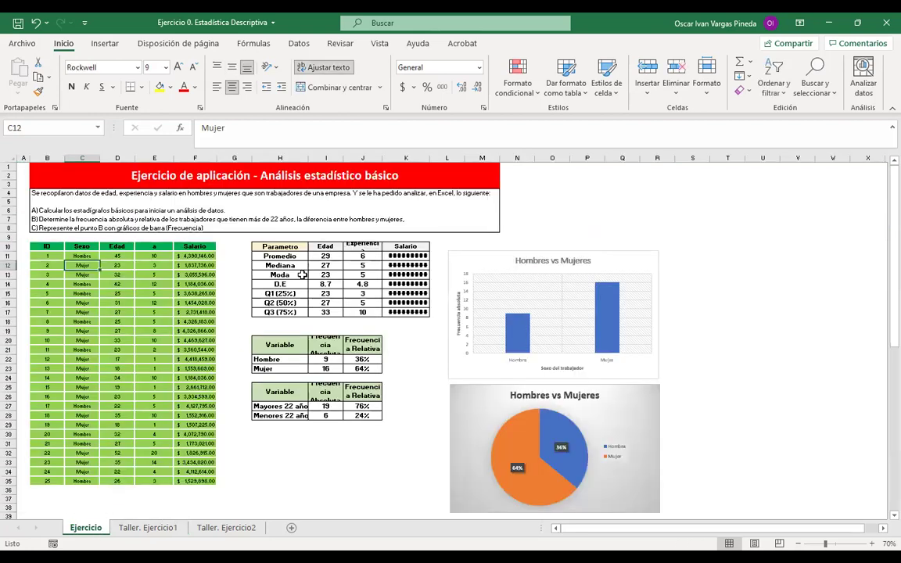
{"action": "left_click_drag", "start_coordinate": [283, 257], "coordinate": [285, 299]}
{"action": "left_click_drag", "start_coordinate": [282, 247], "coordinate": [321, 313]}
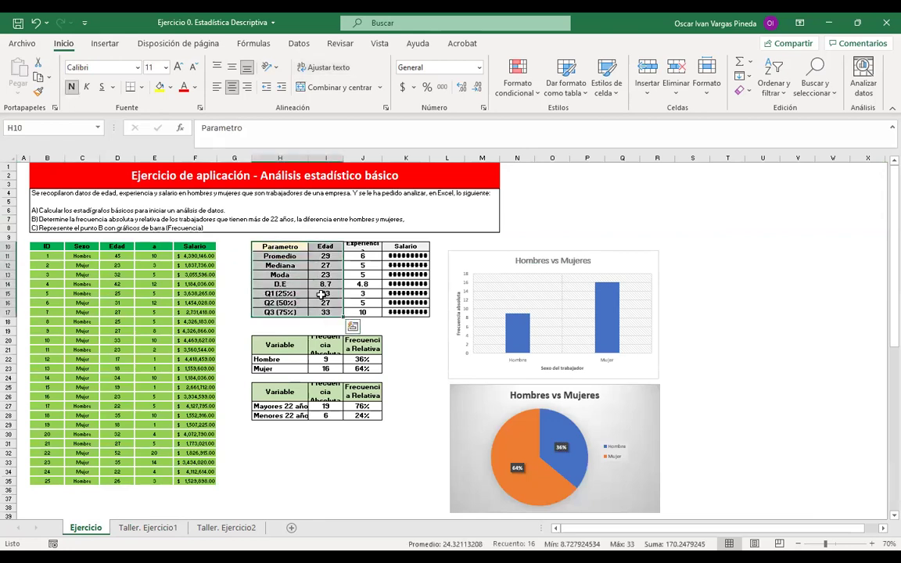
{"action": "right_click", "coordinate": [322, 249]}
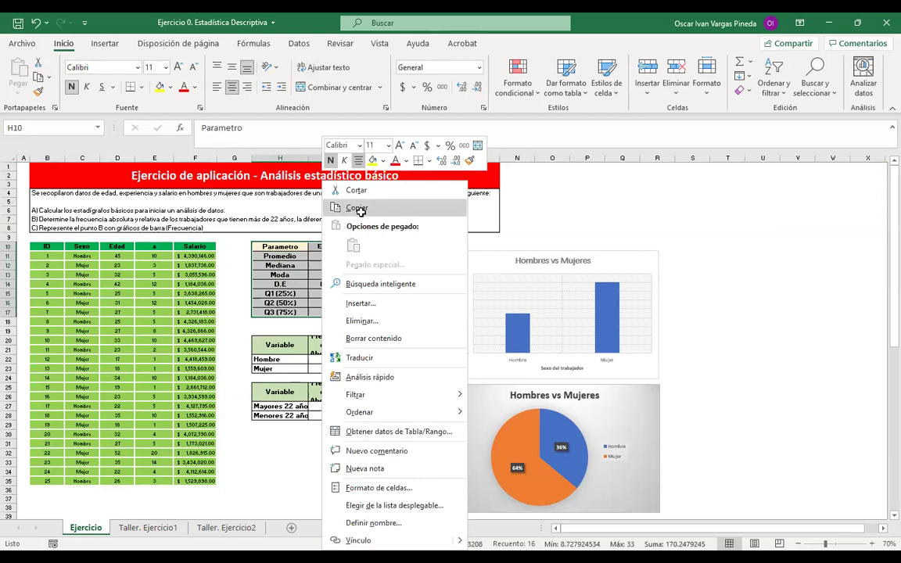
{"action": "left_click", "coordinate": [364, 210]}
{"action": "left_click", "coordinate": [148, 528]}
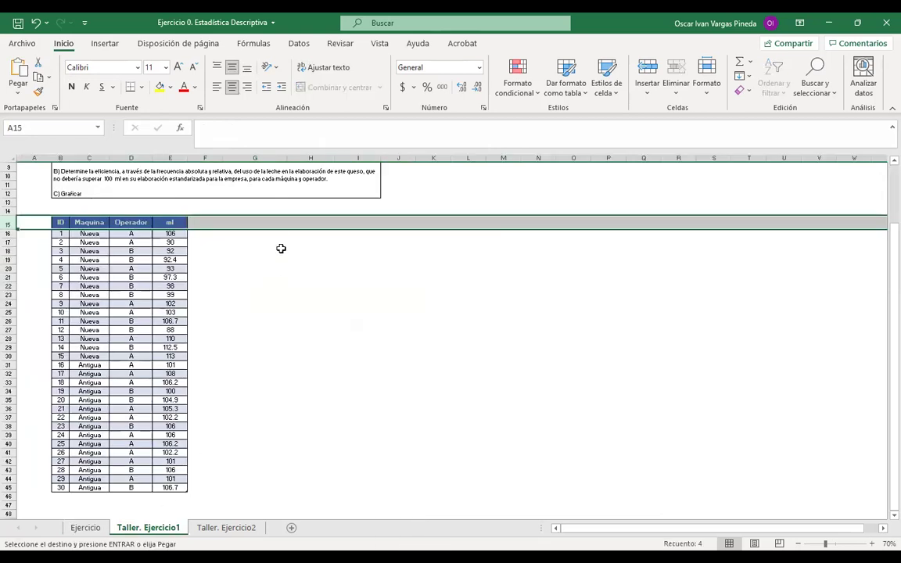
{"action": "left_click", "coordinate": [253, 222]}
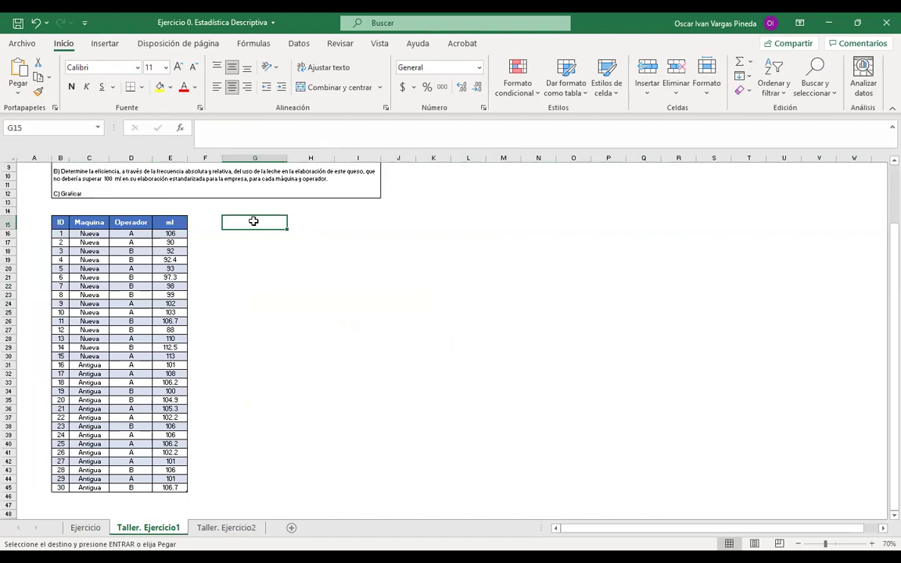
{"action": "right_click", "coordinate": [254, 222]}
{"action": "left_click", "coordinate": [258, 240]}
Step: Clear the contents of the pasted formula cells H16:H22, keeping their formatting
{"action": "left_click_drag", "start_coordinate": [313, 234], "coordinate": [328, 284]}
{"action": "right_click", "coordinate": [328, 284]}
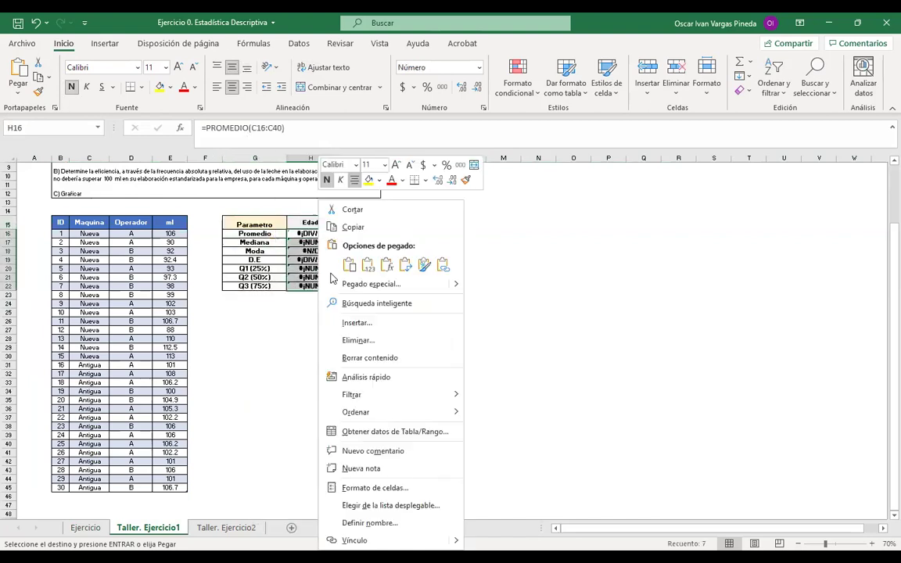
{"action": "left_click", "coordinate": [389, 360]}
{"action": "left_click", "coordinate": [308, 321]}
Step: Replace the heading in H15 of the parameter table with "Empresa"
{"action": "left_click", "coordinate": [311, 224]}
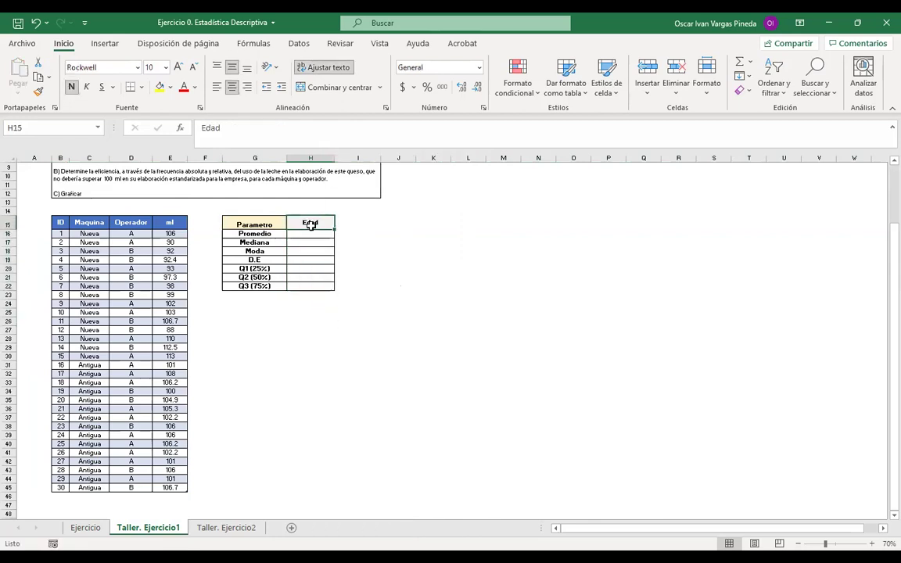
{"action": "type", "text": "Em"}
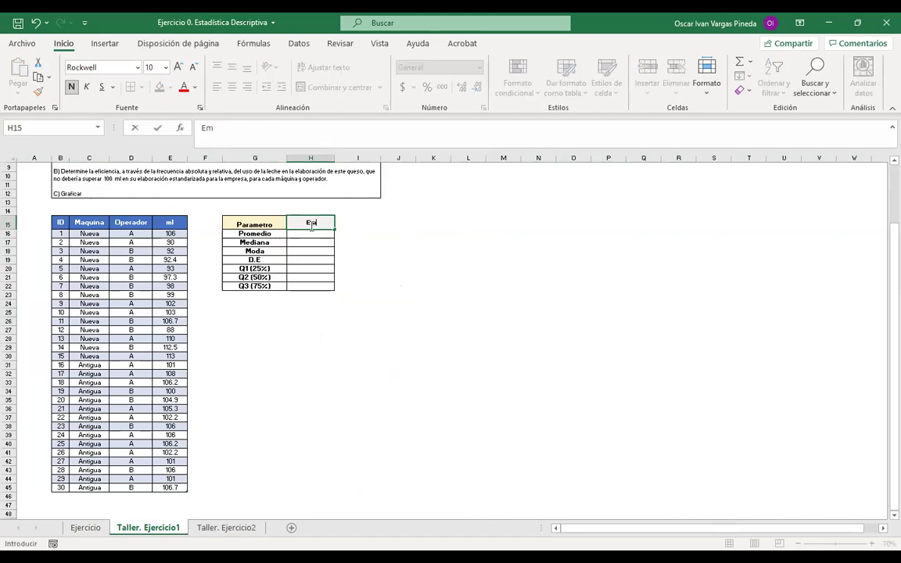
{"action": "type", "text": "presa"}
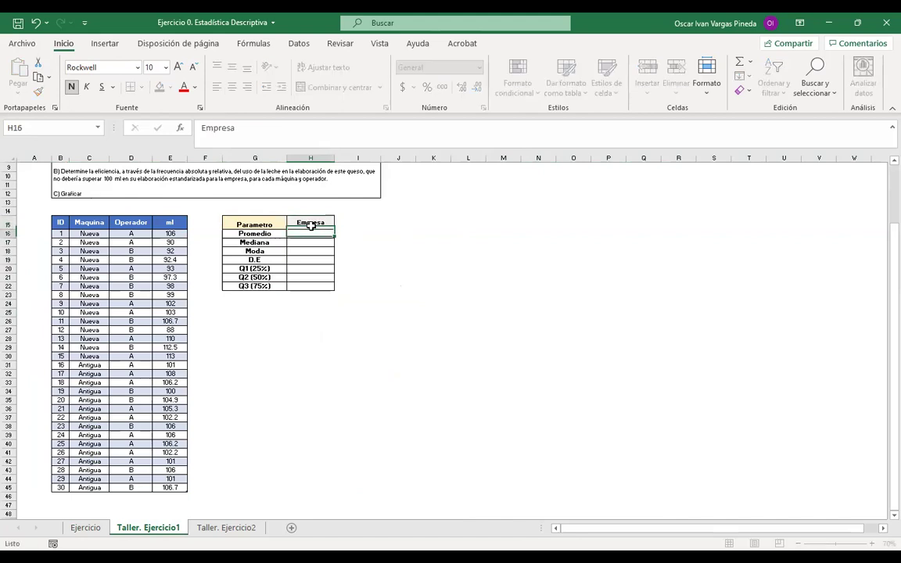
{"action": "key", "text": "Return"}
Step: Add the labels "Máximo" in G23 and "Mínimo" in G24 below the parameter list
{"action": "left_click", "coordinate": [261, 294]}
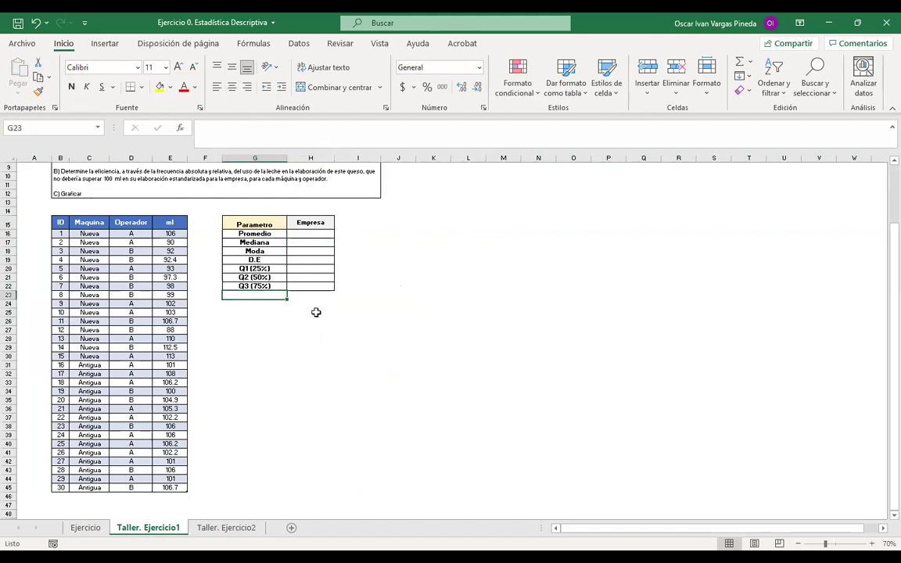
{"action": "type", "text": "M"}
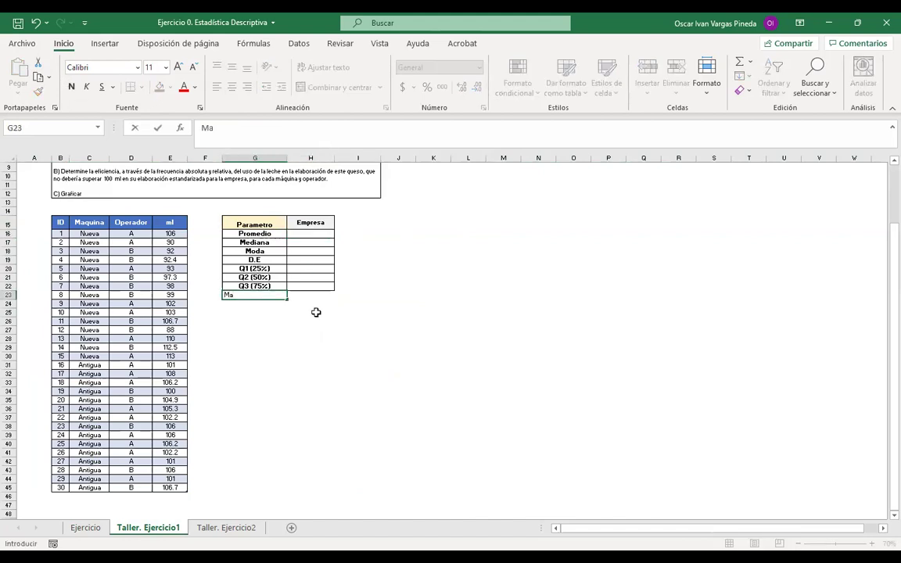
{"action": "type", "text": "áximo"}
{"action": "key", "text": "Return"}
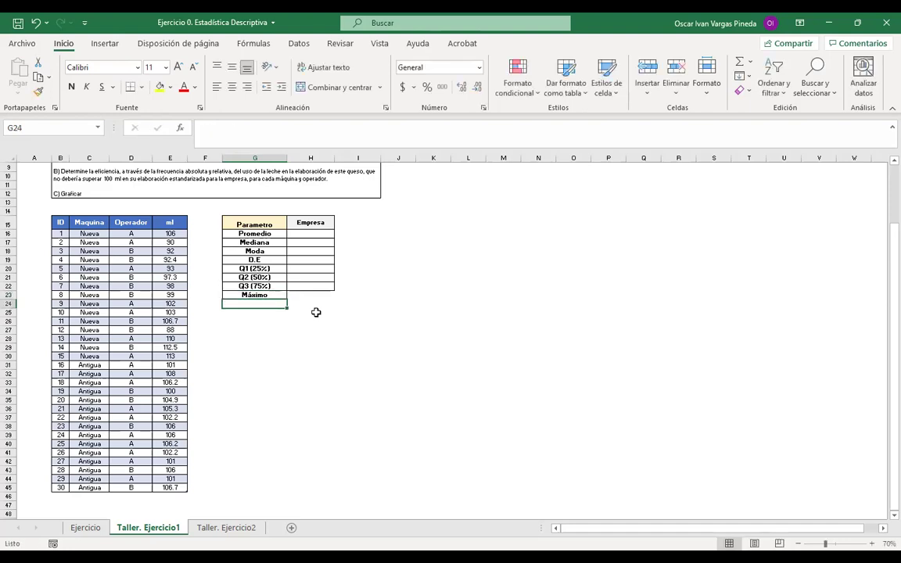
{"action": "type", "text": "M"}
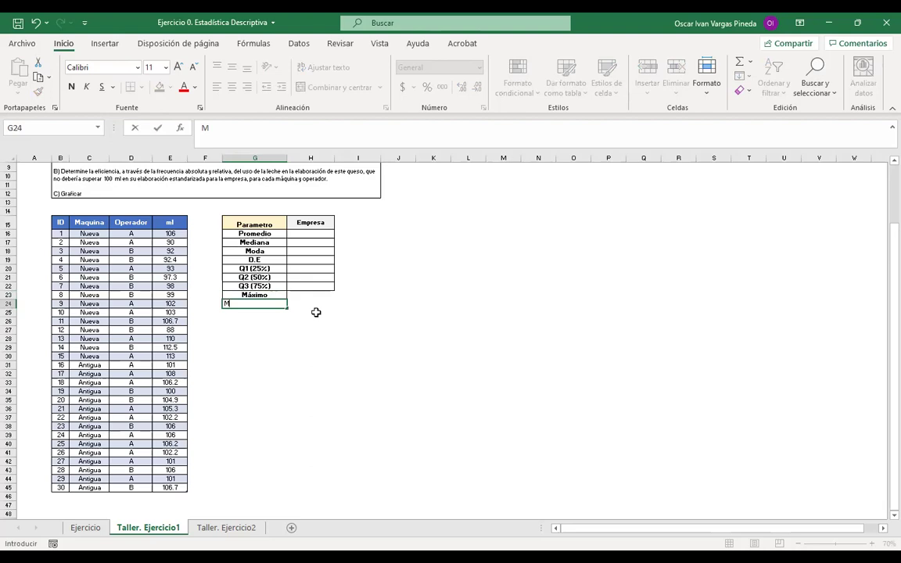
{"action": "type", "text": "ínimo"}
{"action": "key", "text": "Return"}
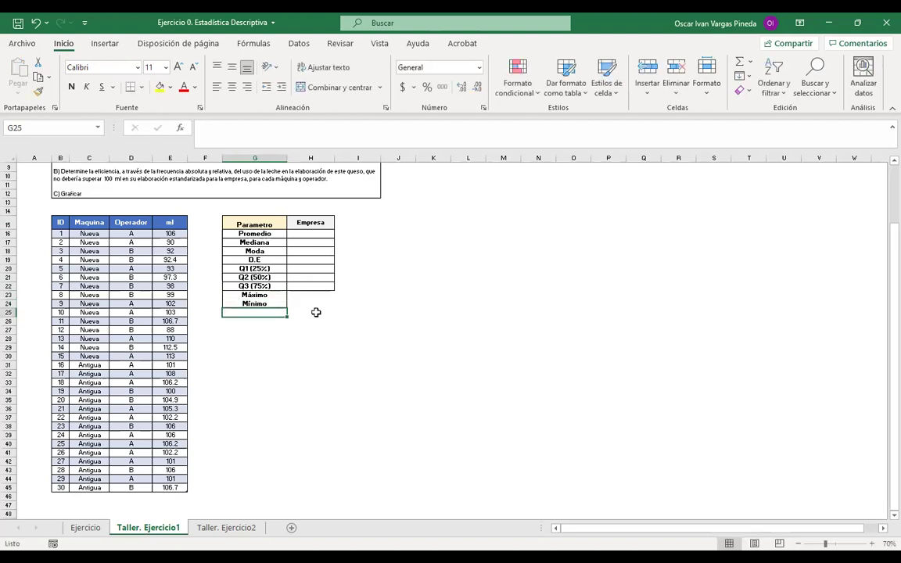
Step: Apply all borders to the parameter table cells G16:H24
{"action": "left_click_drag", "start_coordinate": [313, 304], "coordinate": [247, 233]}
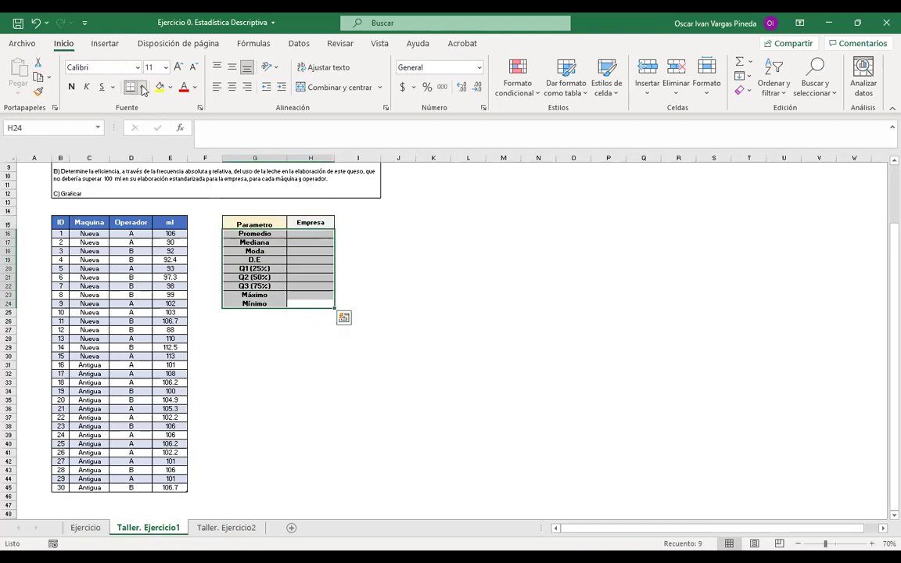
{"action": "left_click", "coordinate": [143, 90]}
{"action": "left_click", "coordinate": [172, 209]}
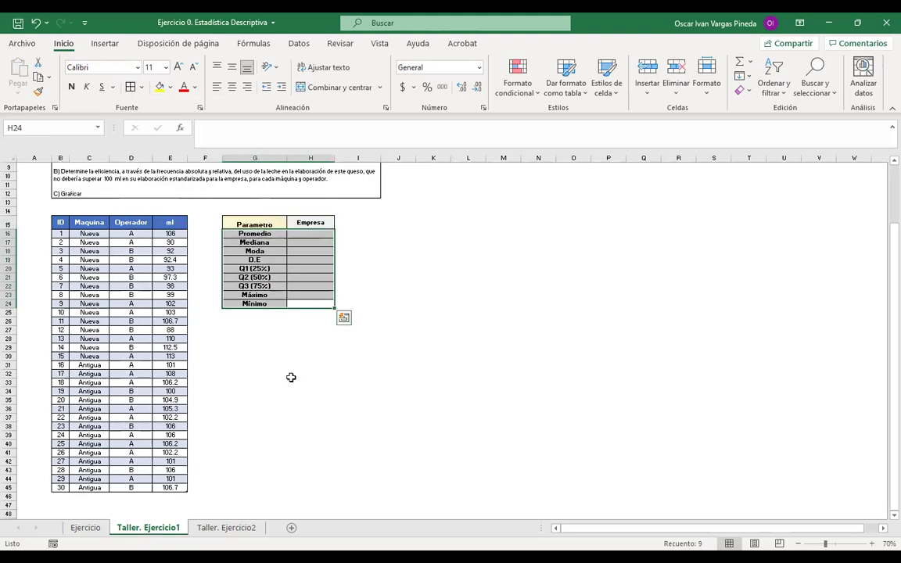
{"action": "left_click", "coordinate": [291, 377]}
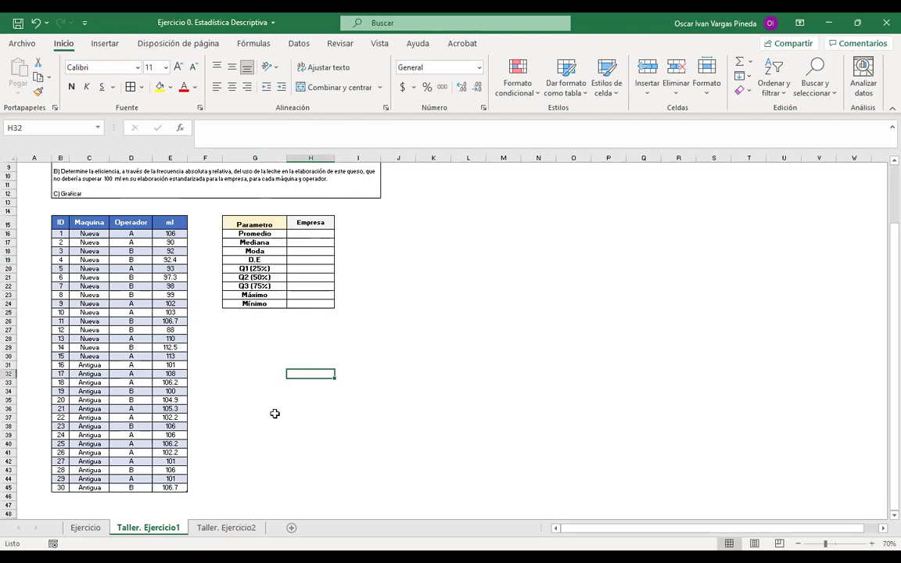
{"action": "left_click", "coordinate": [228, 339]}
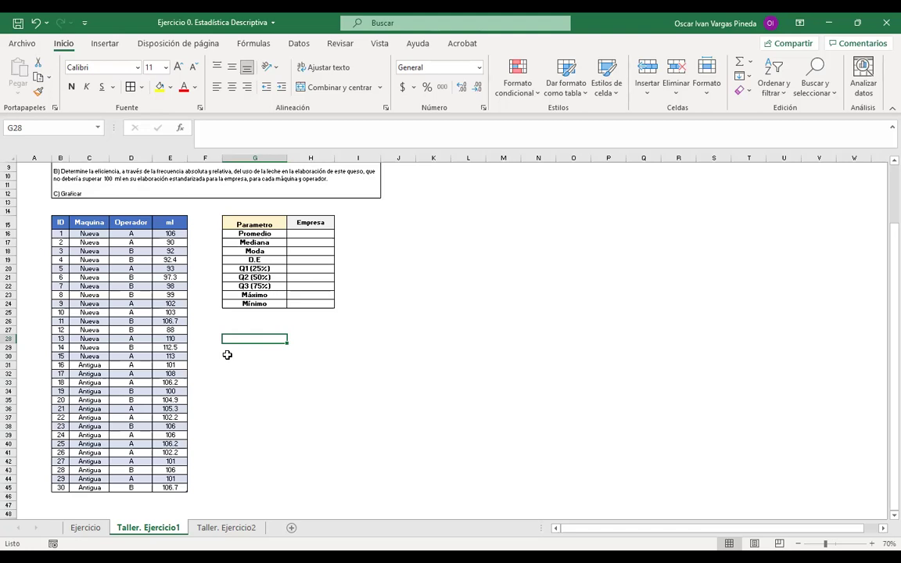
{"action": "left_click", "coordinate": [256, 224]}
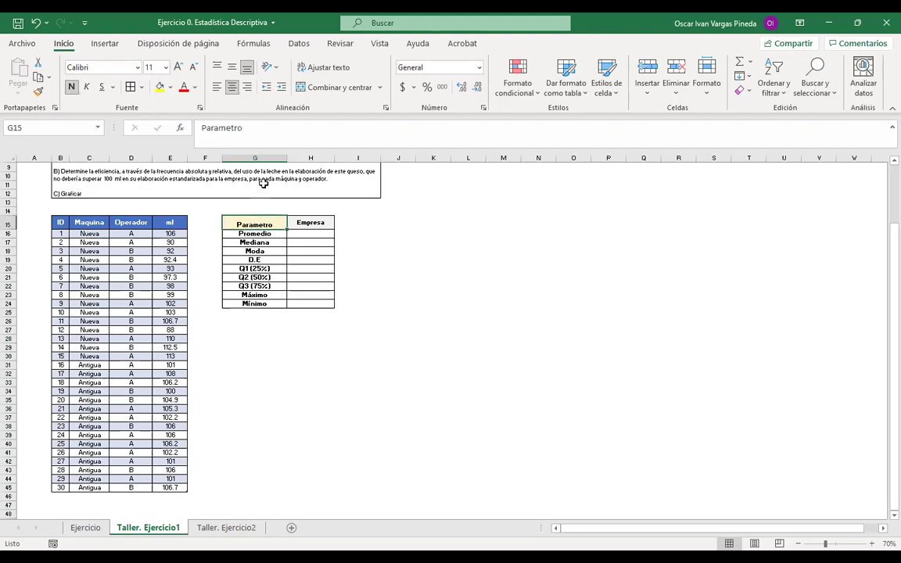
Step: Vertically centre the "Parametro" heading in G15
{"action": "left_click", "coordinate": [233, 66]}
Step: Calculate the average of the table's ml column in H16 with =PROMEDIO(Tabla1[ml])
{"action": "left_click", "coordinate": [314, 234]}
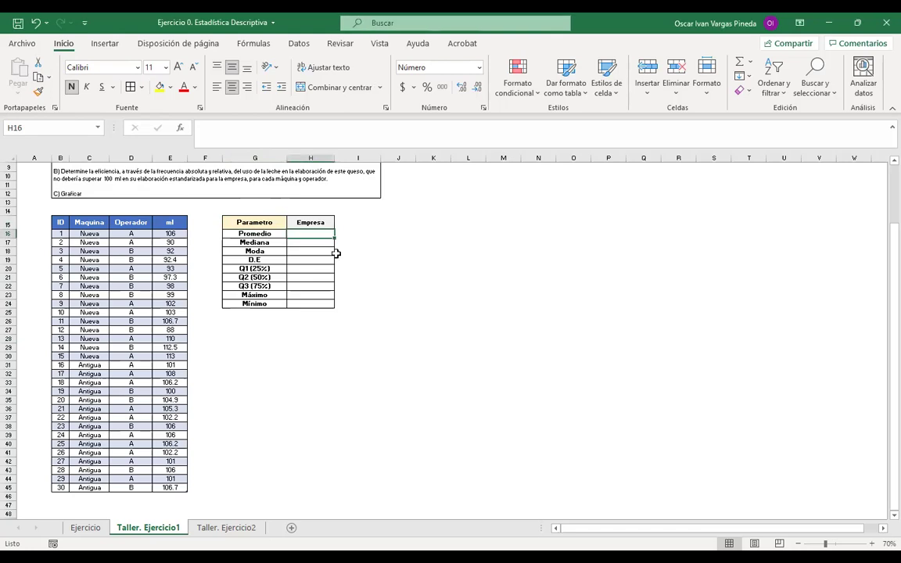
{"action": "type", "text": "="}
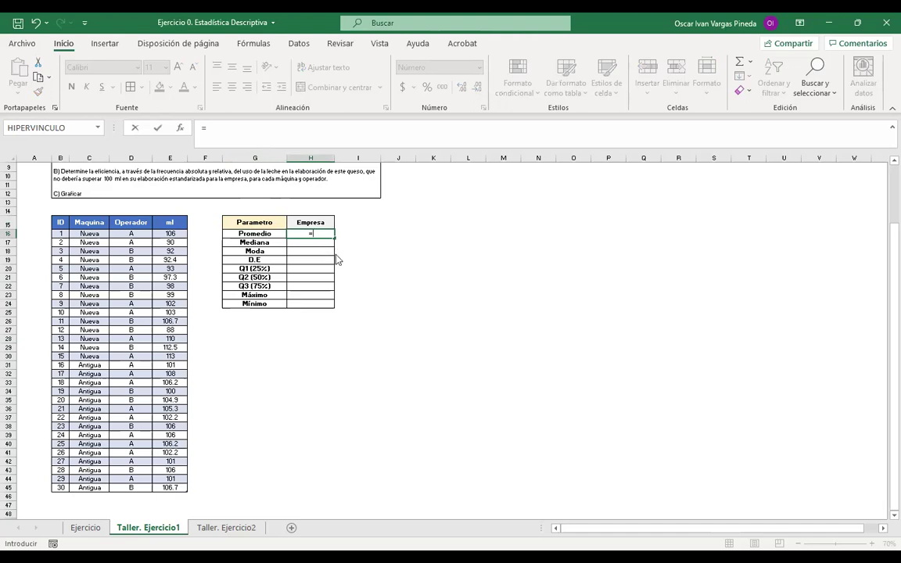
{"action": "type", "text": "prome"}
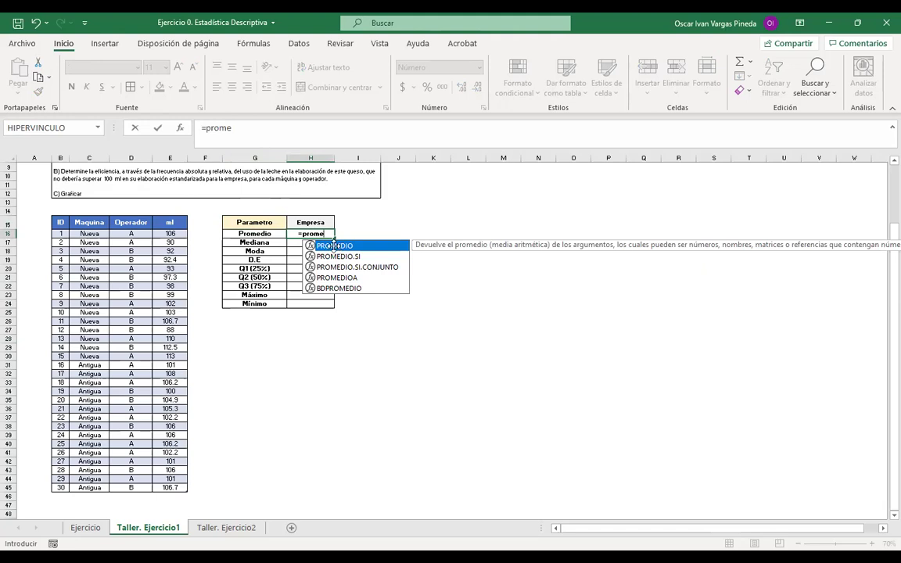
{"action": "double_click", "coordinate": [335, 246]}
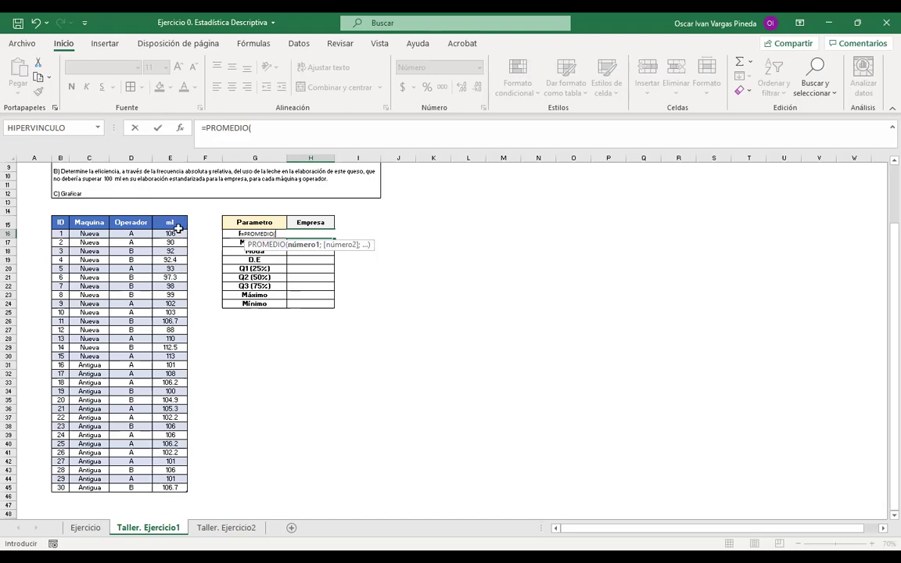
{"action": "left_click_drag", "start_coordinate": [173, 233], "coordinate": [170, 486]}
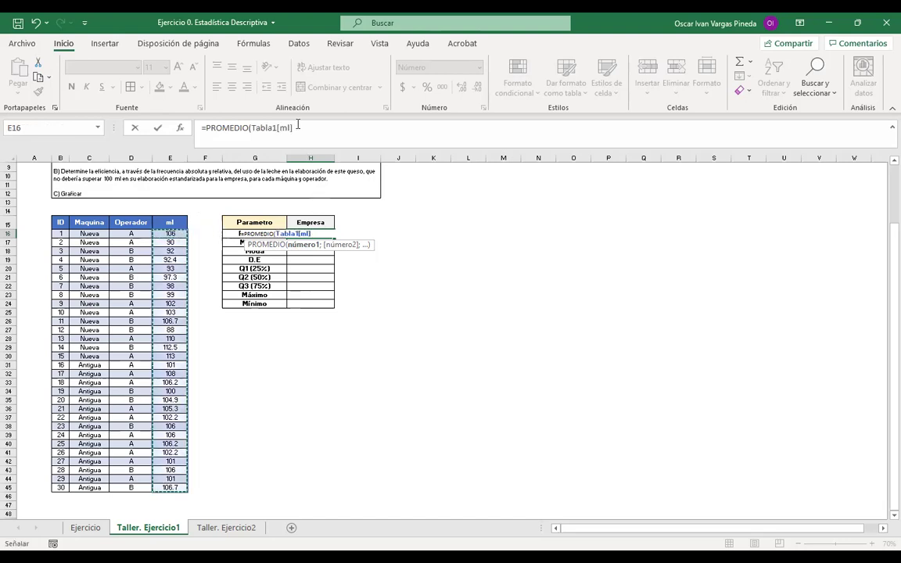
{"action": "left_click_drag", "start_coordinate": [296, 127], "coordinate": [252, 129]}
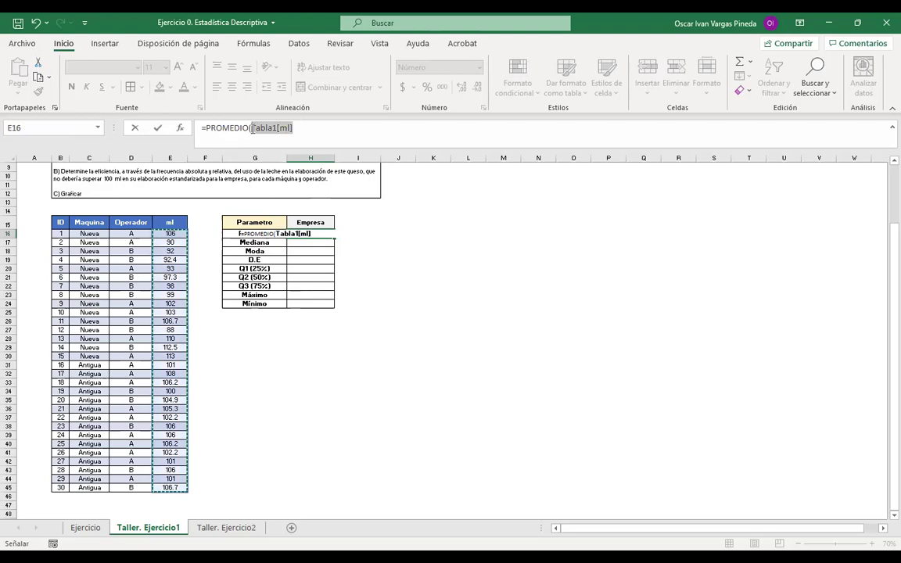
{"action": "key", "text": "BackSpace"}
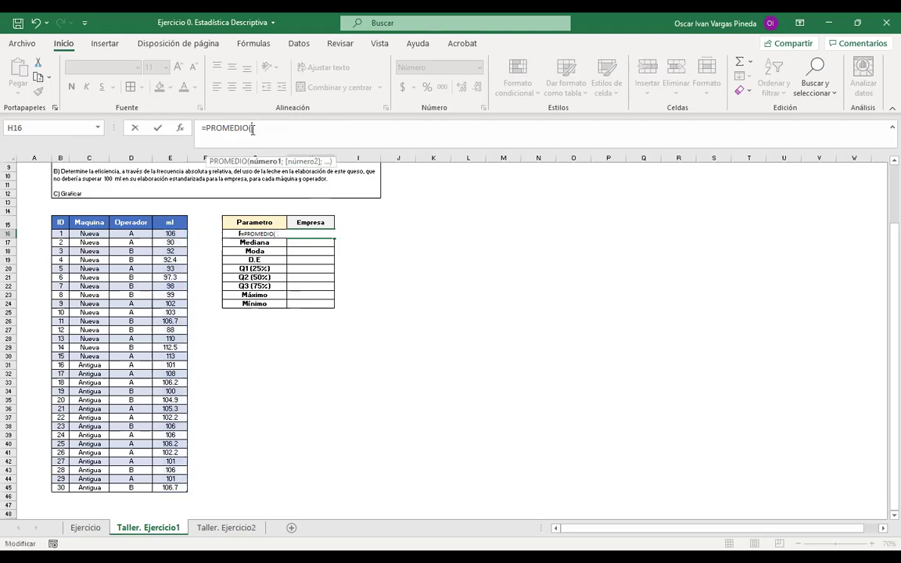
{"action": "left_click", "coordinate": [178, 215]}
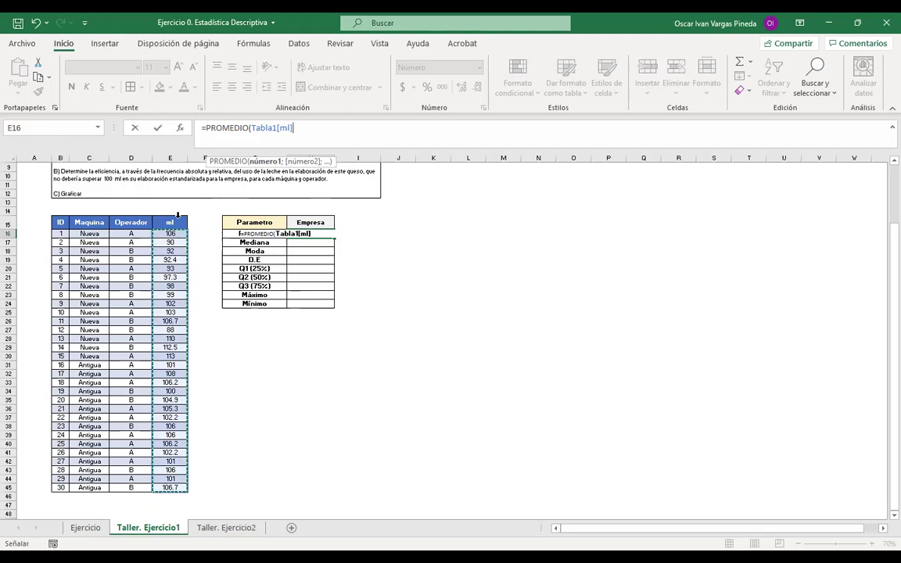
{"action": "key", "text": "Return"}
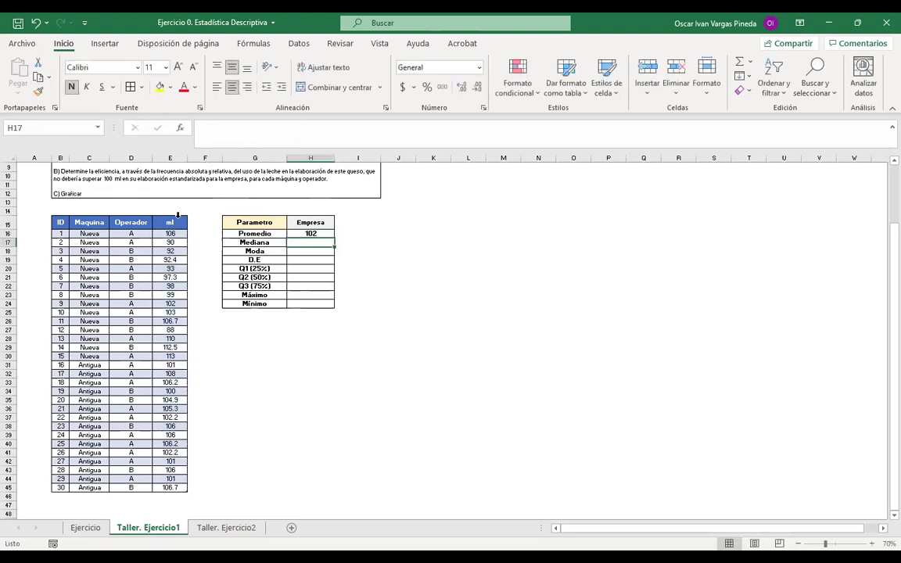
Step: Display the average in H16 with two decimal places
{"action": "left_click", "coordinate": [322, 233]}
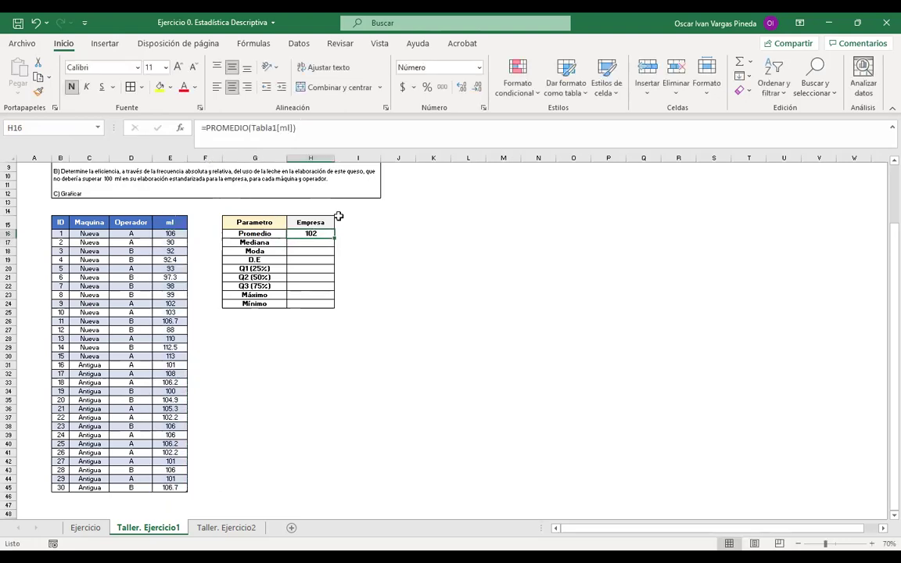
{"action": "left_click", "coordinate": [461, 87]}
{"action": "left_click", "coordinate": [461, 88]}
Step: Calculate the median of the ml column in H17 with =MEDIANA(Tabla1[ml])
{"action": "left_click", "coordinate": [312, 243]}
{"action": "type", "text": "="}
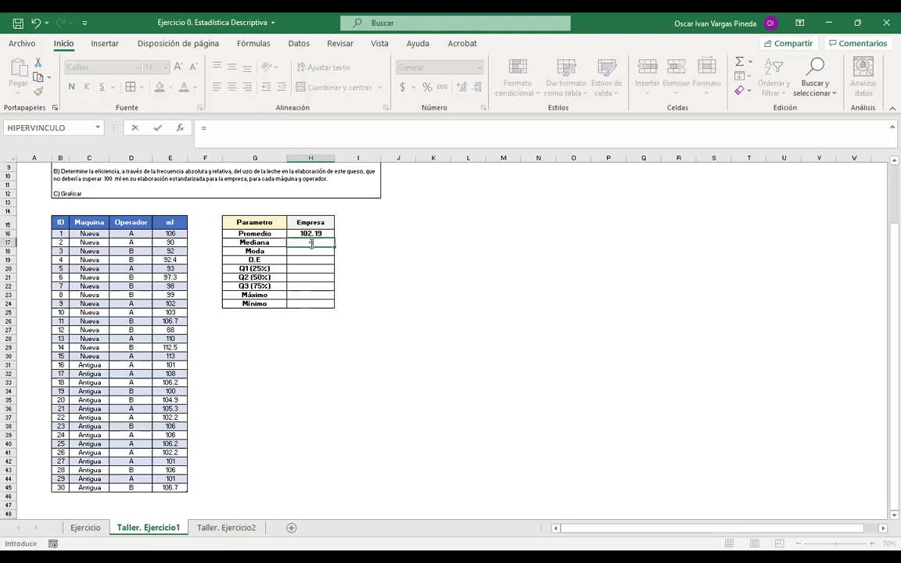
{"action": "type", "text": "me"}
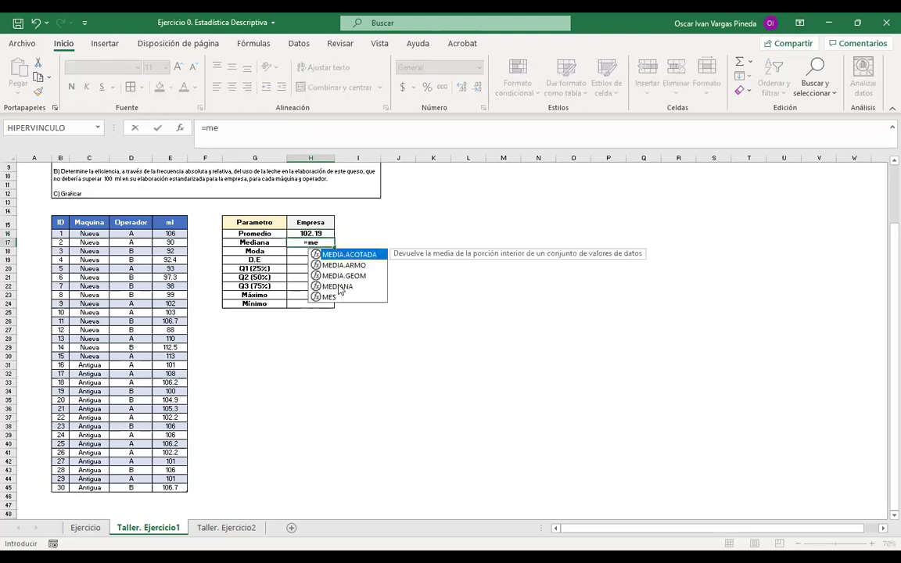
{"action": "key", "text": "Down"}
{"action": "key", "text": "Down"}
{"action": "key", "text": "Down"}
{"action": "key", "text": "Tab"}
{"action": "left_click", "coordinate": [178, 213]}
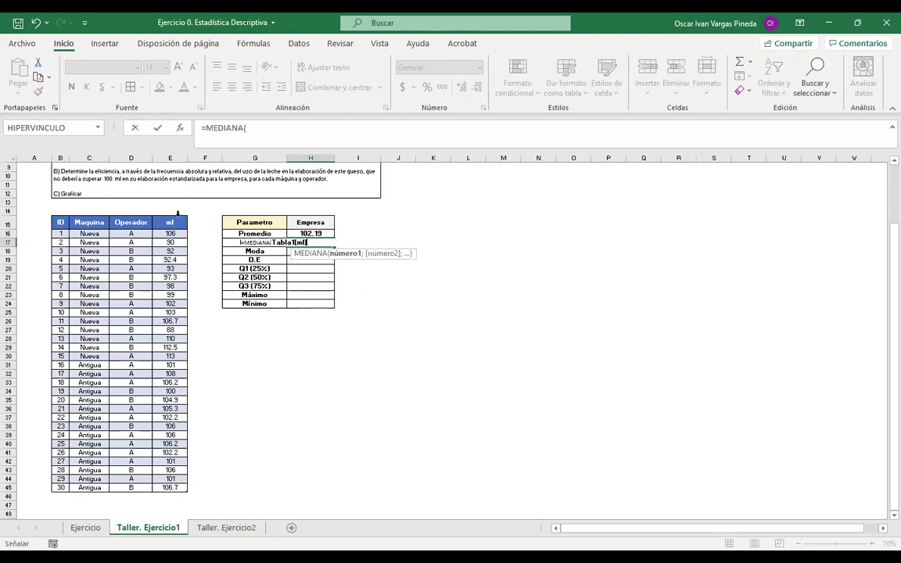
{"action": "key", "text": "Return"}
Step: Calculate the mode of the ml column in H18 with =MODA.UNO(Tabla1[ml])
{"action": "type", "text": "="}
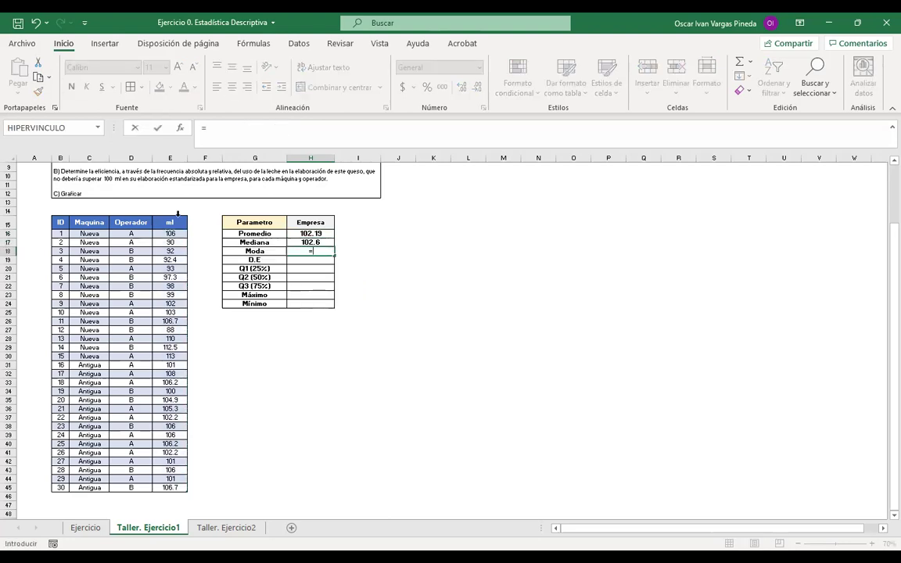
{"action": "type", "text": "modo"}
{"action": "key", "text": "BackSpace"}
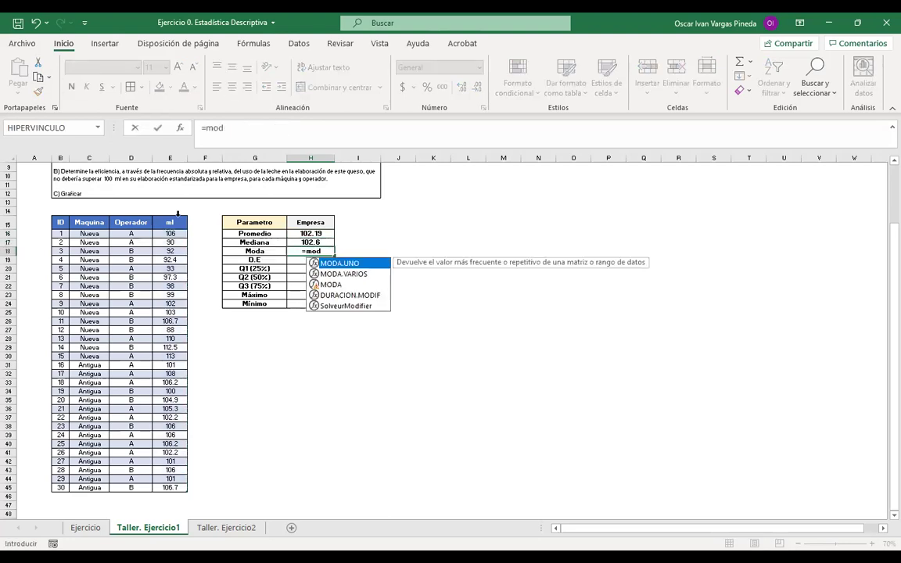
{"action": "double_click", "coordinate": [345, 265]}
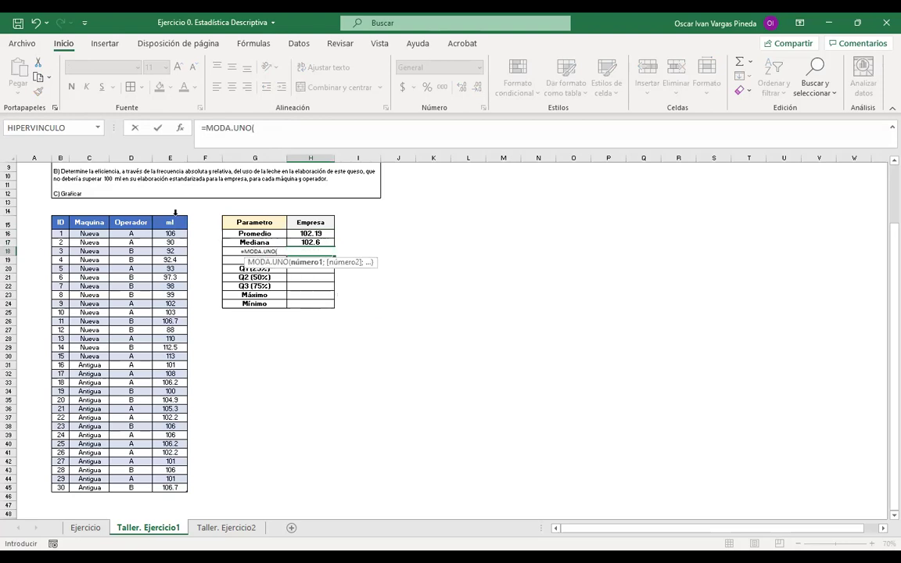
{"action": "left_click", "coordinate": [175, 212]}
{"action": "key", "text": "Return"}
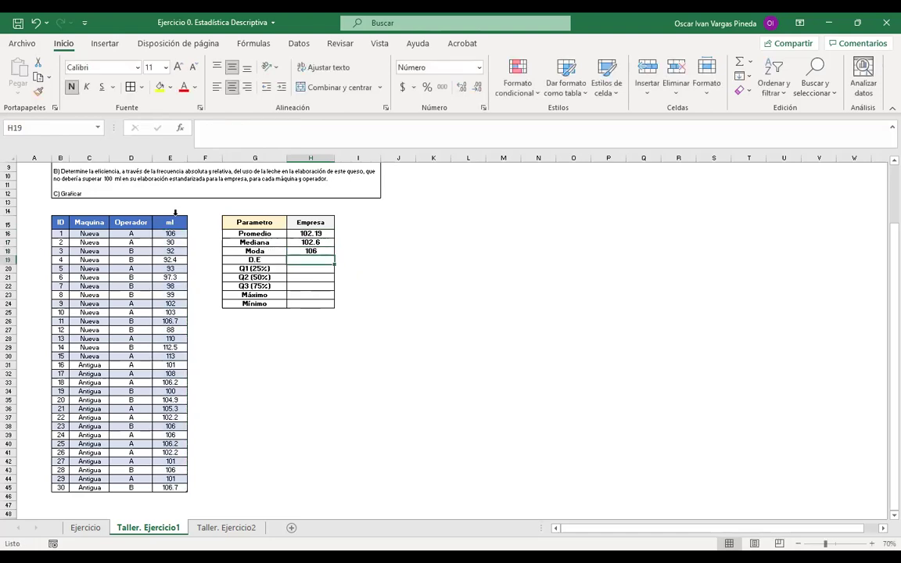
Step: Calculate the sample standard deviation of the ml column in H19 with =DESVEST.M(Tabla1[ml])
{"action": "type", "text": "="}
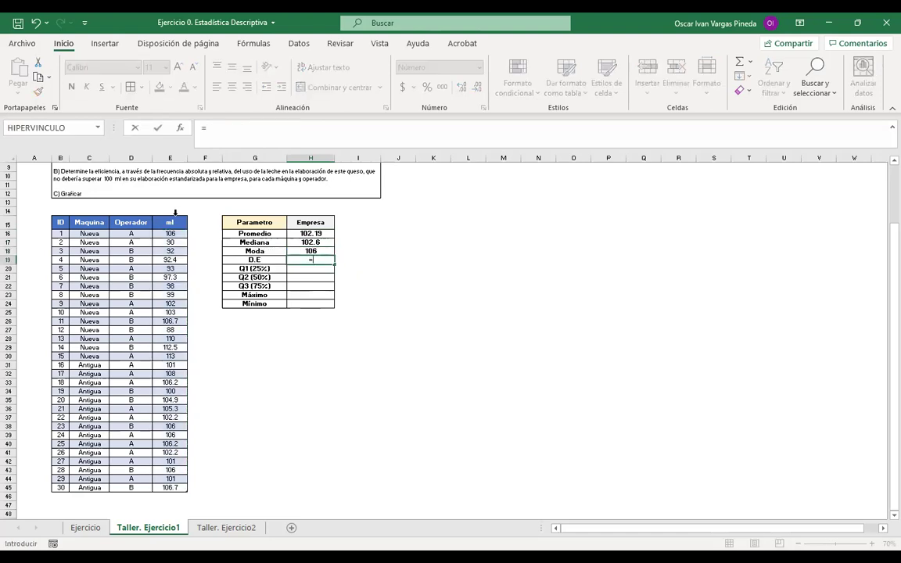
{"action": "type", "text": "des"}
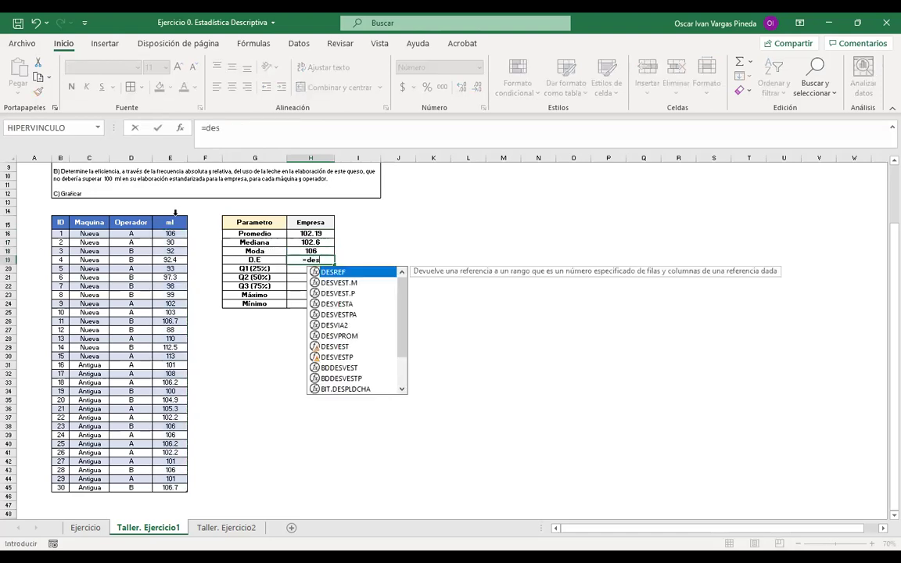
{"action": "left_click", "coordinate": [360, 283]}
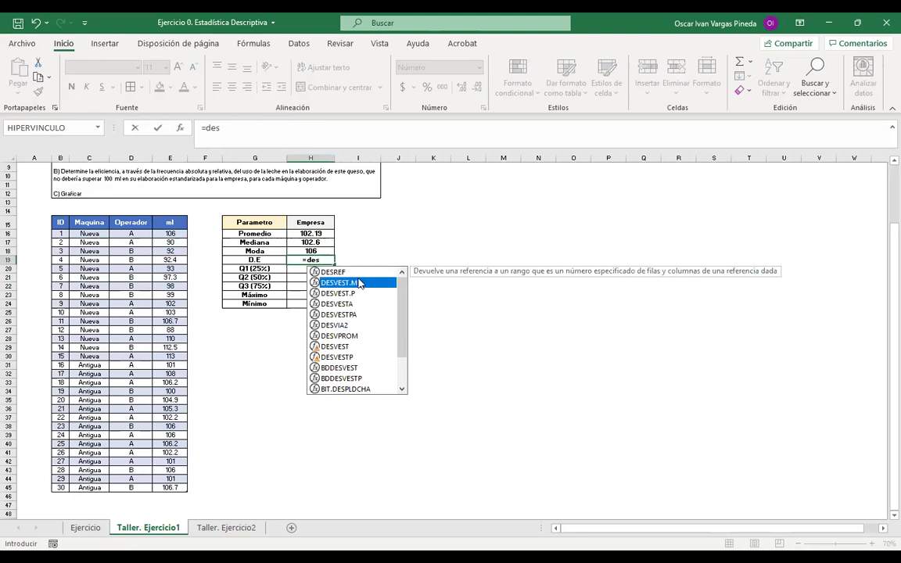
{"action": "key", "text": "Tab"}
{"action": "left_click", "coordinate": [177, 212]}
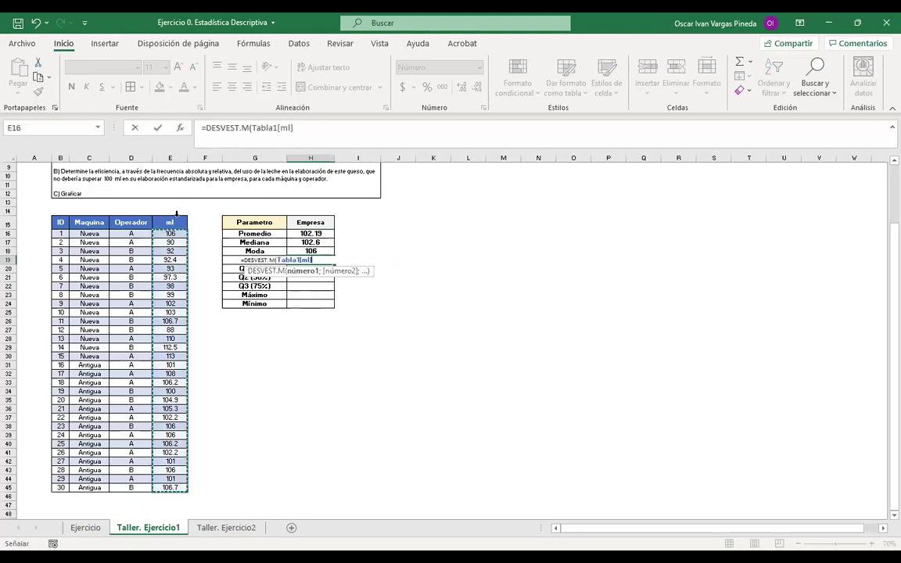
{"action": "key", "text": "Return"}
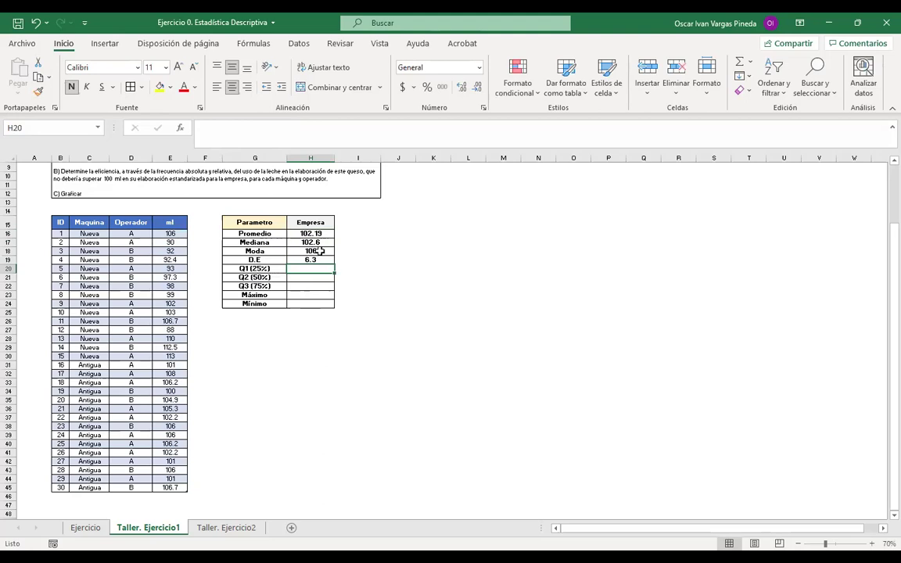
Step: Display the mode in H18 with one decimal place
{"action": "left_click", "coordinate": [313, 250]}
{"action": "left_click", "coordinate": [461, 88]}
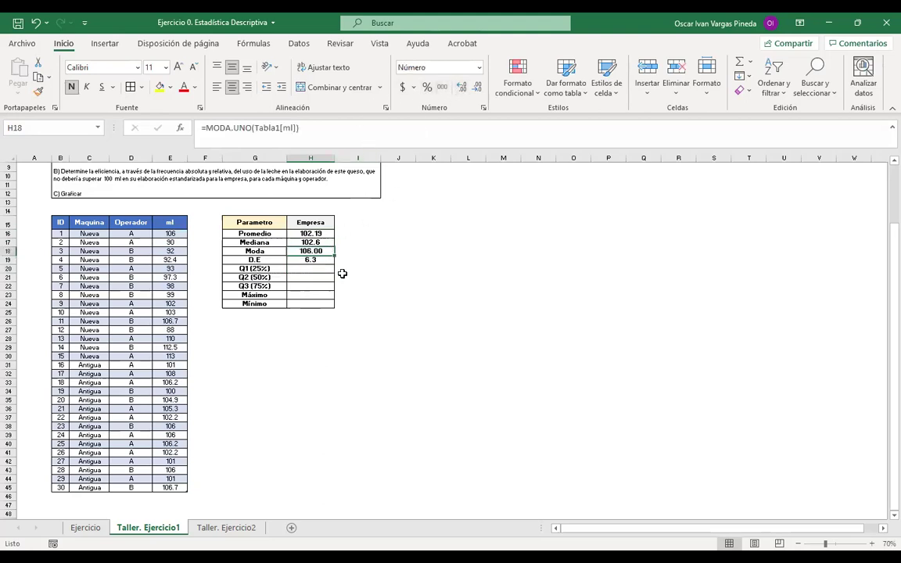
Step: Calculate the first quartile of the ml column in H20 with =CUARTIL(Tabla1[ml];1)
{"action": "left_click", "coordinate": [312, 268]}
{"action": "type", "text": "="}
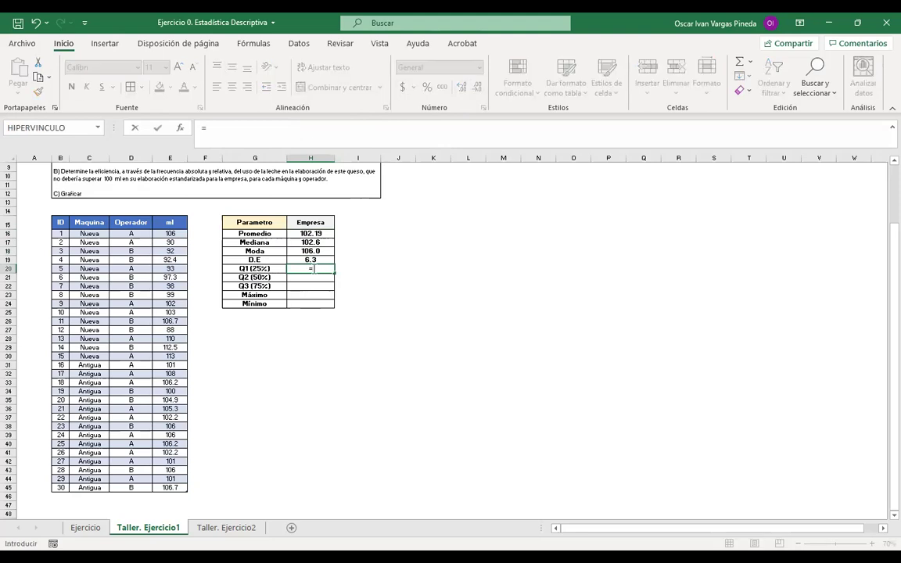
{"action": "type", "text": "cua"}
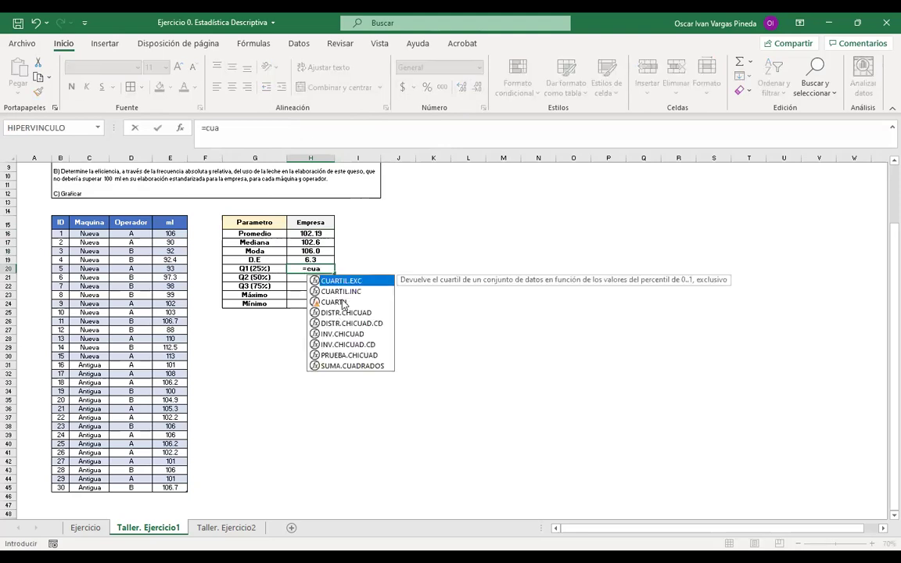
{"action": "double_click", "coordinate": [316, 300]}
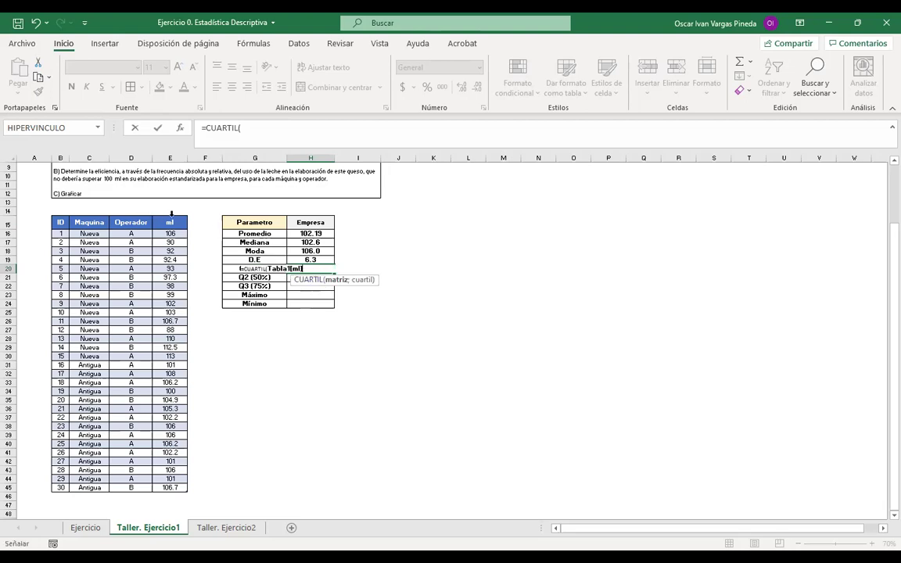
{"action": "left_click", "coordinate": [171, 214]}
{"action": "type", "text": ";1"}
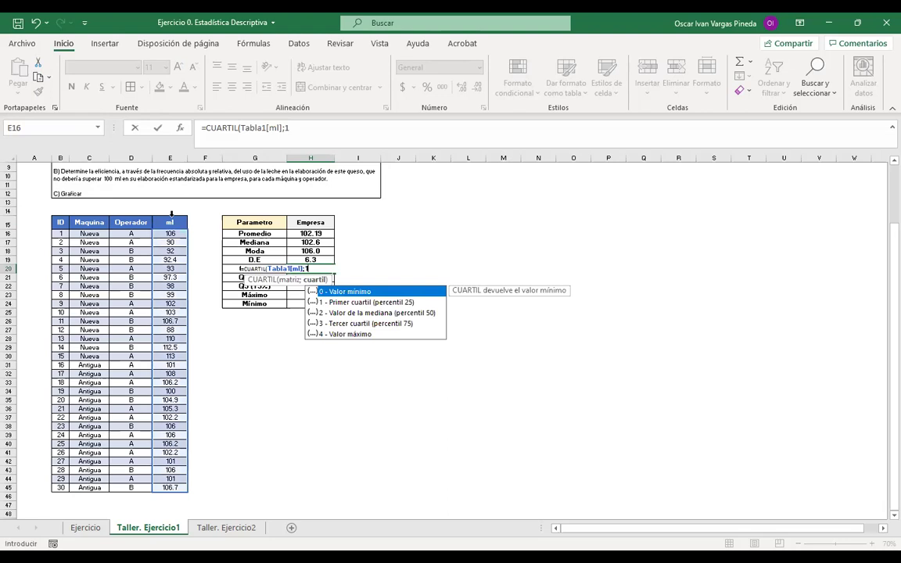
{"action": "key", "text": "Return"}
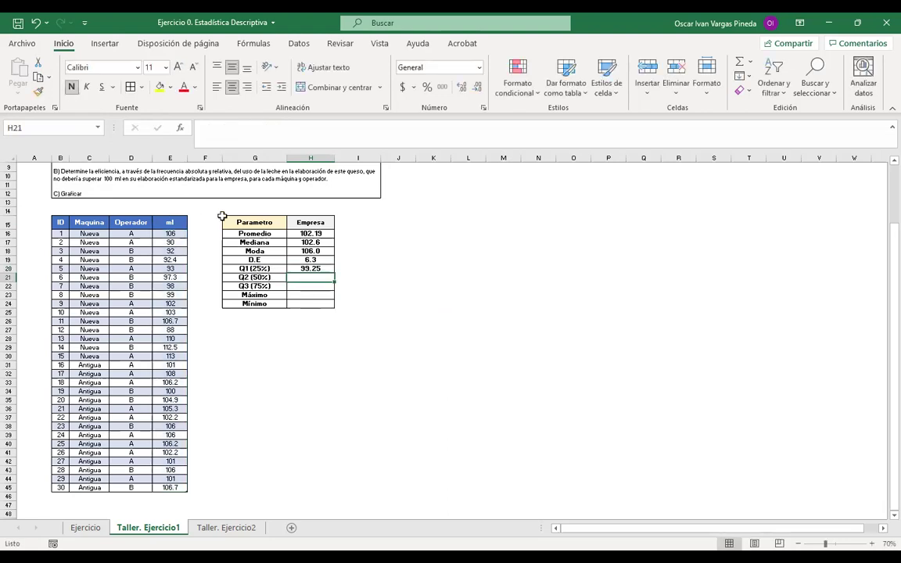
Step: Copy the Q1 formula text from H20 into H21 and change its quartile argument to 2
{"action": "left_click", "coordinate": [322, 269]}
{"action": "left_click_drag", "start_coordinate": [291, 127], "coordinate": [188, 131]}
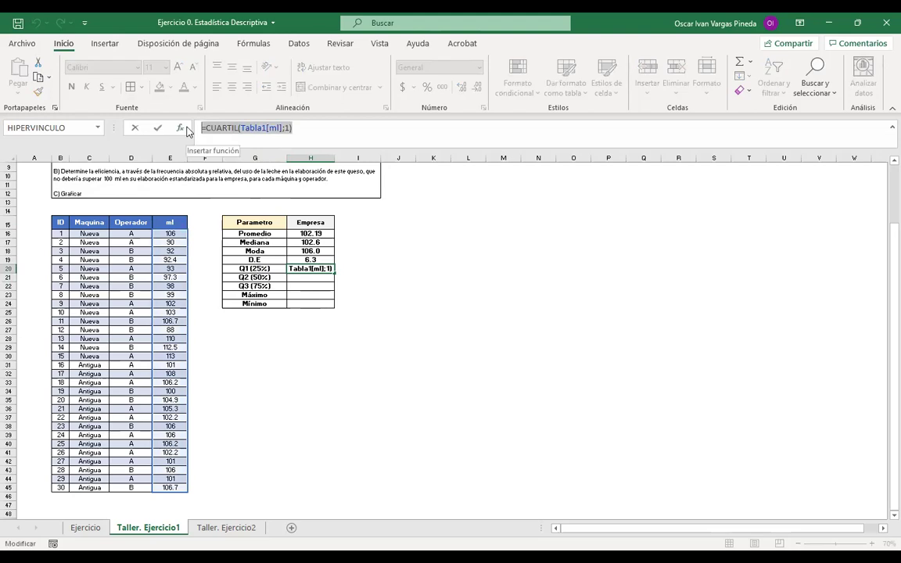
{"action": "key", "text": "ctrl+c"}
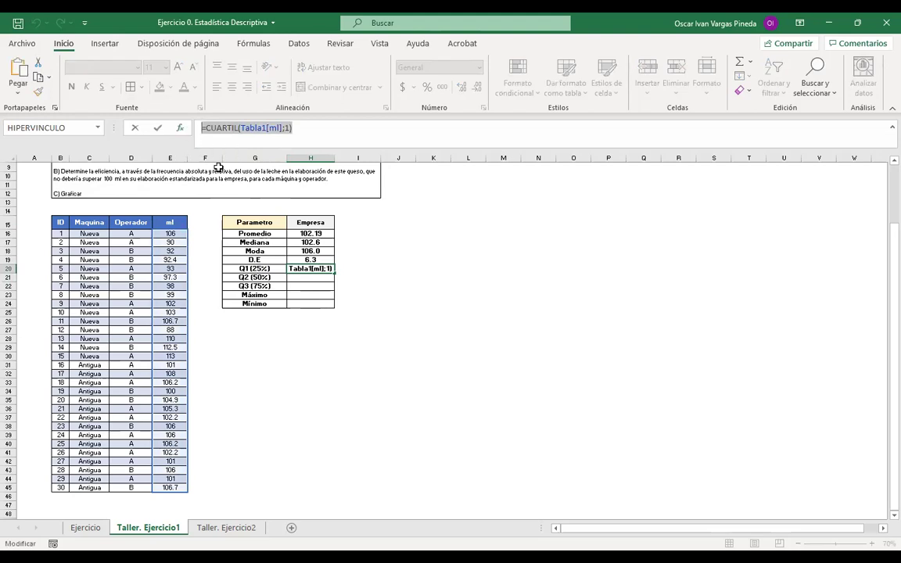
{"action": "key", "text": "Return"}
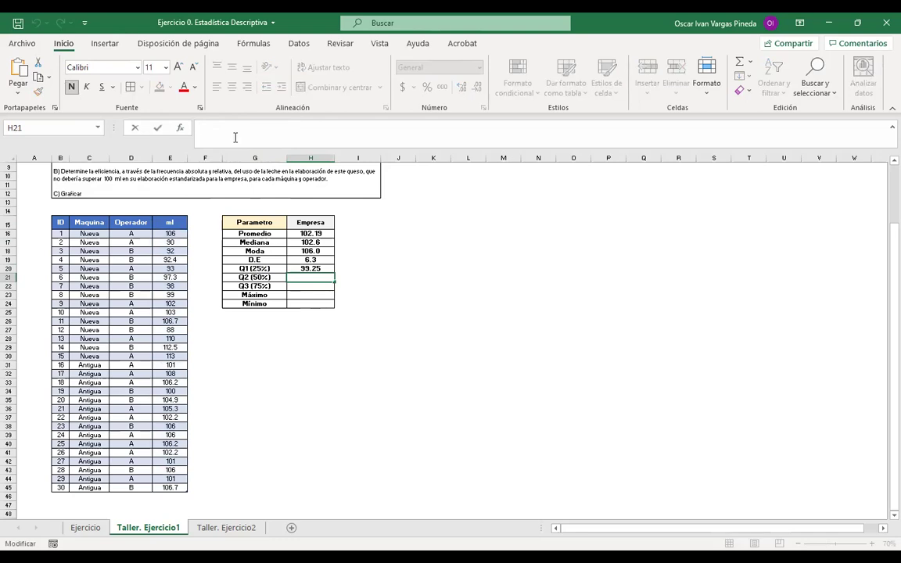
{"action": "left_click", "coordinate": [235, 128]}
{"action": "key", "text": "ctrl+v"}
{"action": "left_click", "coordinate": [291, 128]}
{"action": "key", "text": "BackSpace"}
{"action": "type", "text": "2"}
{"action": "key", "text": "Return"}
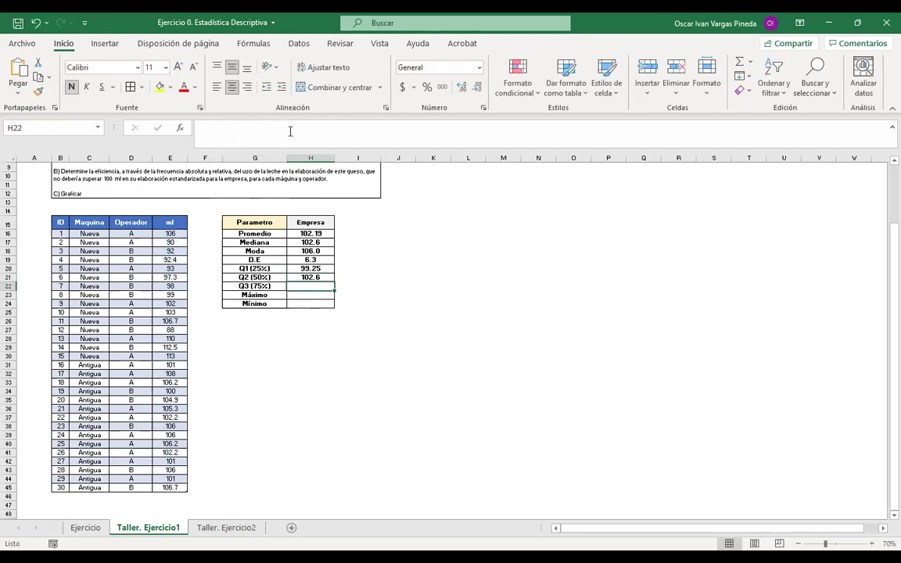
Step: Paste the copied quartile formula into H22 for Q3 and change its quartile argument to 3
{"action": "left_click", "coordinate": [290, 131]}
{"action": "key", "text": "ctrl+v"}
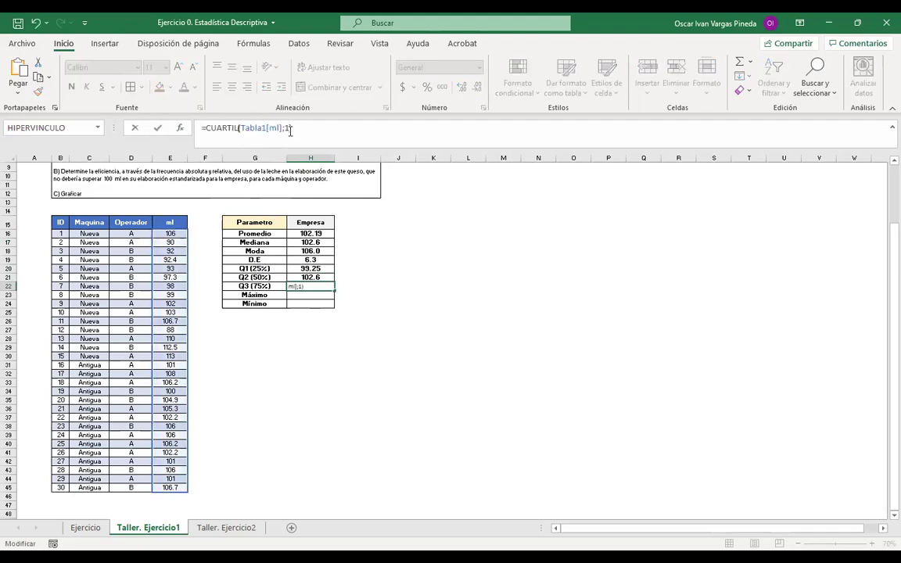
{"action": "key", "text": "BackSpace"}
{"action": "type", "text": "3"}
{"action": "key", "text": "Return"}
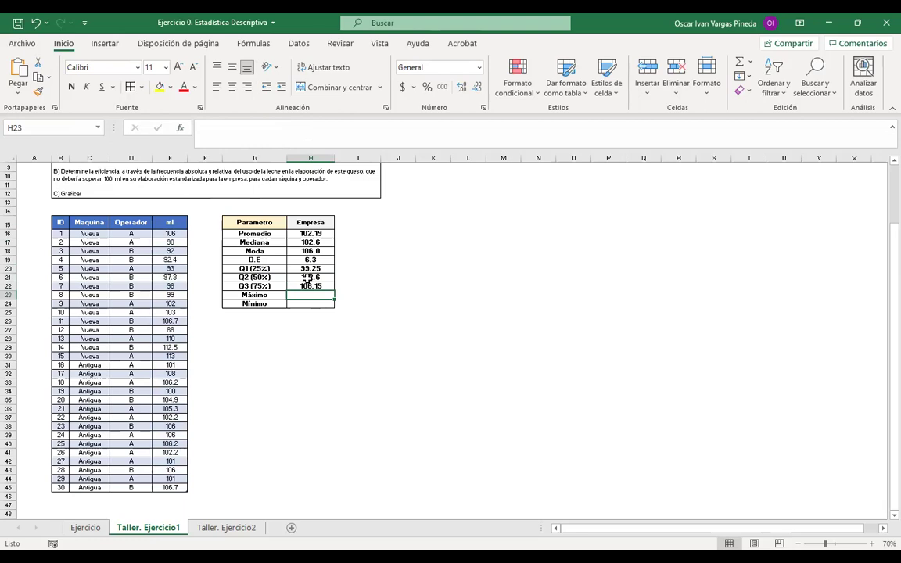
Step: Calculate the maximum of the ml column in H23 with =MAX(Tabla1[ml])
{"action": "type", "text": "=m"}
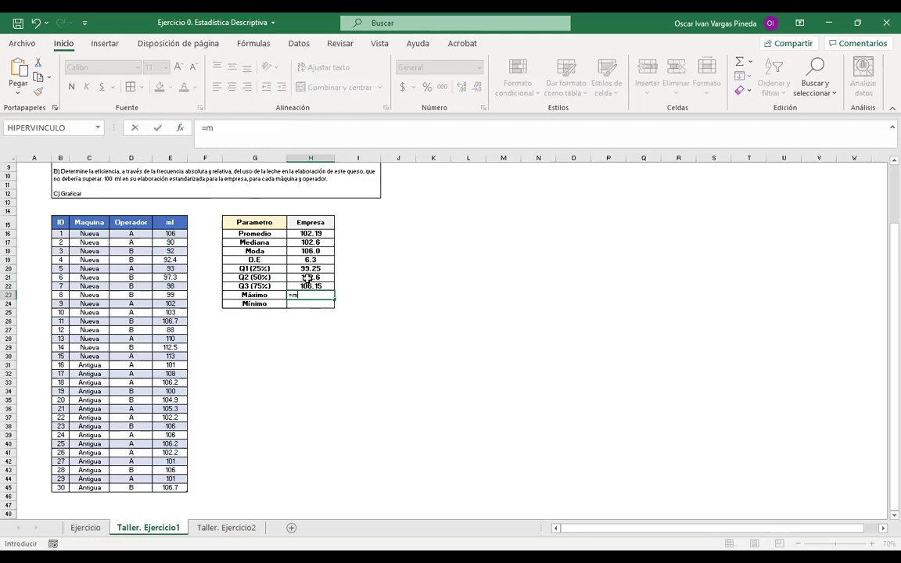
{"action": "type", "text": "ax"}
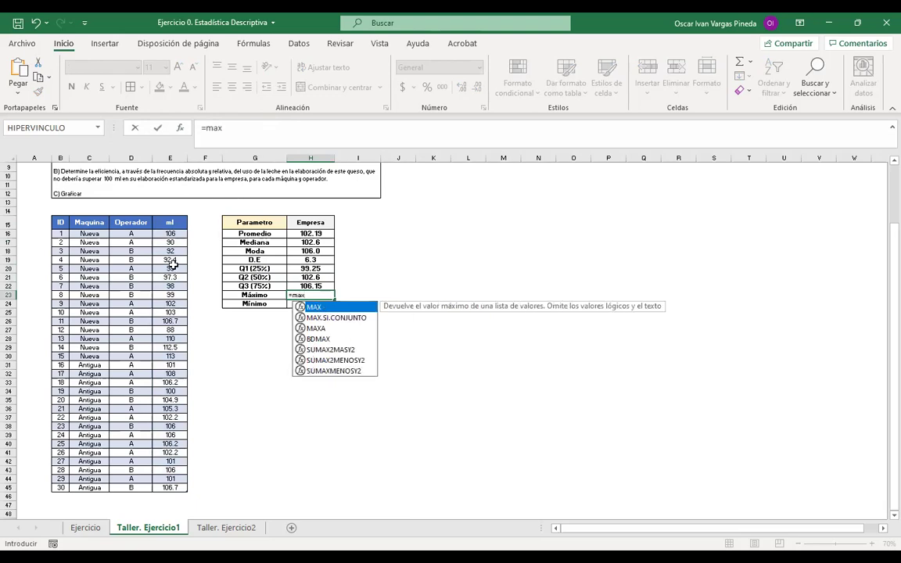
{"action": "key", "text": "Tab"}
{"action": "left_click", "coordinate": [172, 212]}
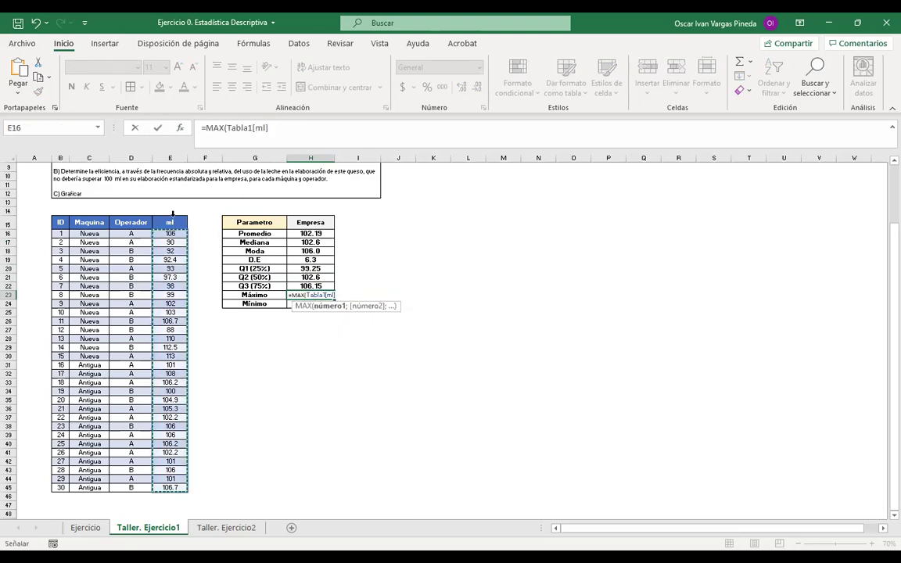
{"action": "key", "text": "Return"}
Step: Calculate the minimum of the ml column in H24 with =MIN(Tabla1[ml])
{"action": "type", "text": "="}
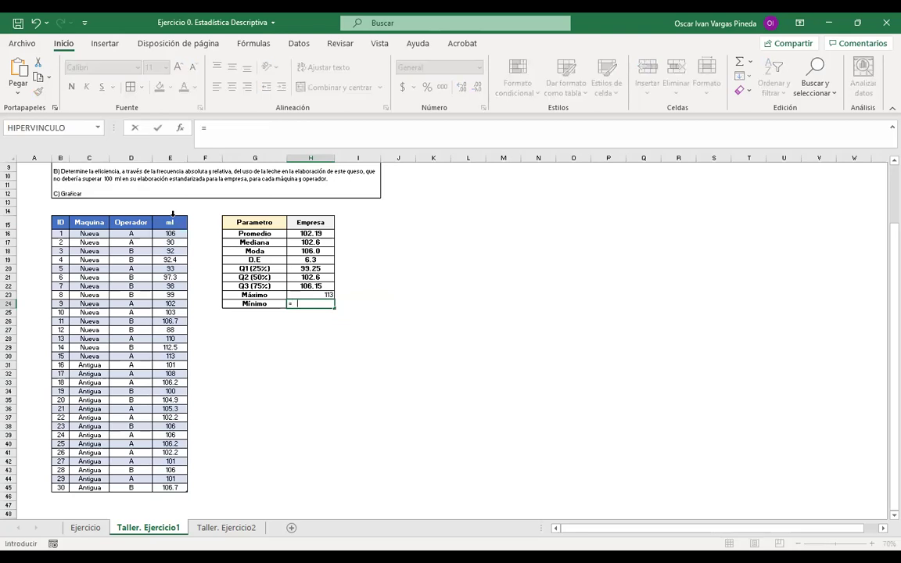
{"action": "type", "text": "min"}
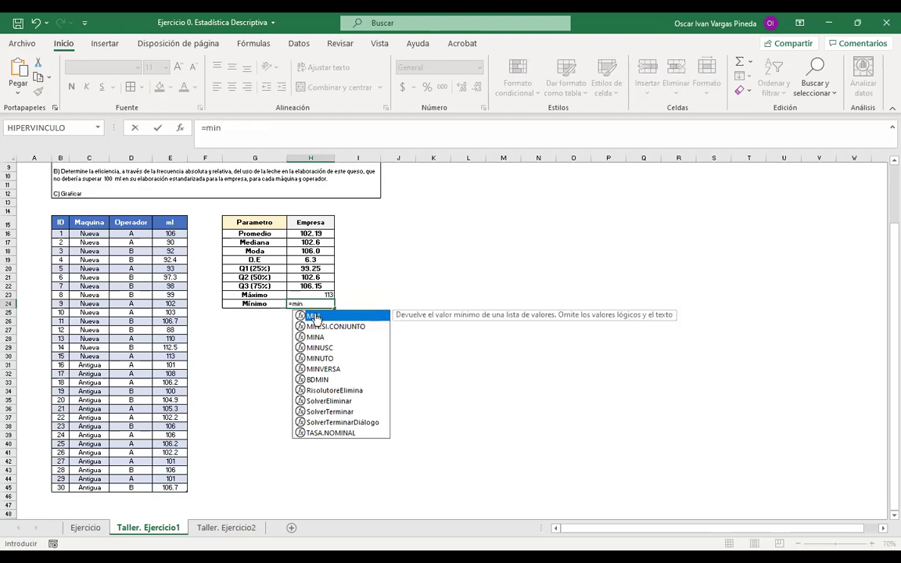
{"action": "key", "text": "Tab"}
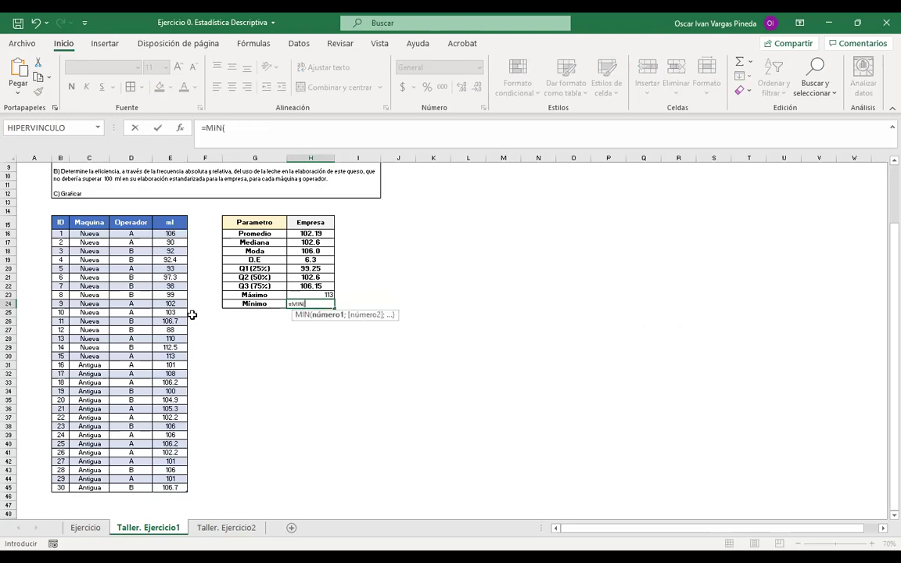
{"action": "left_click", "coordinate": [170, 213]}
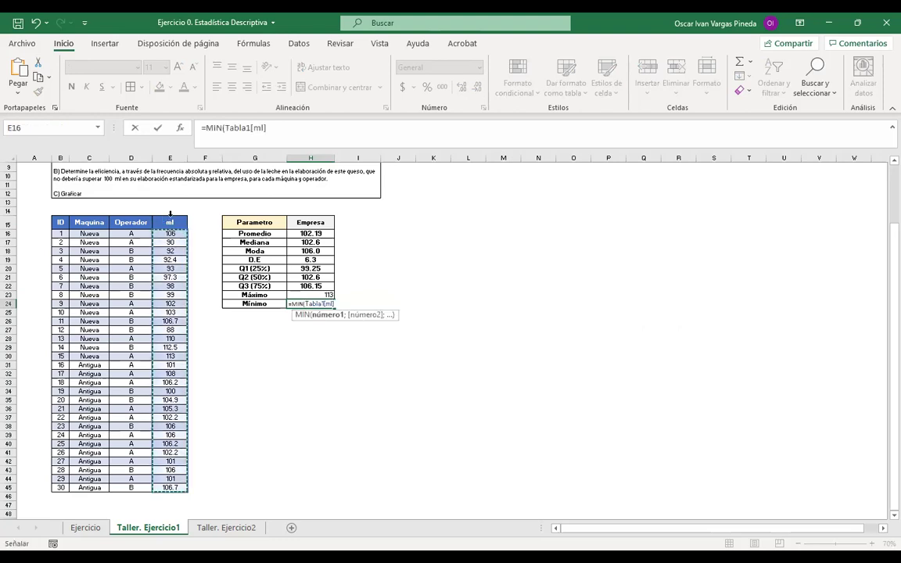
{"action": "key", "text": "Return"}
Step: Copy the cell formatting of the Q2 value in H21 onto the maximum and minimum cells H23:H24
{"action": "key", "text": "Up"}
{"action": "key", "text": "Up"}
{"action": "key", "text": "Up"}
{"action": "key", "text": "Up"}
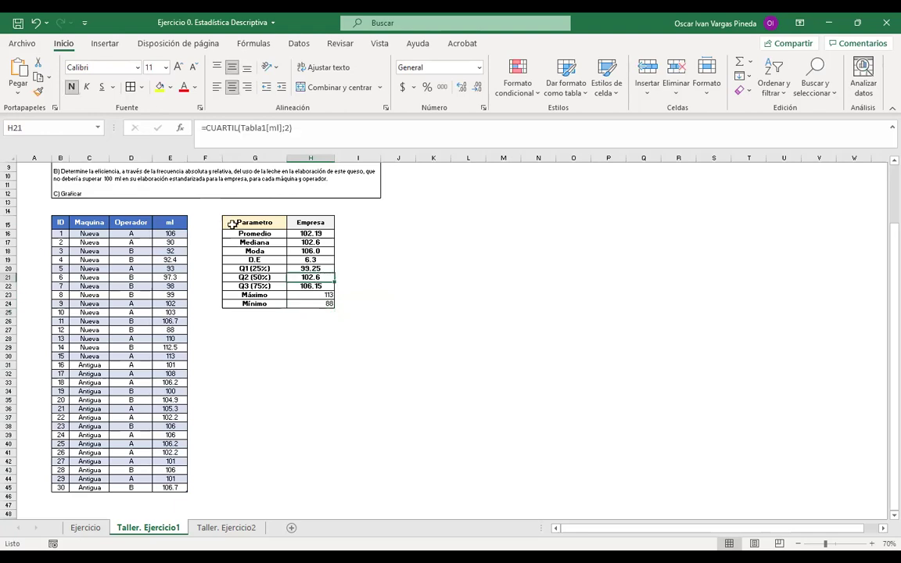
{"action": "left_click", "coordinate": [39, 91]}
{"action": "left_click", "coordinate": [307, 303]}
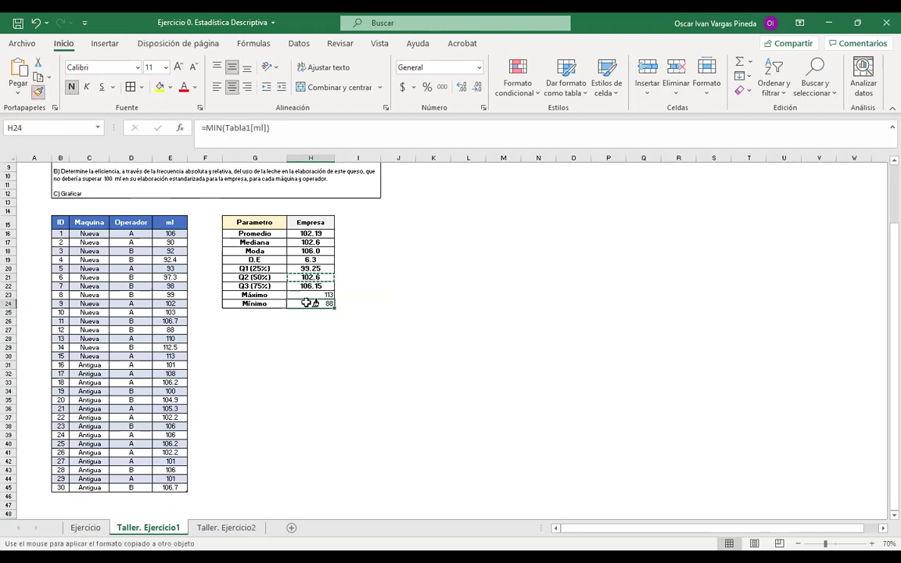
{"action": "left_click_drag", "start_coordinate": [306, 302], "coordinate": [306, 295]}
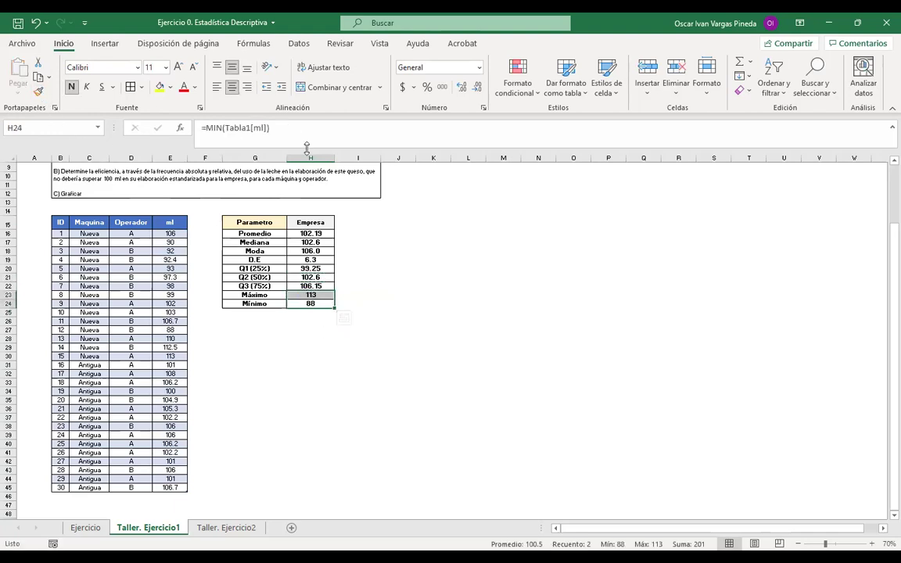
Step: Display the maximum and minimum in H23:H24 with one decimal place
{"action": "left_click", "coordinate": [462, 86]}
{"action": "left_click", "coordinate": [476, 87]}
{"action": "left_click", "coordinate": [433, 286]}
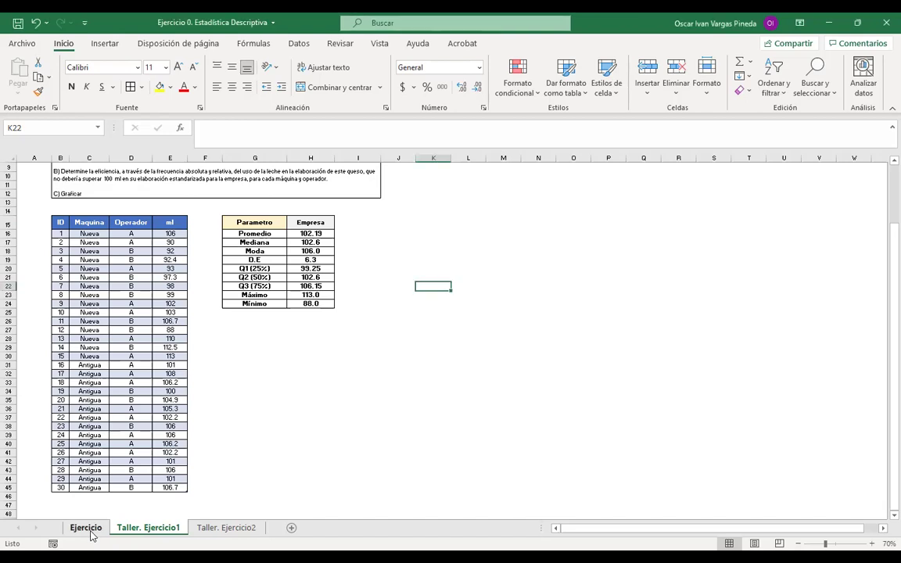
Step: Copy both frequency tables (H20:J28) from the Ejercicio sheet and paste them at G26 of Taller. Ejercicio1
{"action": "left_click", "coordinate": [88, 528]}
{"action": "left_click_drag", "start_coordinate": [270, 347], "coordinate": [358, 414]}
{"action": "right_click", "coordinate": [357, 414]}
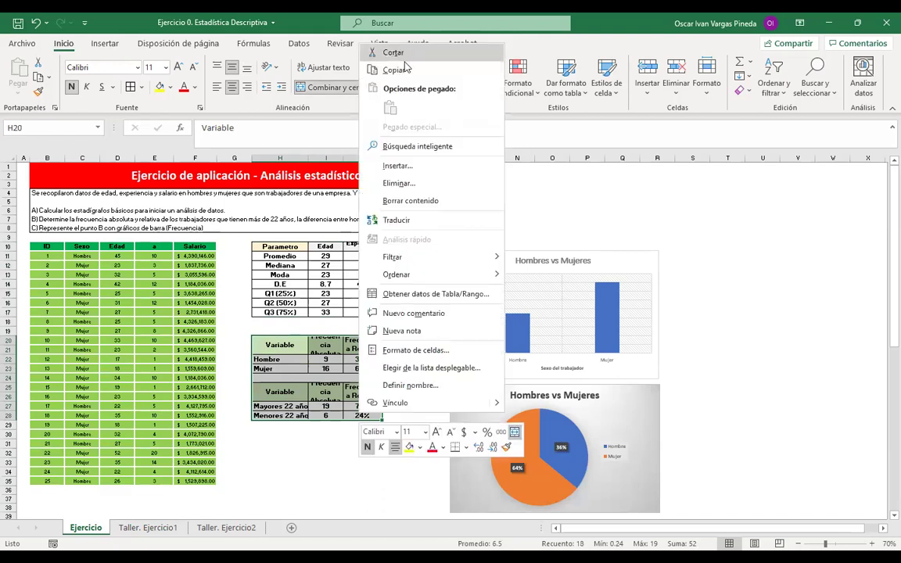
{"action": "left_click", "coordinate": [391, 68]}
{"action": "left_click", "coordinate": [163, 532]}
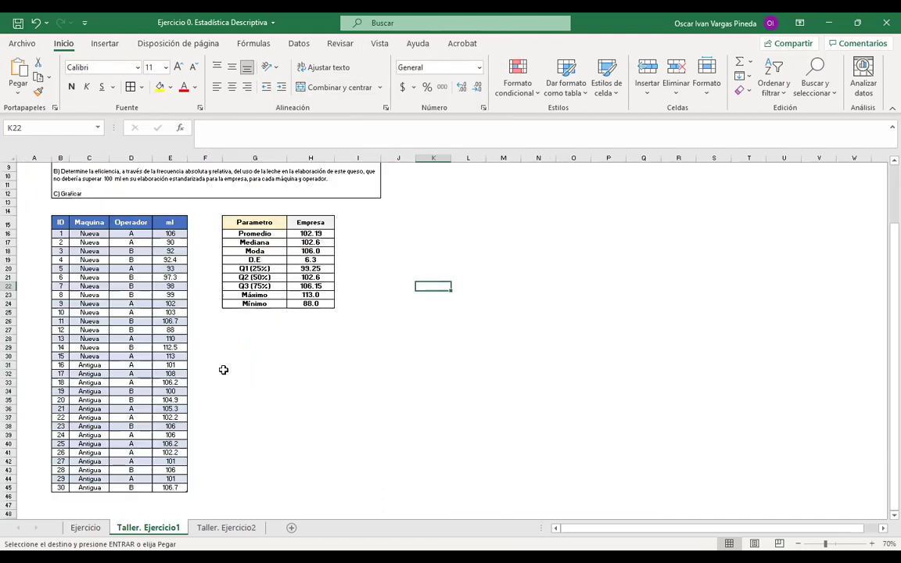
{"action": "left_click", "coordinate": [243, 321]}
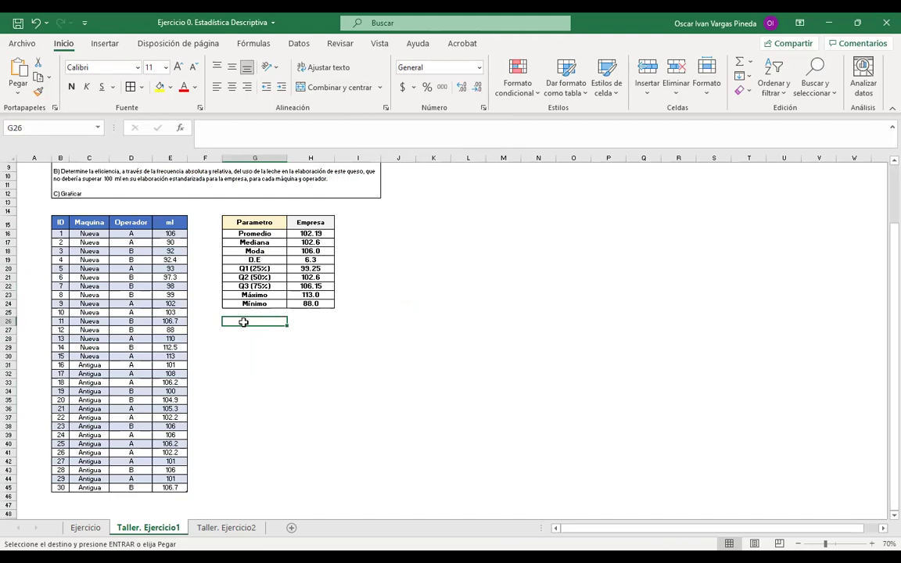
{"action": "right_click", "coordinate": [243, 321]}
{"action": "left_click", "coordinate": [277, 266]}
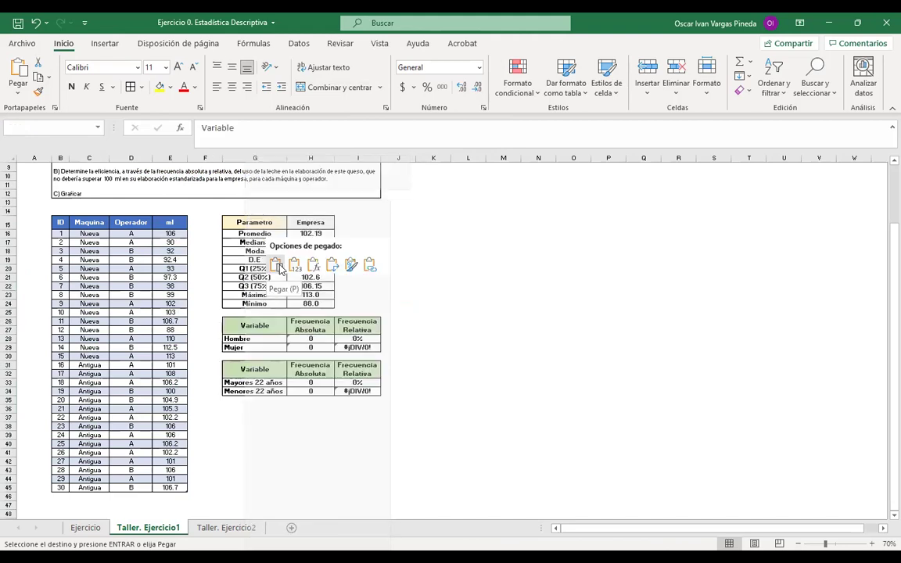
{"action": "left_click", "coordinate": [249, 407]}
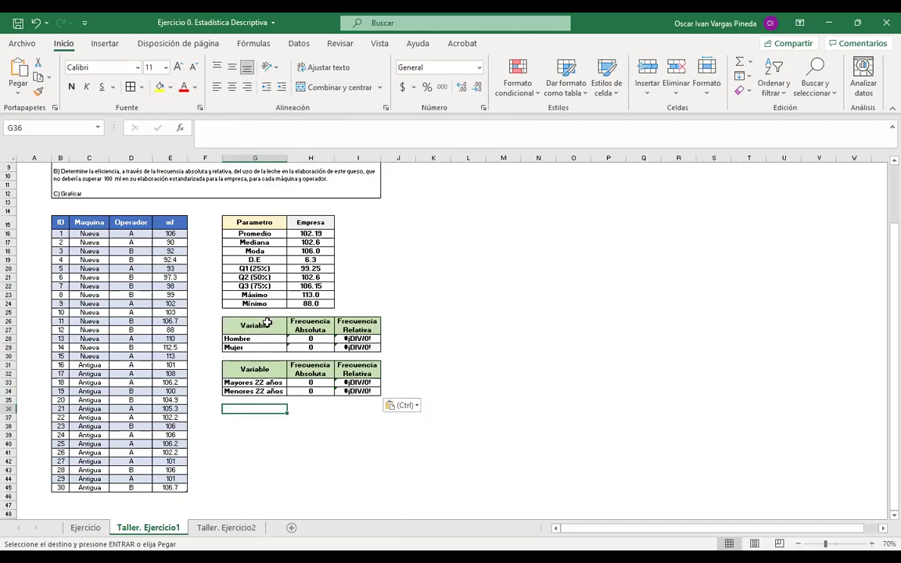
Step: Title the first frequency table Empresa and label its two rows Eficiente and Ineficiente
{"action": "left_click", "coordinate": [267, 323]}
{"action": "type", "text": "Empresa"}
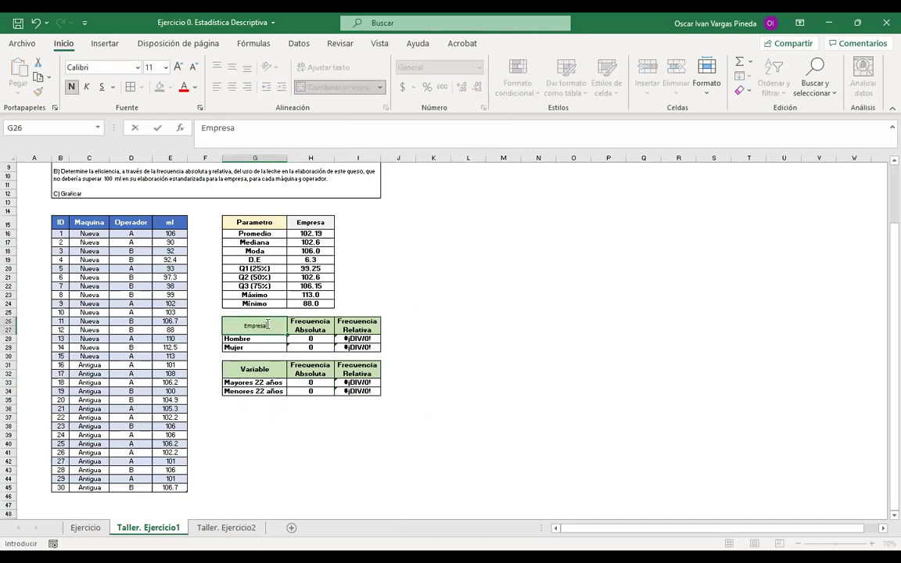
{"action": "left_click", "coordinate": [577, 365]}
{"action": "left_click", "coordinate": [276, 339]}
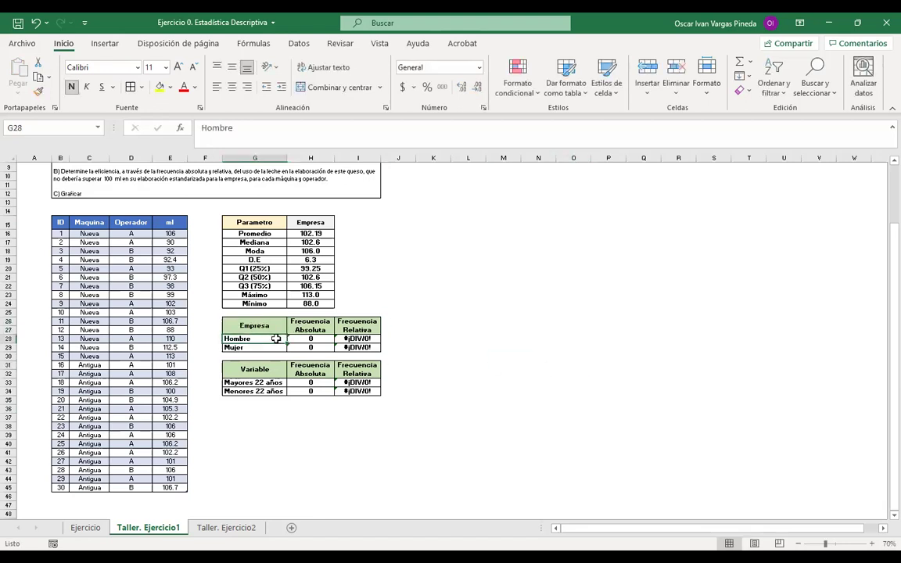
{"action": "type", "text": "Eficiente"}
{"action": "key", "text": "Return"}
{"action": "type", "text": "Ineficiente"}
{"action": "key", "text": "Return"}
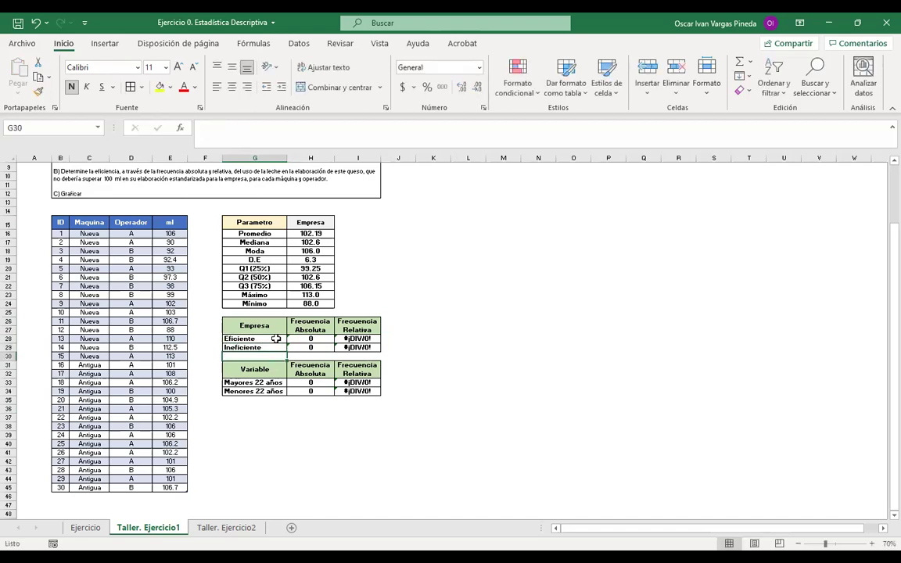
{"action": "left_click", "coordinate": [437, 340]}
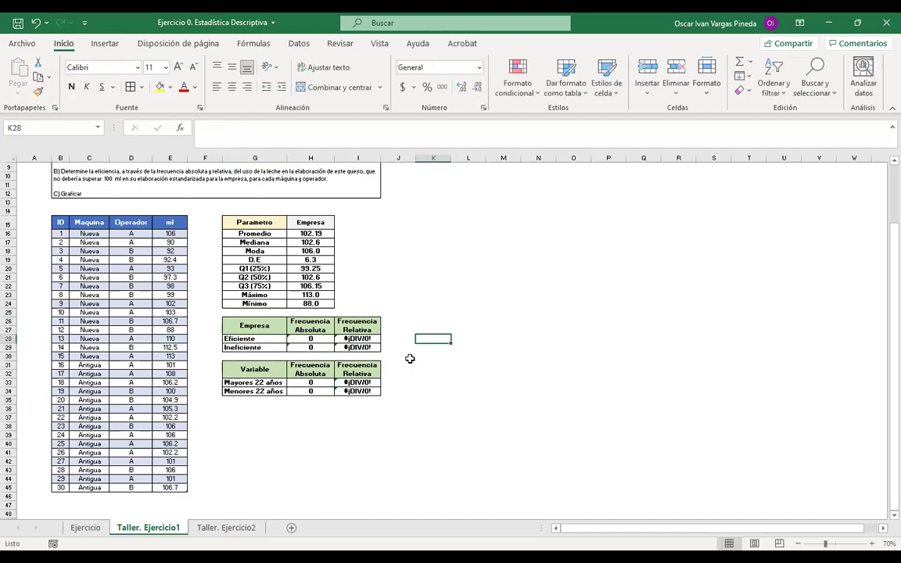
Step: Clear the copied formulas from the frequency cells of both tables, H28:I29 and H33:I34
{"action": "left_click_drag", "start_coordinate": [314, 341], "coordinate": [349, 345]}
{"action": "right_click", "coordinate": [350, 345]}
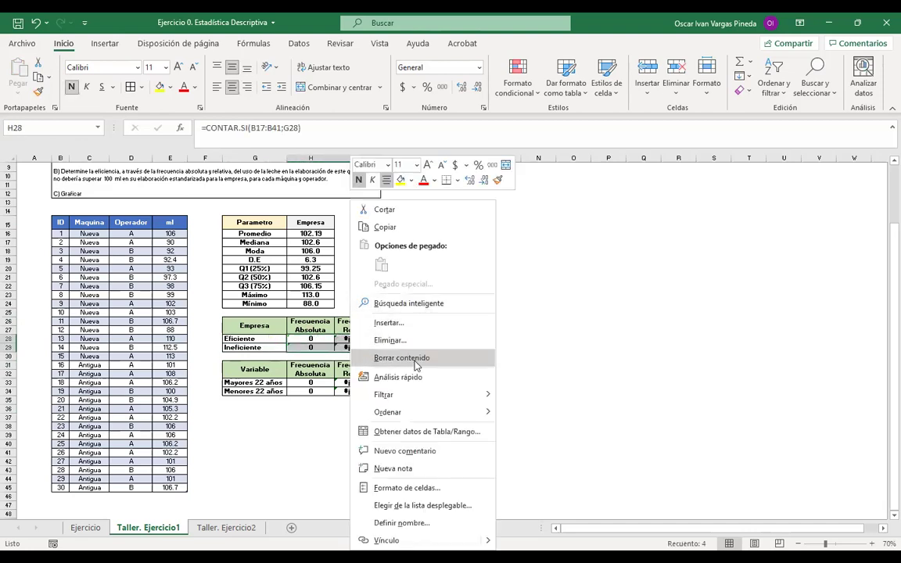
{"action": "left_click", "coordinate": [416, 358]}
{"action": "left_click_drag", "start_coordinate": [311, 383], "coordinate": [351, 391]}
{"action": "right_click", "coordinate": [351, 391]}
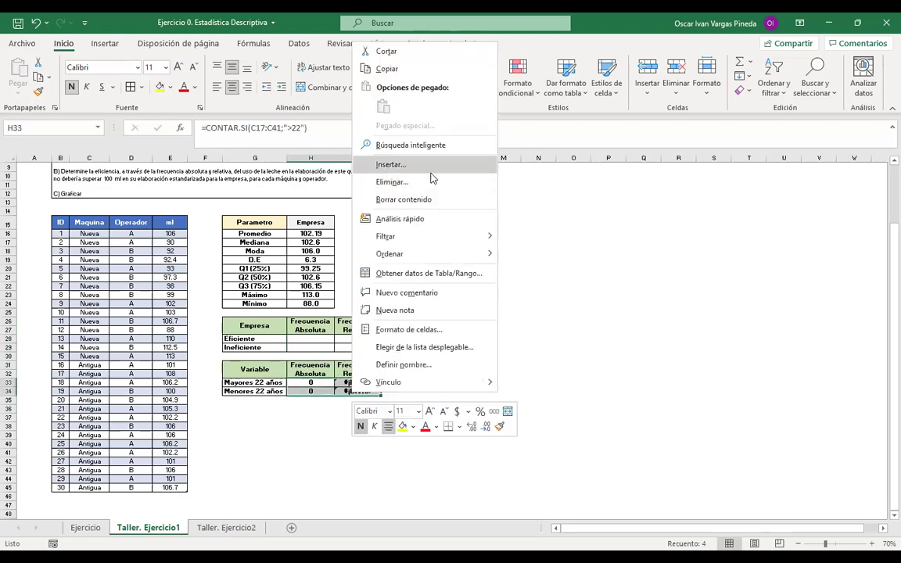
{"action": "left_click", "coordinate": [431, 201]}
Step: Title the second frequency table Operador A and copy the Eficiente and Ineficiente labels into G33:G34
{"action": "left_click", "coordinate": [254, 369]}
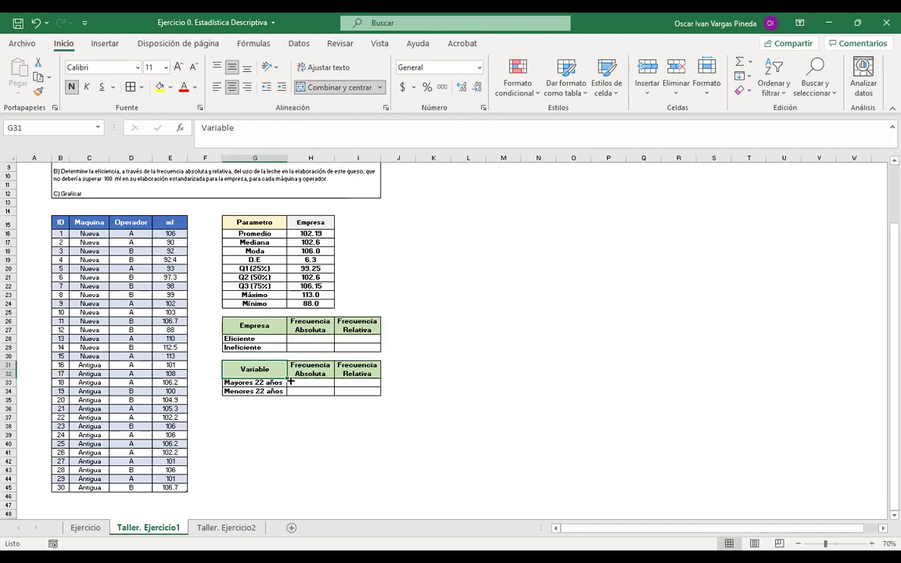
{"action": "type", "text": "Operador A"}
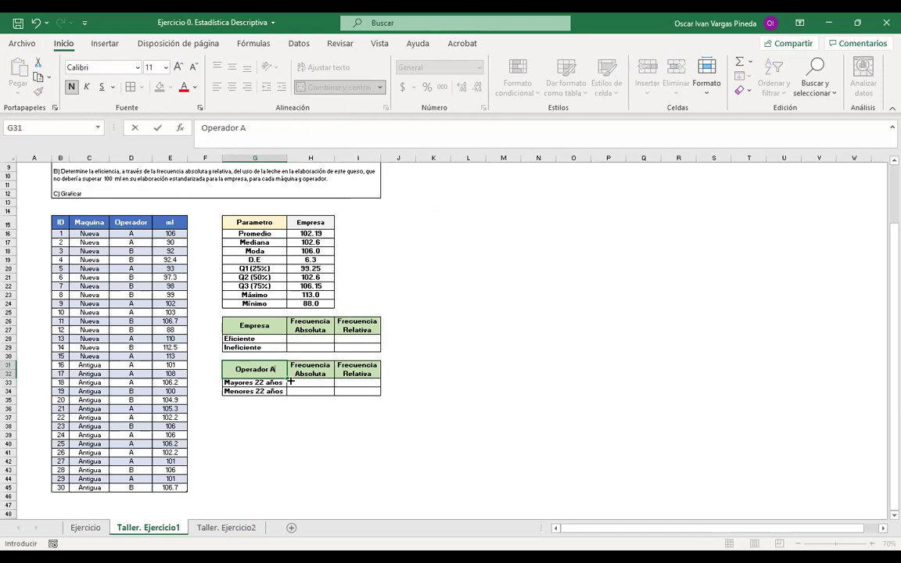
{"action": "key", "text": "Return"}
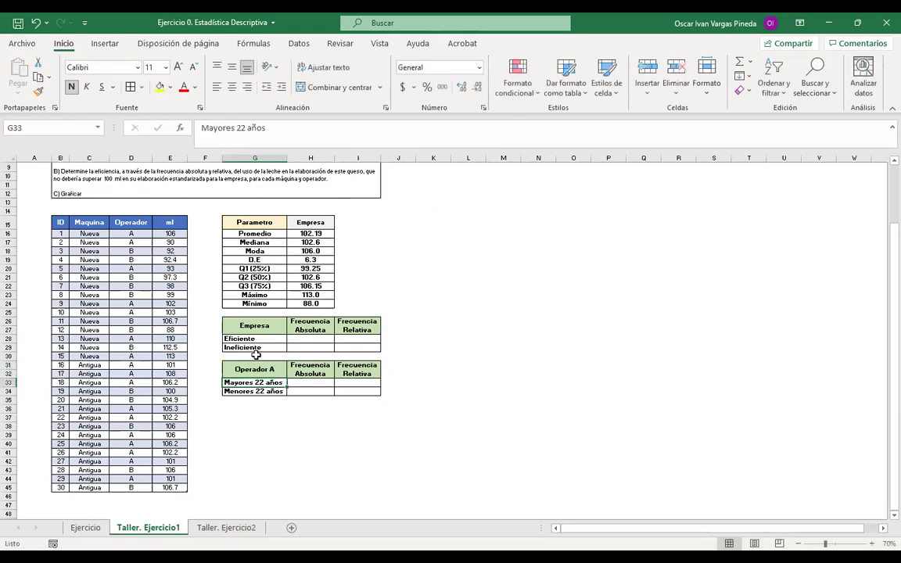
{"action": "left_click_drag", "start_coordinate": [234, 338], "coordinate": [253, 347]}
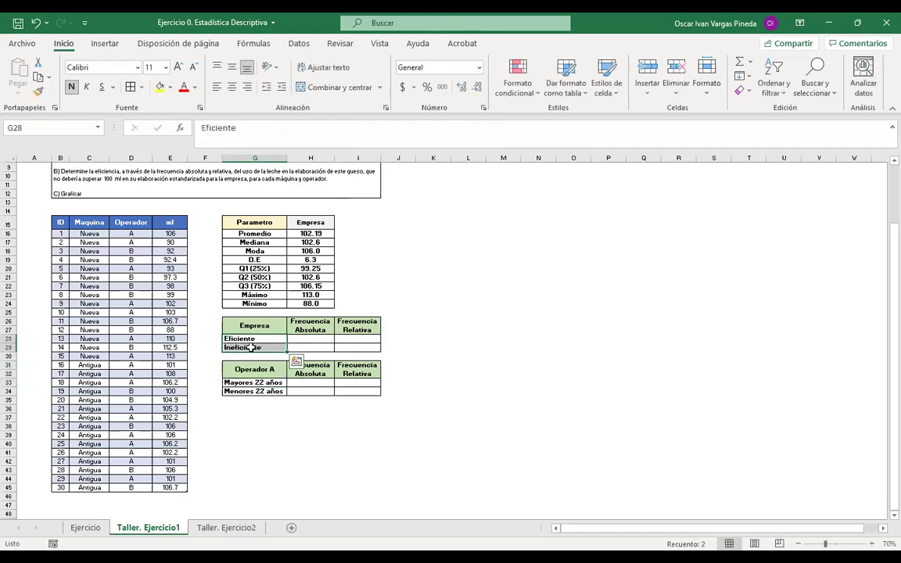
{"action": "key", "text": "ctrl+c"}
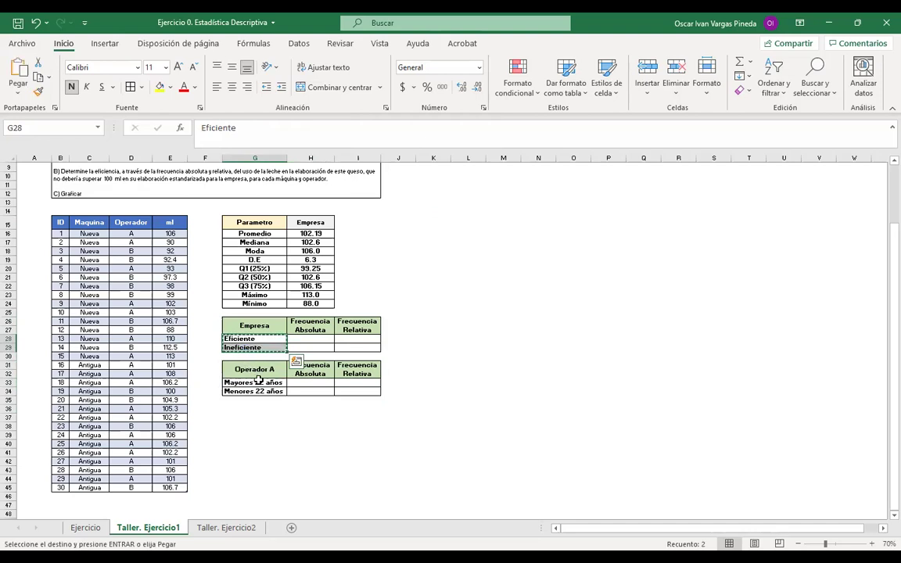
{"action": "left_click", "coordinate": [254, 382]}
{"action": "key", "text": "ctrl+v"}
{"action": "left_click", "coordinate": [254, 444]}
Step: Duplicate the Operador A frequency table at G36 and retitle the copy Operador B
{"action": "mouse_move", "coordinate": [254, 368]}
{"action": "left_mouse_down"}
{"action": "mouse_move", "coordinate": [360, 391]}
{"action": "mouse_move", "coordinate": [257, 376]}
{"action": "left_mouse_up"}
{"action": "left_click", "coordinate": [433, 400]}
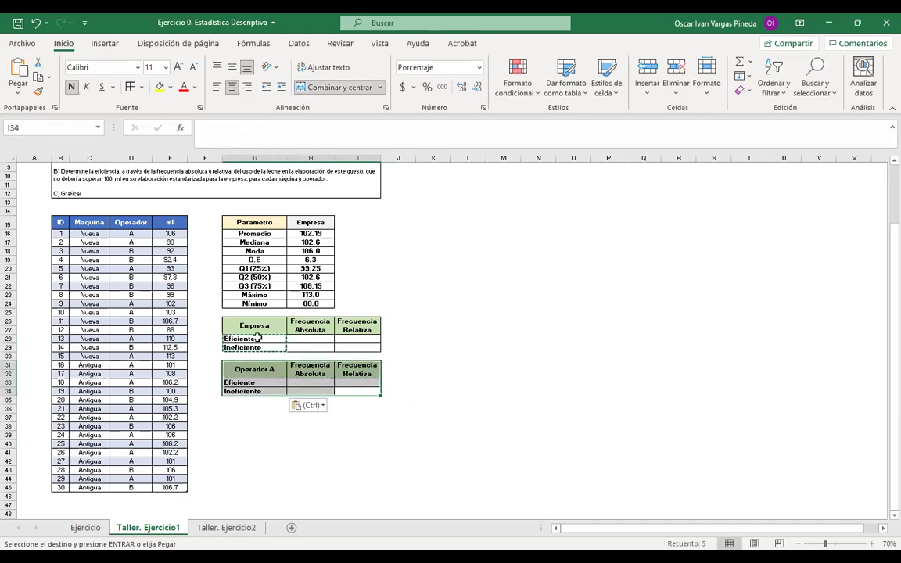
{"action": "key", "text": "ctrl+c"}
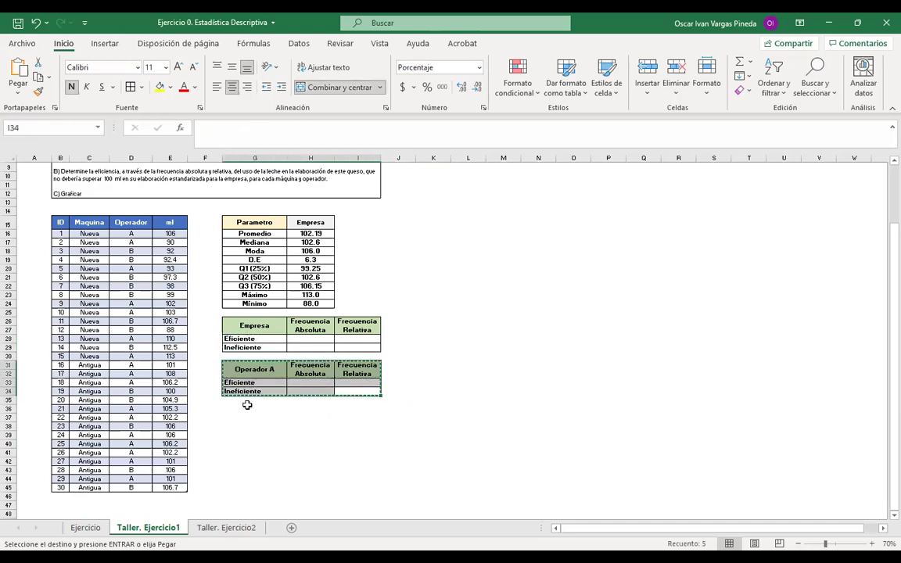
{"action": "left_click", "coordinate": [246, 409]}
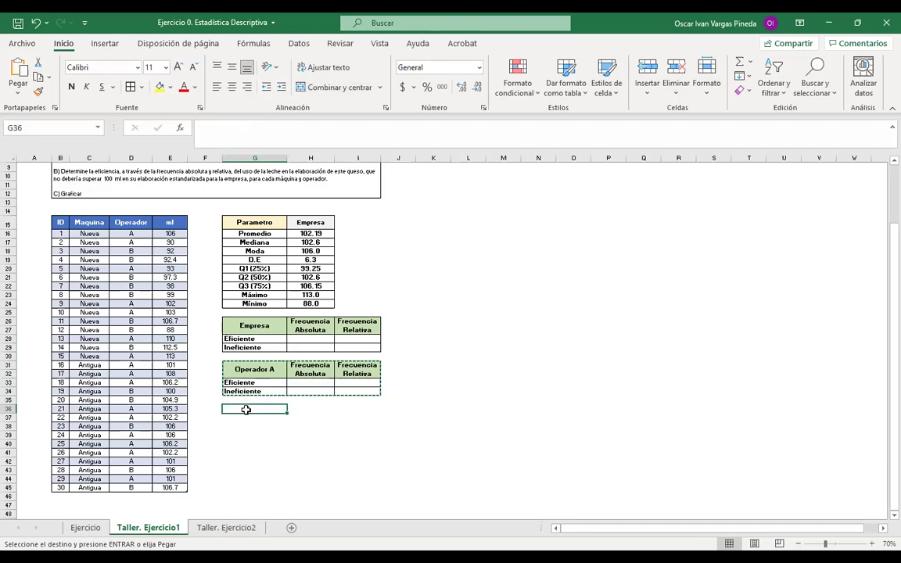
{"action": "key", "text": "ctrl+v"}
{"action": "double_click", "coordinate": [278, 415]}
{"action": "key", "text": "BackSpace"}
{"action": "type", "text": "B"}
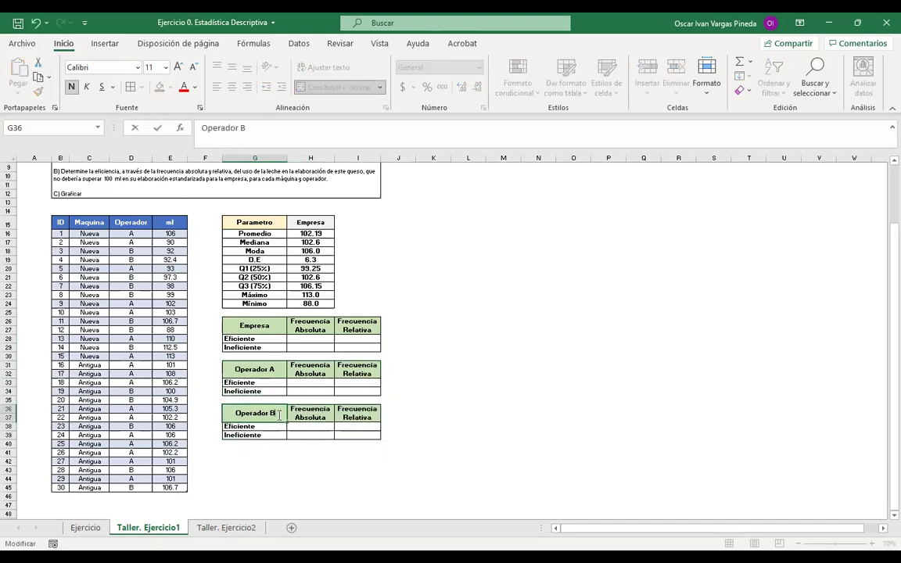
{"action": "key", "text": "Return"}
{"action": "left_click", "coordinate": [524, 410]}
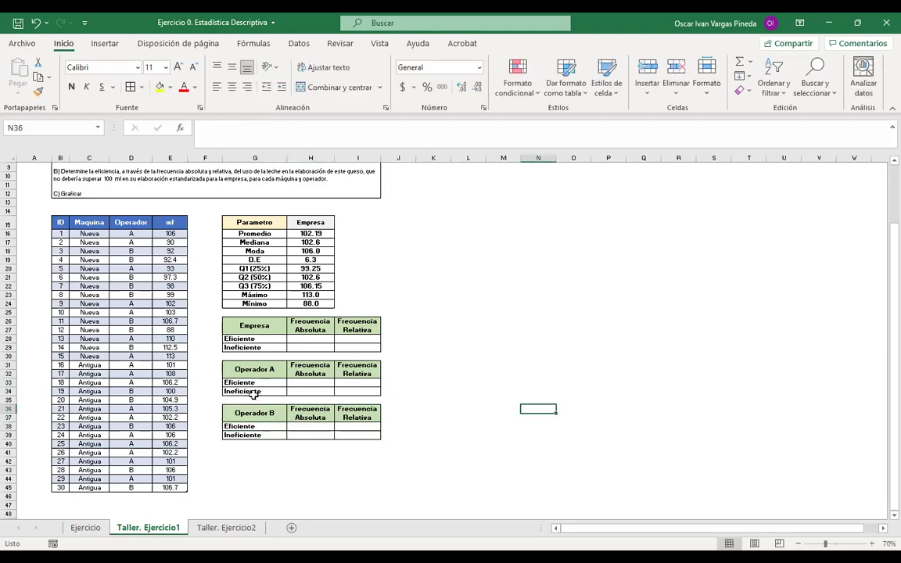
Step: Copy the Operador A and Operador B frequency tables (G31:I39) and paste them at G41
{"action": "left_click_drag", "start_coordinate": [237, 368], "coordinate": [358, 431]}
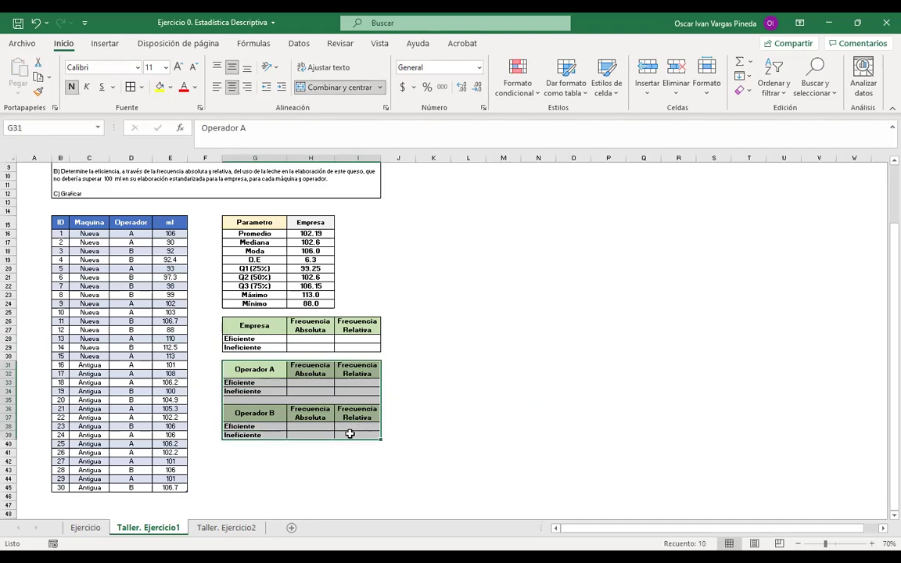
{"action": "key", "text": "ctrl+c"}
{"action": "left_click", "coordinate": [244, 454]}
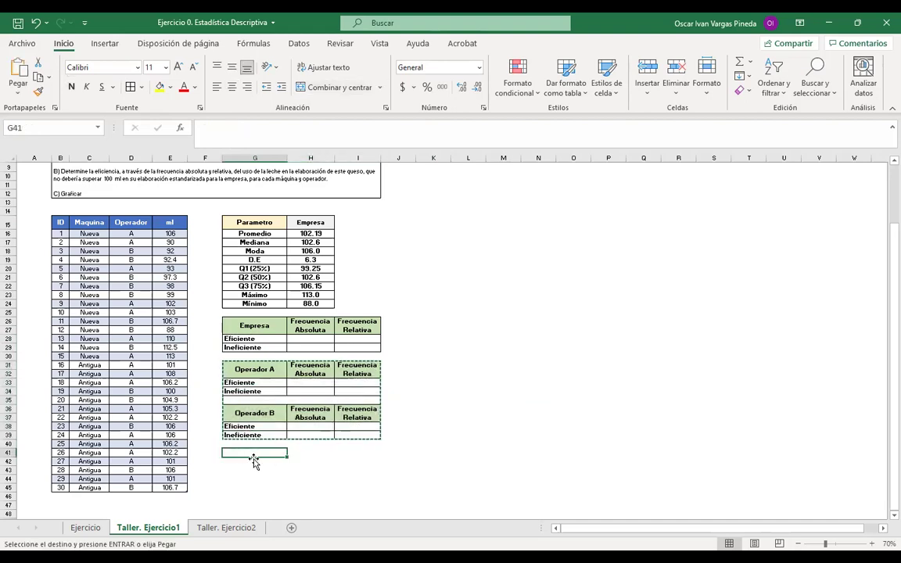
{"action": "key", "text": "ctrl+v"}
{"action": "key", "text": "ctrl"}
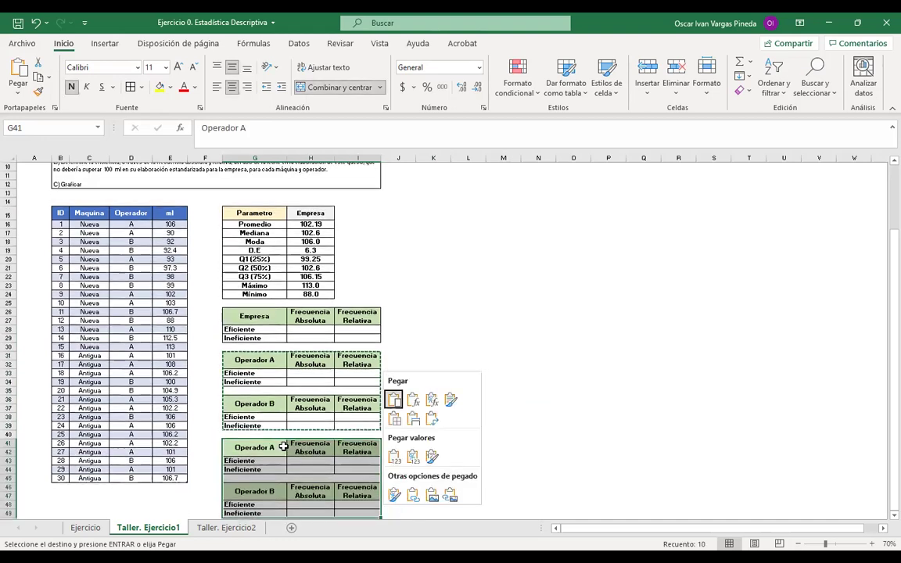
Step: Retitle the frequency table at G41 as Maq Nueva
{"action": "left_click", "coordinate": [452, 287]}
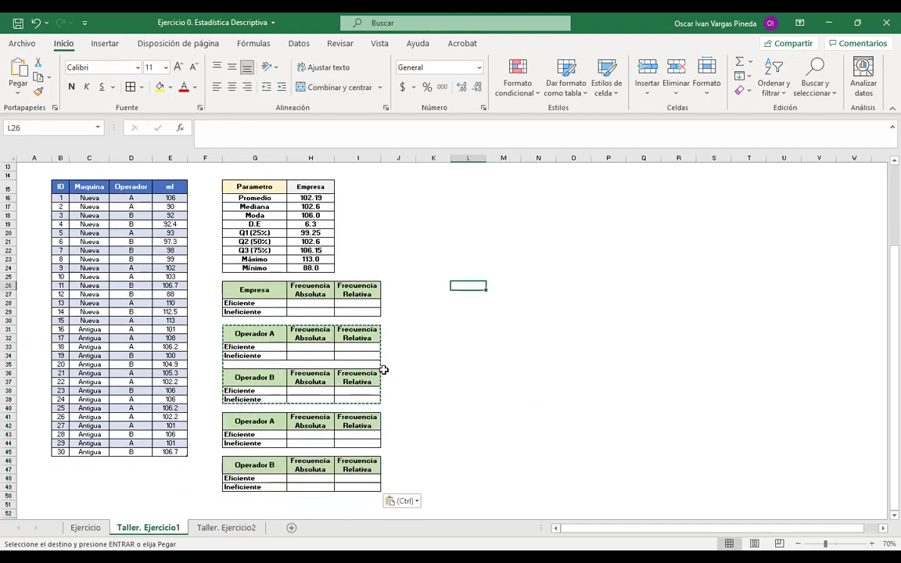
{"action": "left_click", "coordinate": [243, 421]}
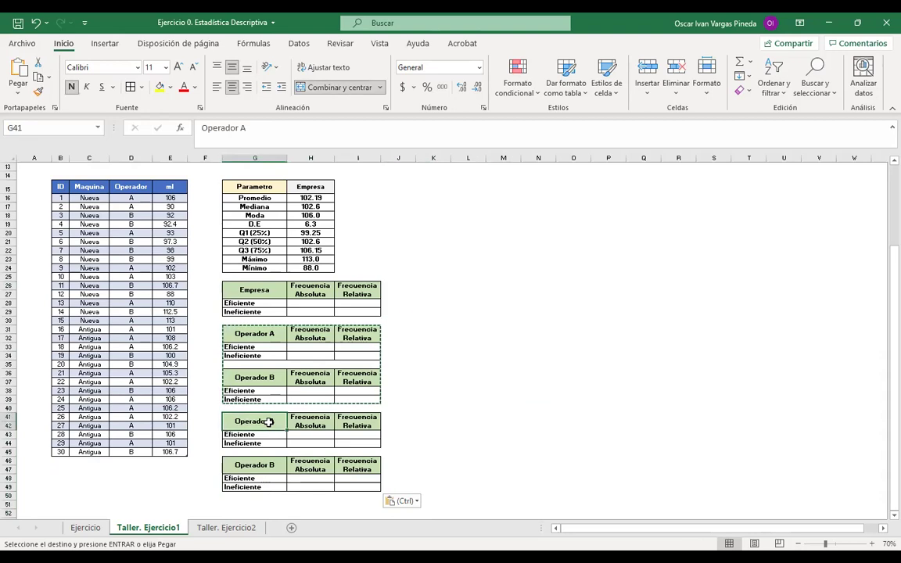
{"action": "type", "text": "Nu"}
{"action": "key", "text": "BackSpace"}
{"action": "key", "text": "BackSpace"}
{"action": "type", "text": "M"}
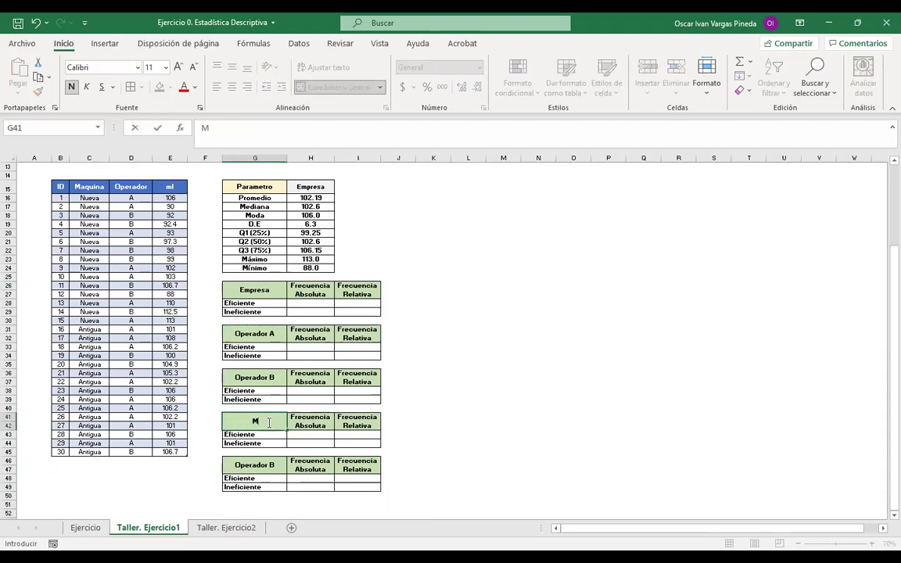
{"action": "type", "text": "aq Nueva"}
{"action": "key", "text": "Return"}
Step: Copy the Maq Nueva title to the last frequency table at G46 and change it to Maq Antigua
{"action": "left_click", "coordinate": [268, 422]}
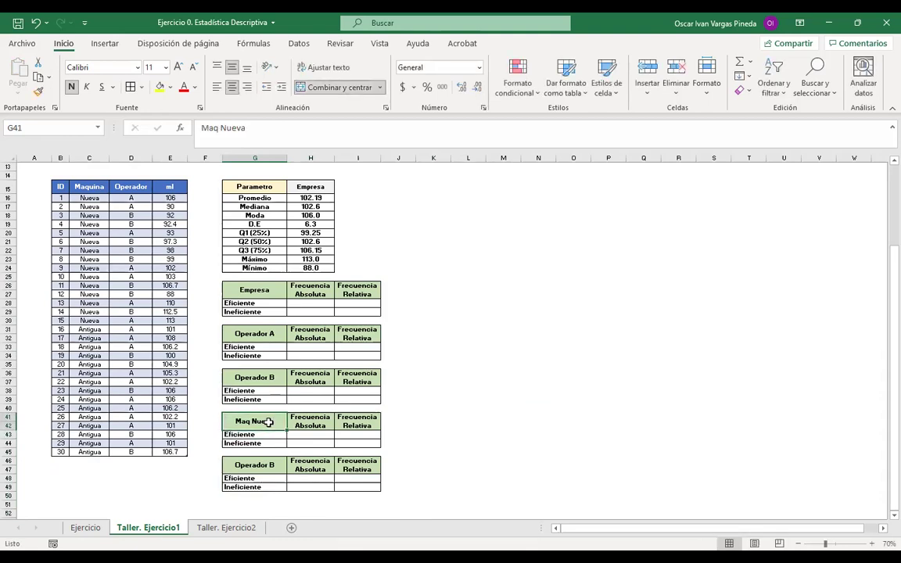
{"action": "key", "text": "ctrl+c"}
{"action": "left_click", "coordinate": [269, 464]}
{"action": "key", "text": "ctrl+v"}
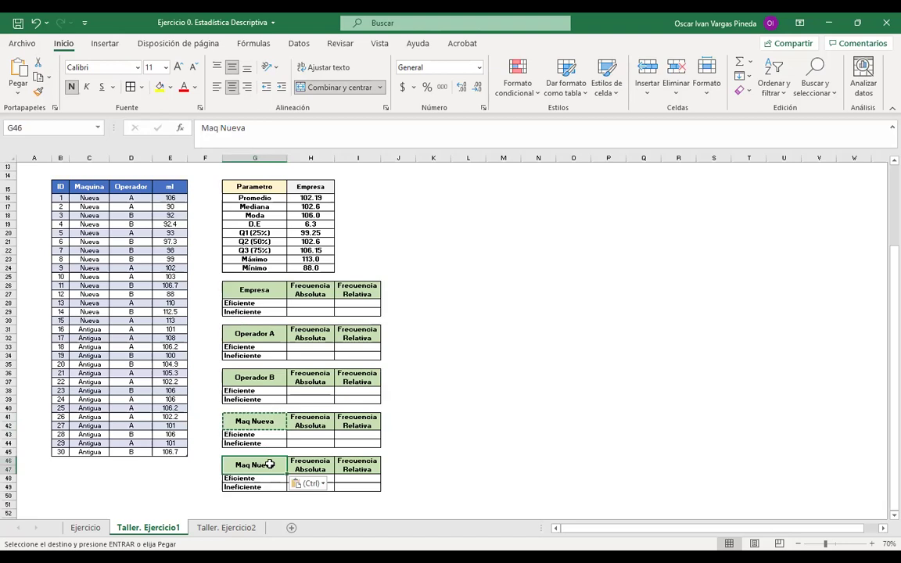
{"action": "double_click", "coordinate": [269, 465]}
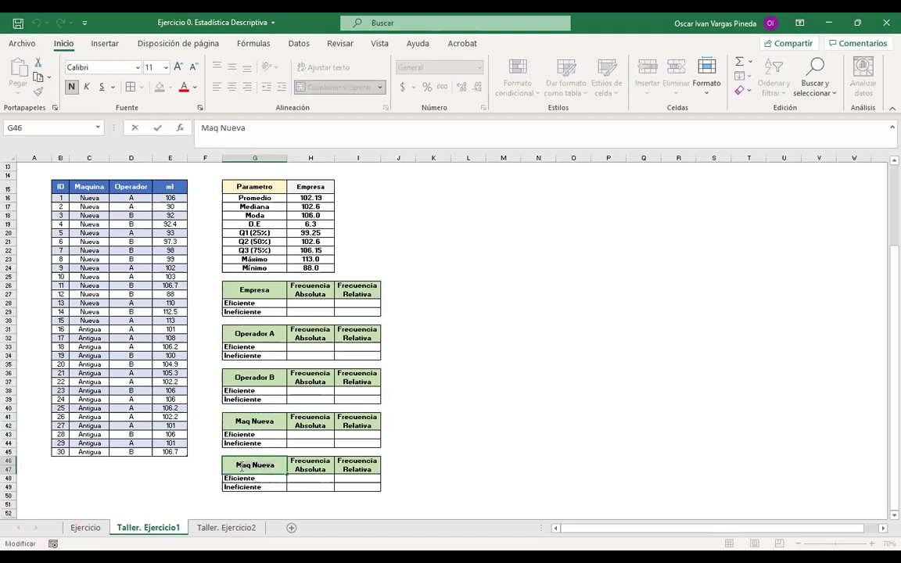
{"action": "type", "text": "Antigua"}
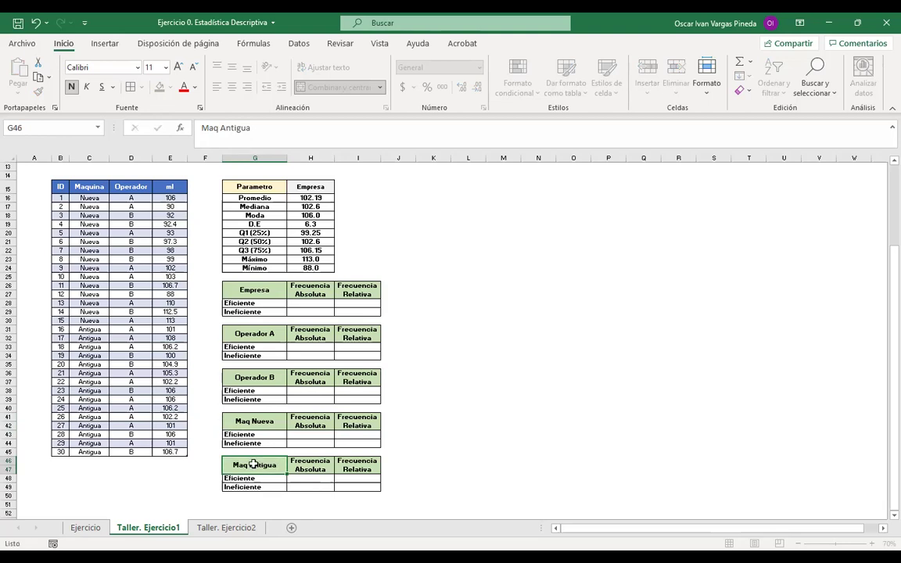
{"action": "key", "text": "Return"}
{"action": "left_click", "coordinate": [504, 425]}
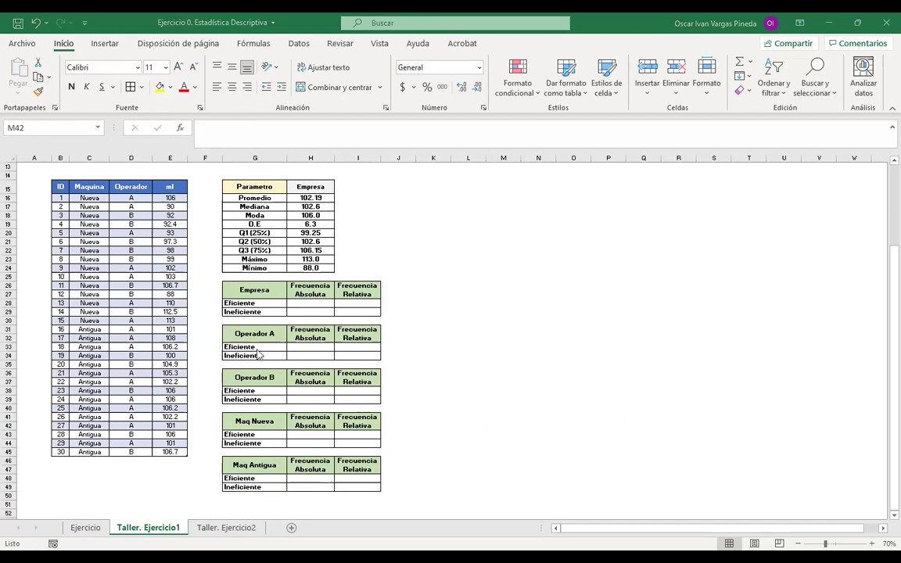
Step: Count the company's efficient cases in H28 with =CONTAR.SI(Tabla1[ml];"<=100")
{"action": "left_click", "coordinate": [318, 303]}
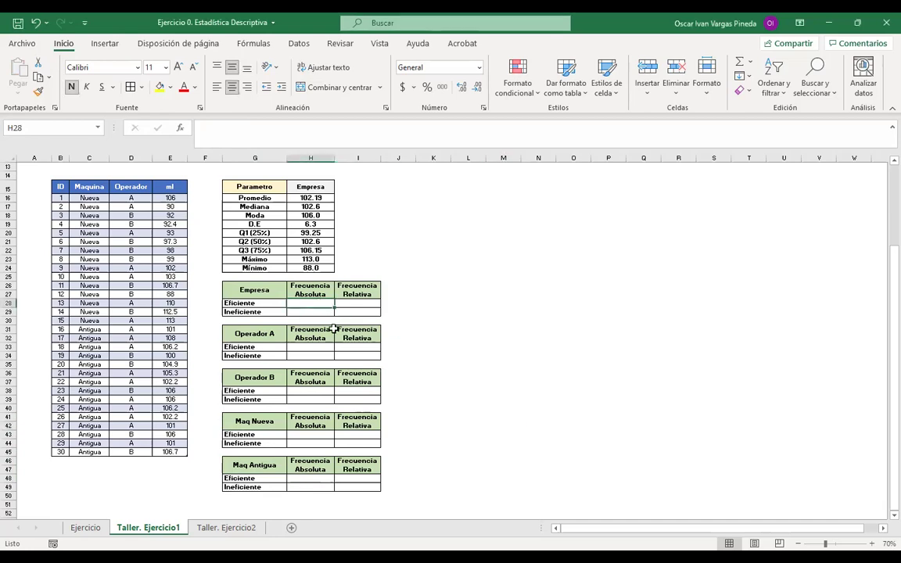
{"action": "type", "text": "="}
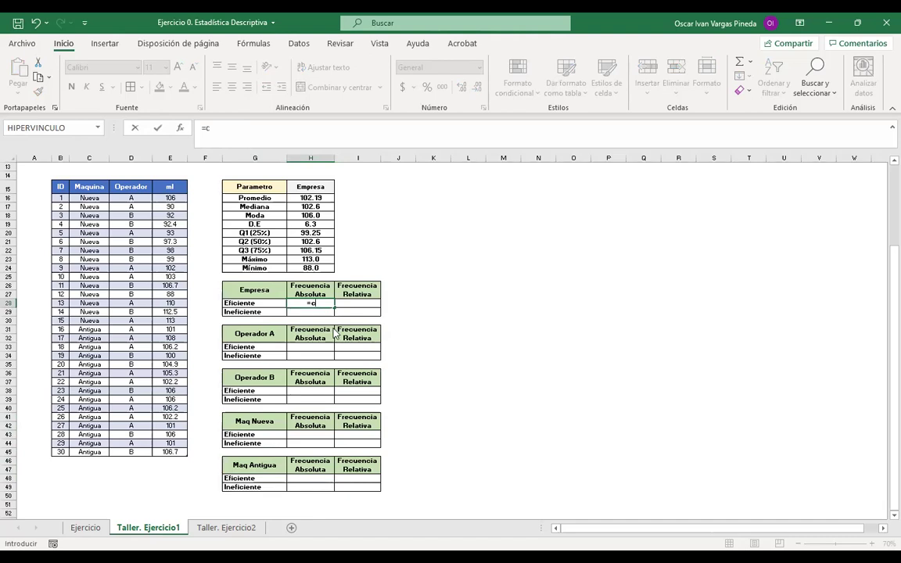
{"action": "type", "text": "cont"}
{"action": "left_click", "coordinate": [347, 337]}
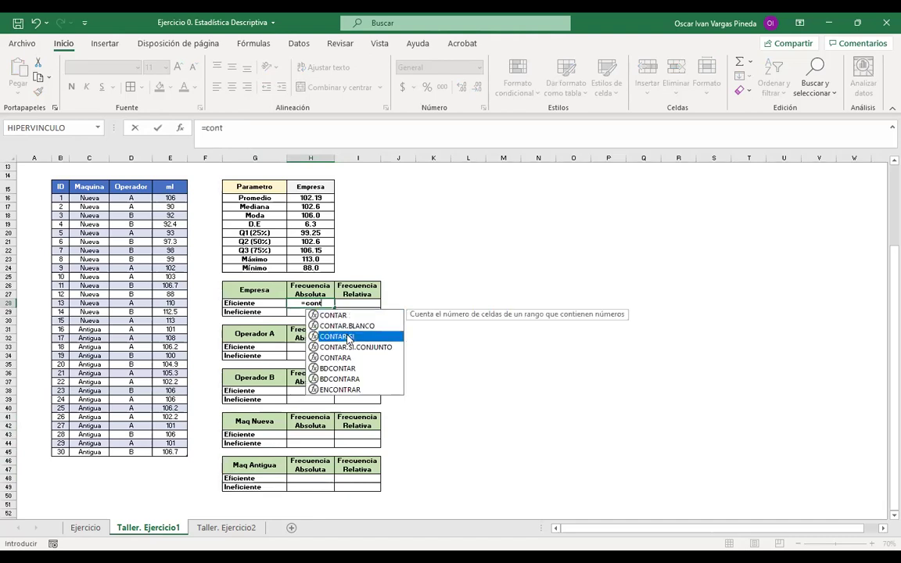
{"action": "double_click", "coordinate": [347, 337]}
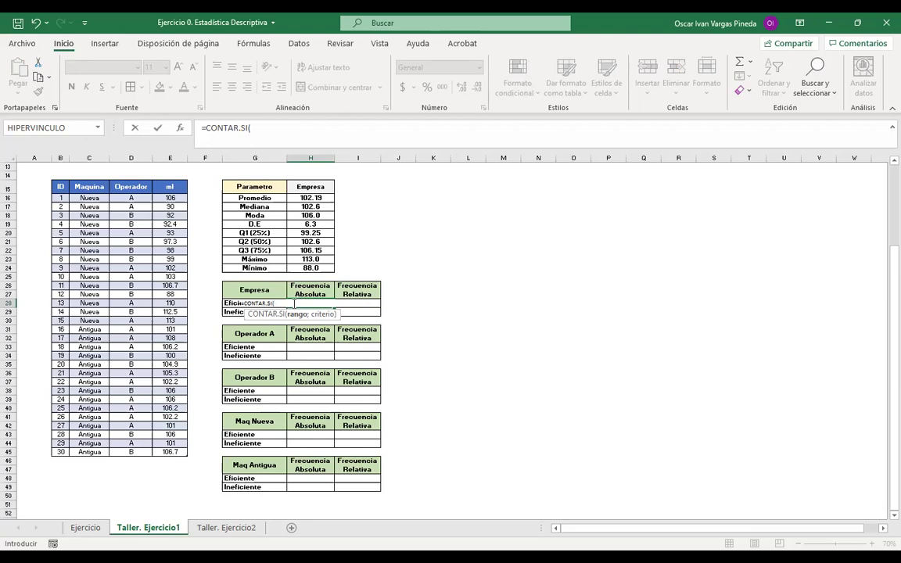
{"action": "left_click", "coordinate": [167, 180]}
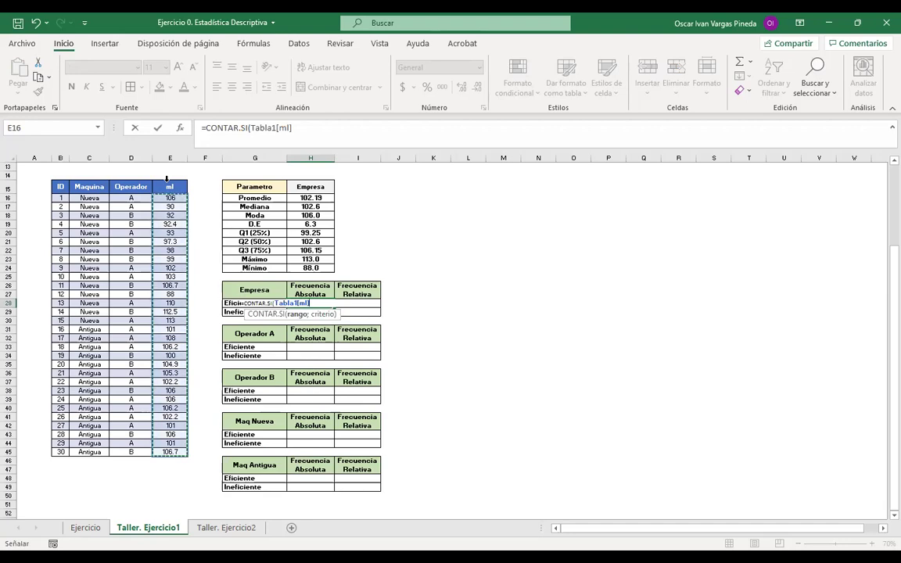
{"action": "type", "text": ";"}
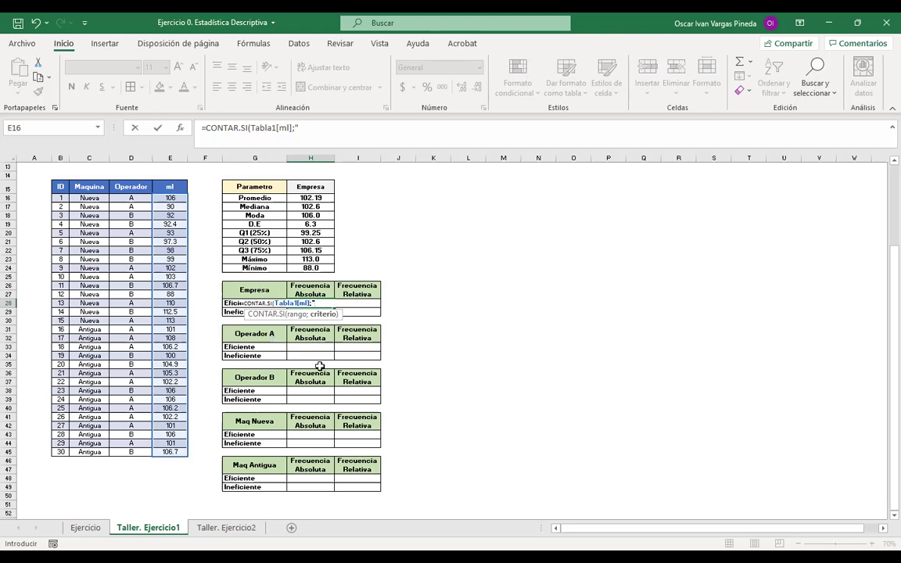
{"action": "type", "text": "<"}
{"action": "left_click", "coordinate": [303, 129]}
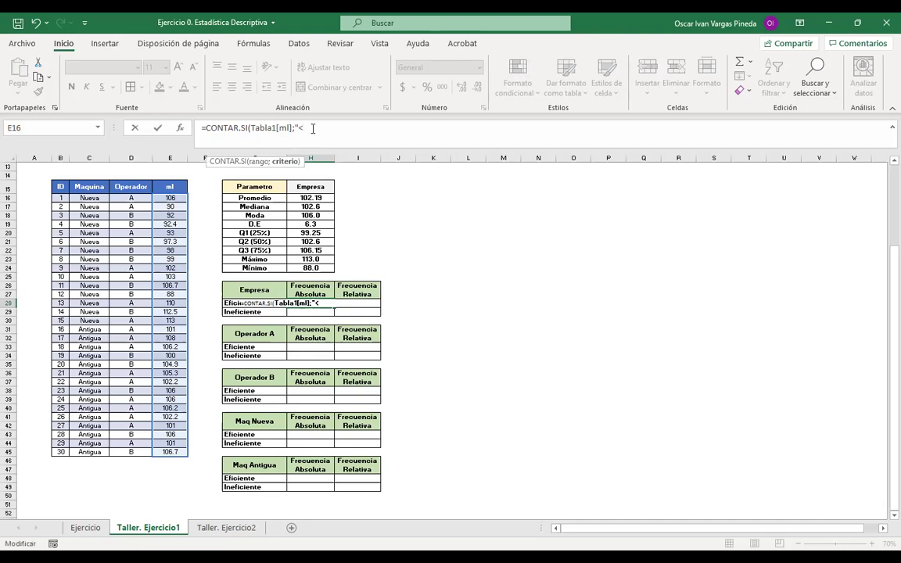
{"action": "type", "text": "=10"}
{"action": "key", "text": "BackSpace"}
{"action": "type", "text": "00\""}
{"action": "key", "text": "Return"}
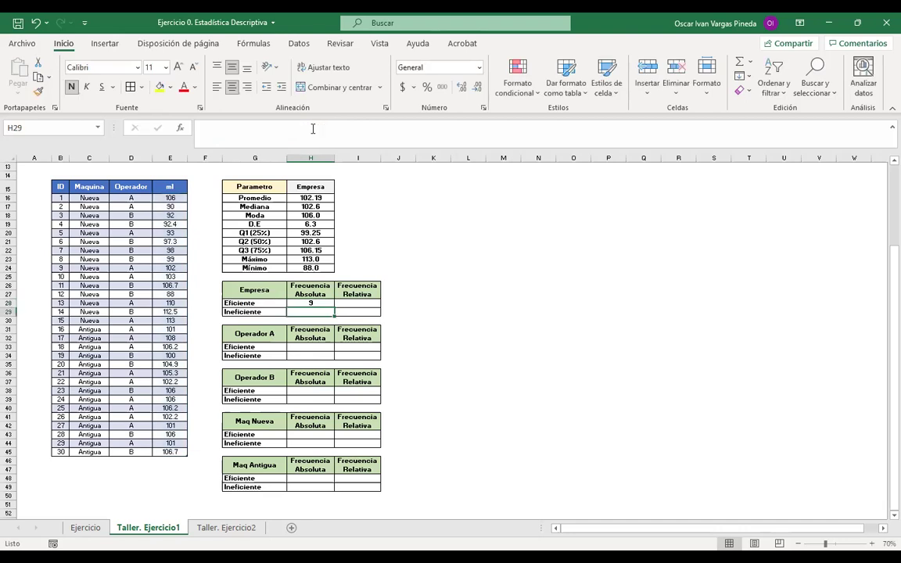
Step: Reuse the H28 formula in H29 with the criterion changed to ">100" to count the company's inefficient cases
{"action": "key", "text": "Up"}
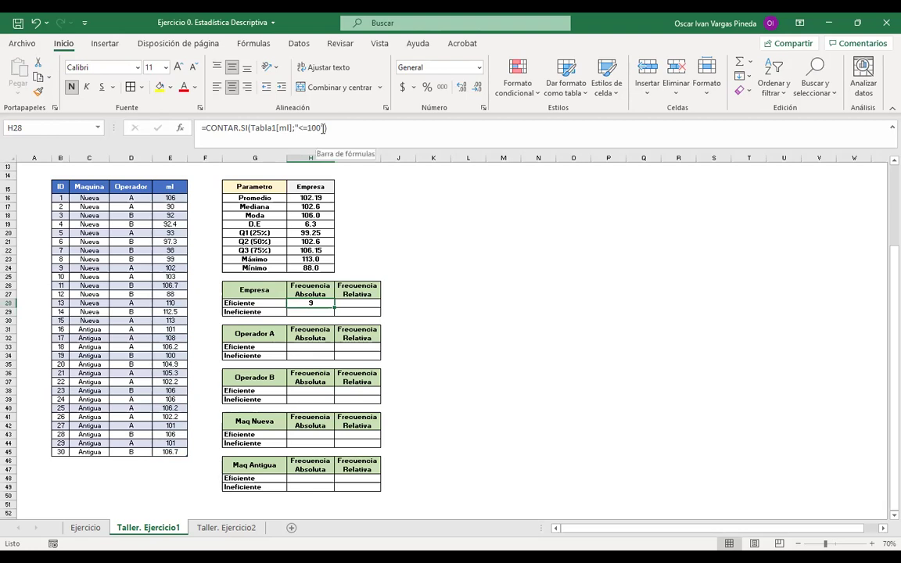
{"action": "left_click", "coordinate": [341, 130]}
{"action": "left_click_drag", "start_coordinate": [342, 130], "coordinate": [156, 131]}
{"action": "key", "text": "ctrl+c"}
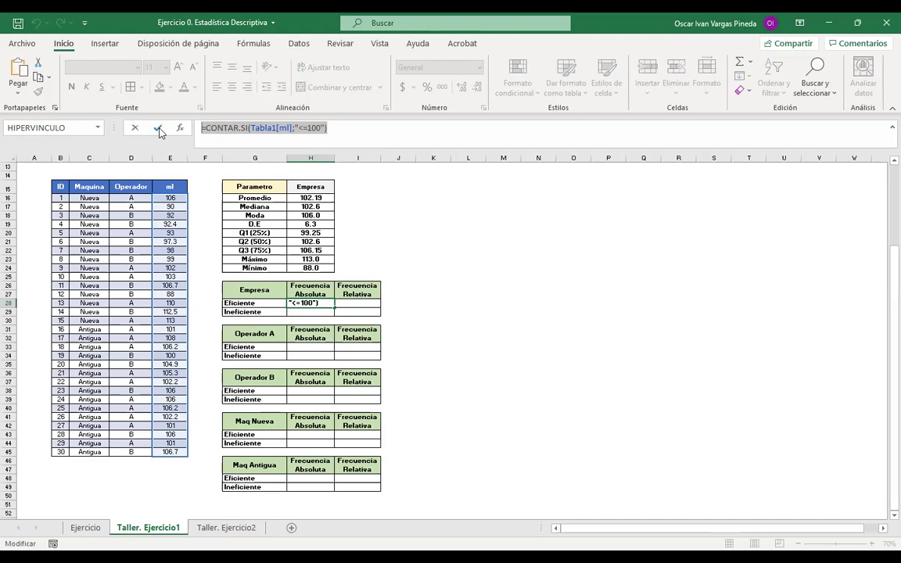
{"action": "key", "text": "Return"}
{"action": "left_click", "coordinate": [250, 135]}
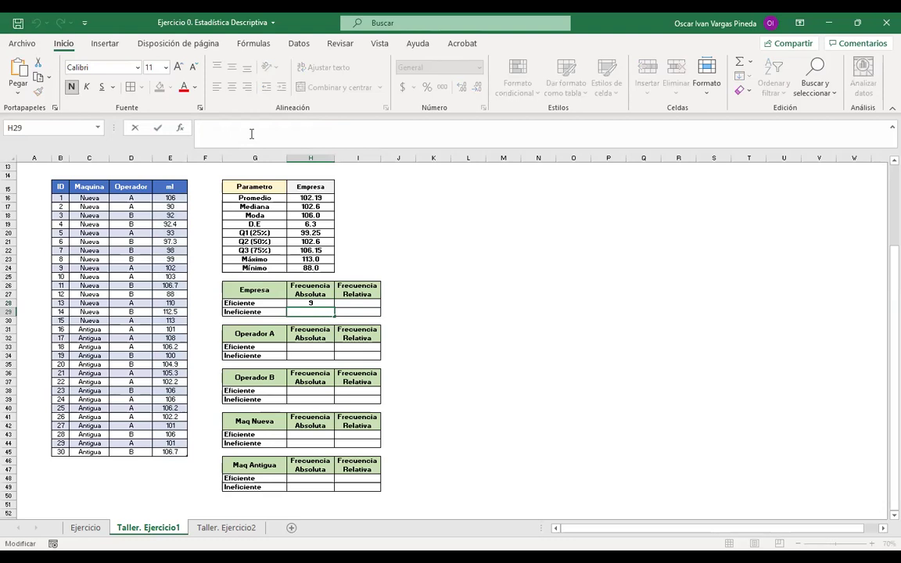
{"action": "key", "text": "ctrl+v"}
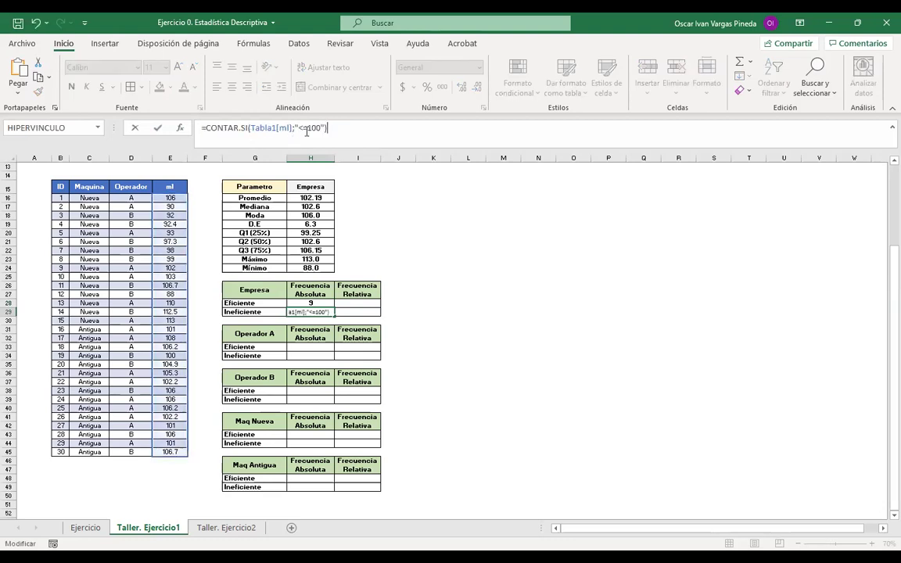
{"action": "left_click", "coordinate": [305, 131]}
{"action": "key", "text": "Right"}
{"action": "key", "text": "BackSpace"}
{"action": "key", "text": "BackSpace"}
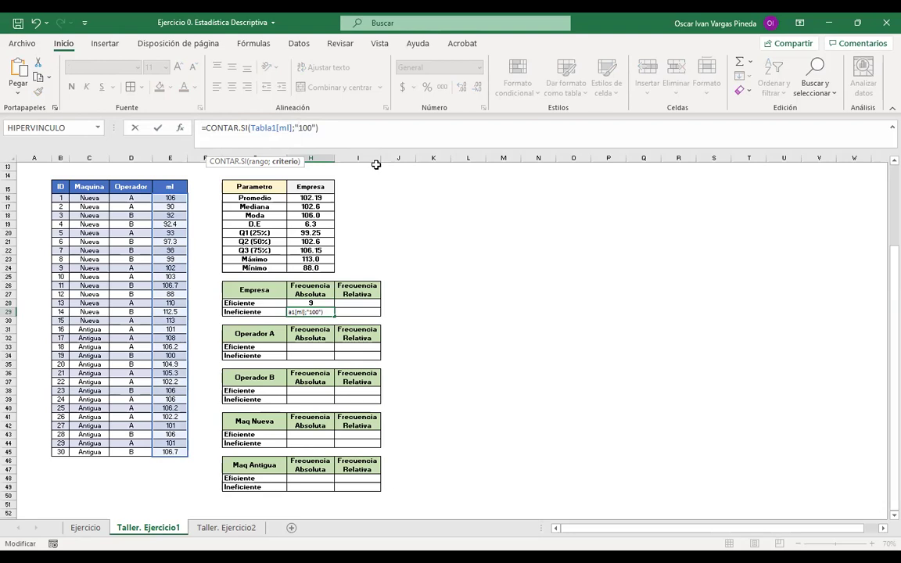
{"action": "type", "text": ">"}
{"action": "key", "text": "Return"}
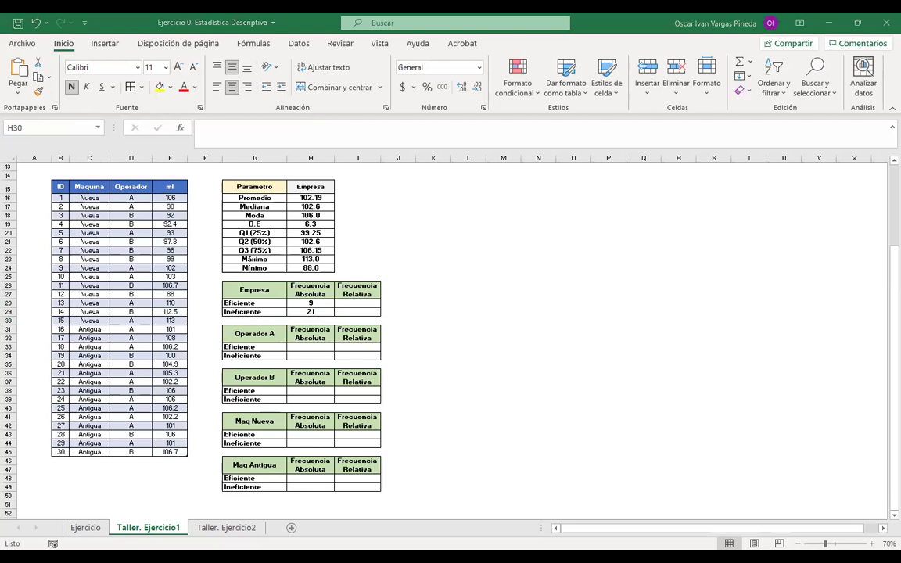
{"action": "left_click", "coordinate": [310, 313]}
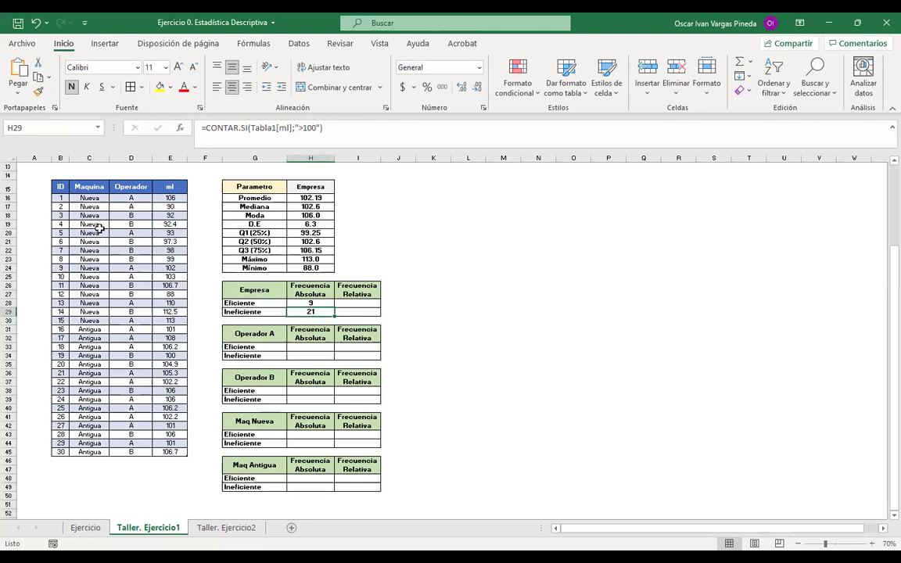
{"action": "left_click", "coordinate": [311, 303]}
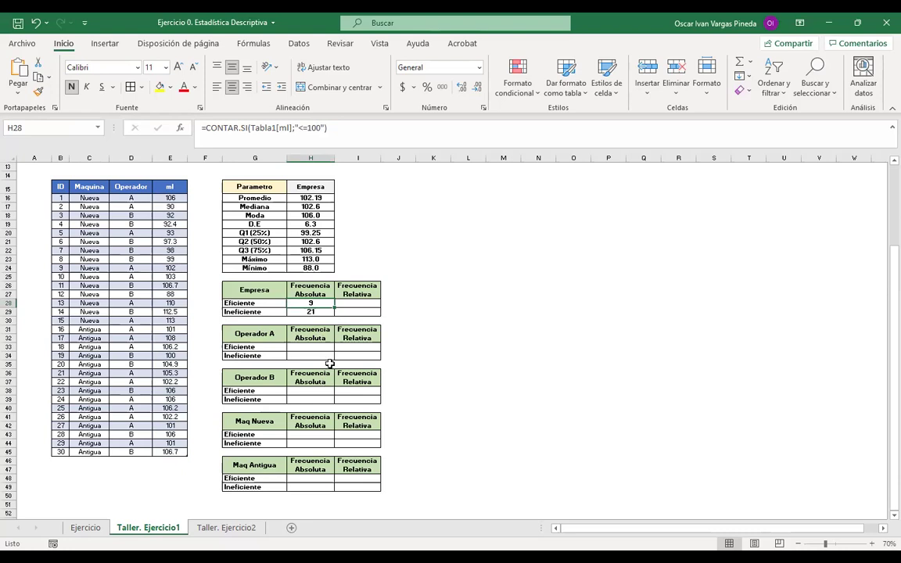
Step: Calculate the Empresa relative frequencies with =H28/SUMA($H$28:$H$29) in I28 and fill the formula down to I29
{"action": "left_click", "coordinate": [362, 303]}
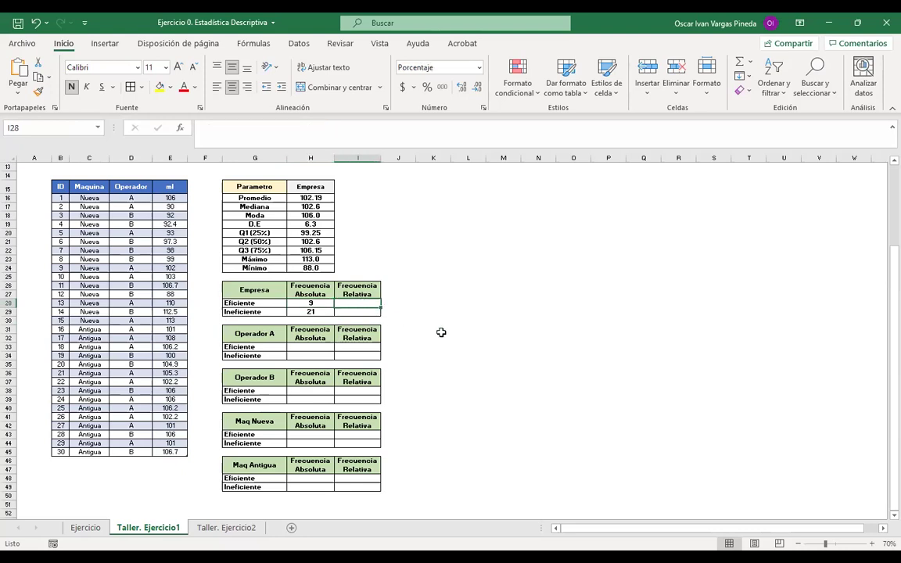
{"action": "type", "text": "="}
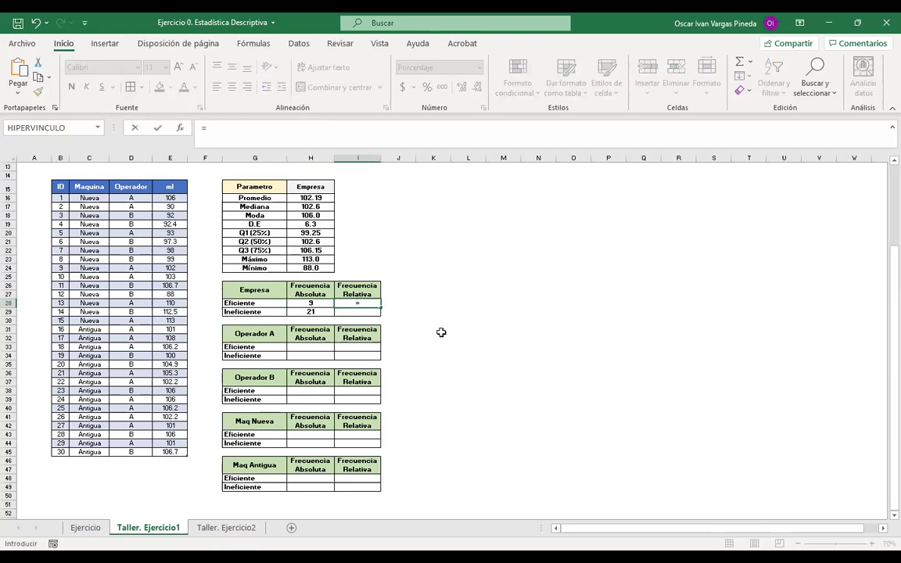
{"action": "left_click", "coordinate": [312, 303]}
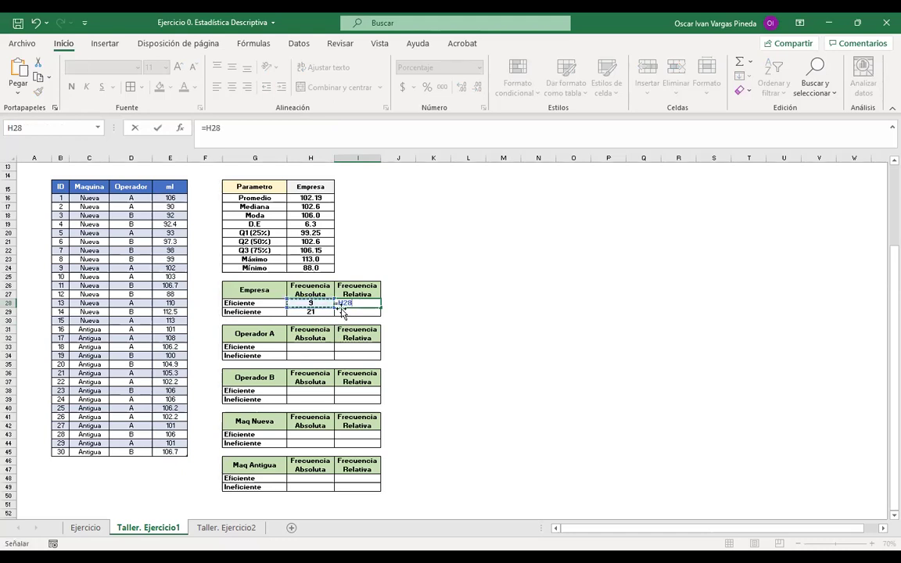
{"action": "type", "text": "/suma"}
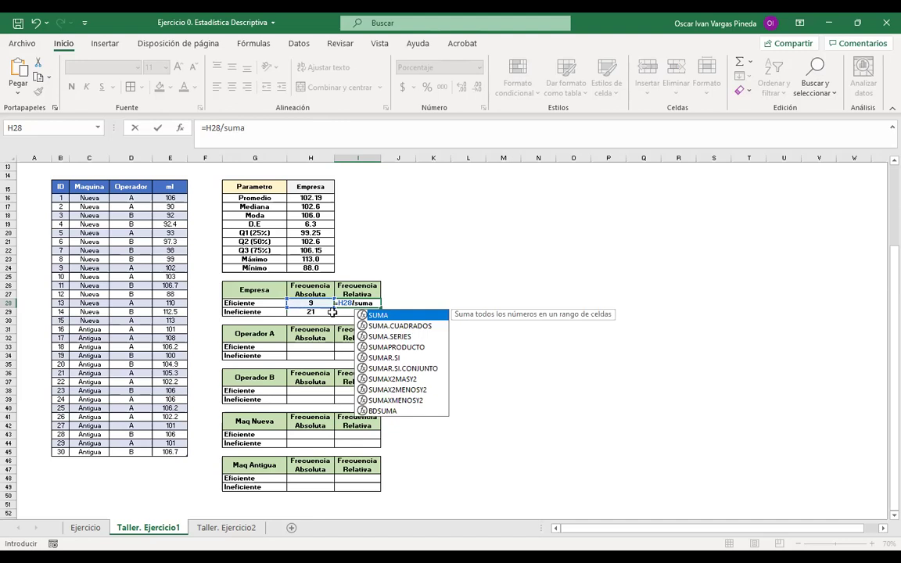
{"action": "double_click", "coordinate": [383, 316]}
{"action": "left_click_drag", "start_coordinate": [312, 303], "coordinate": [311, 310]}
{"action": "key", "text": "F4"}
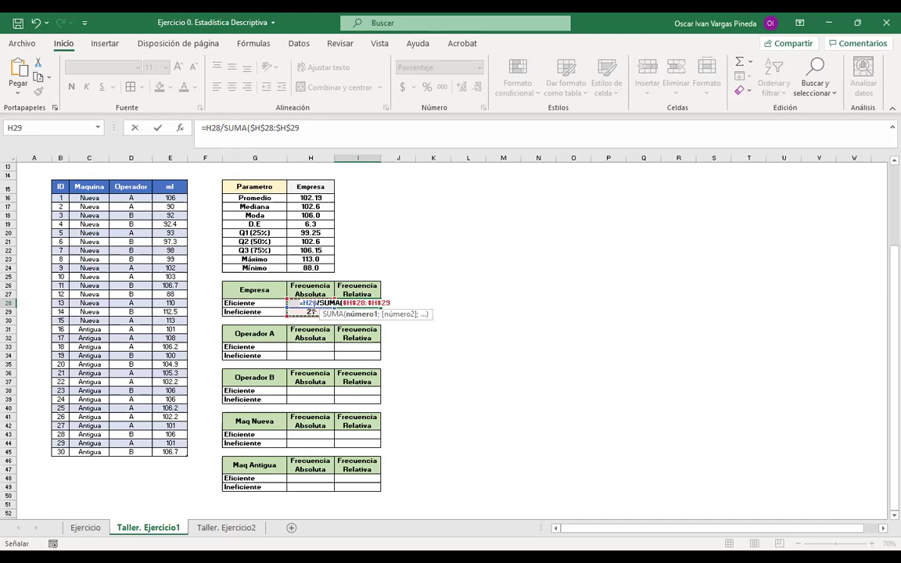
{"action": "type", "text": ")"}
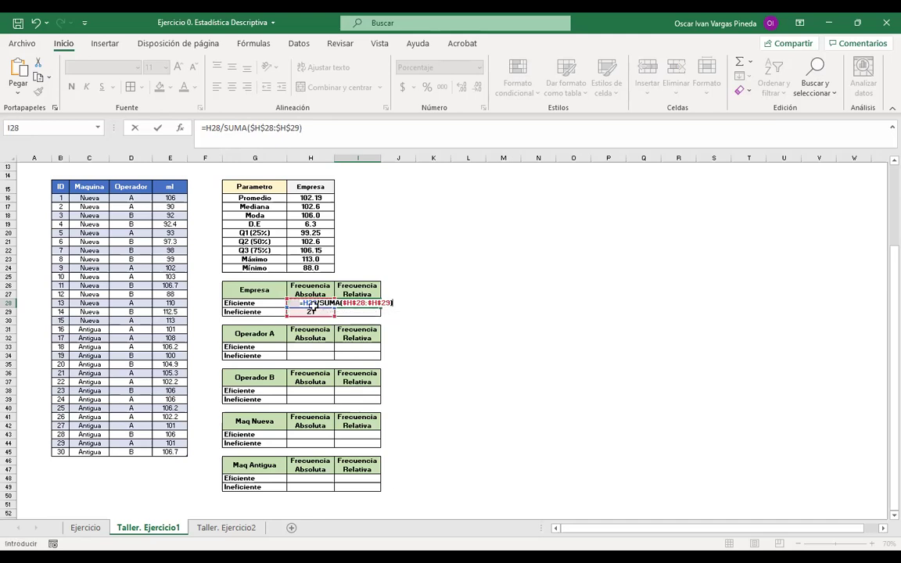
{"action": "key", "text": "ctrl+Return"}
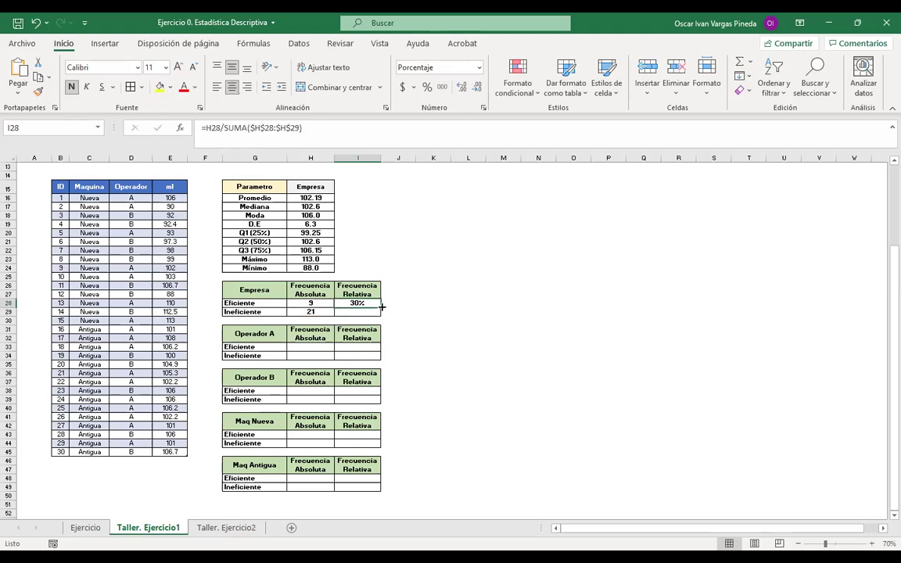
{"action": "left_click_drag", "start_coordinate": [382, 306], "coordinate": [381, 313]}
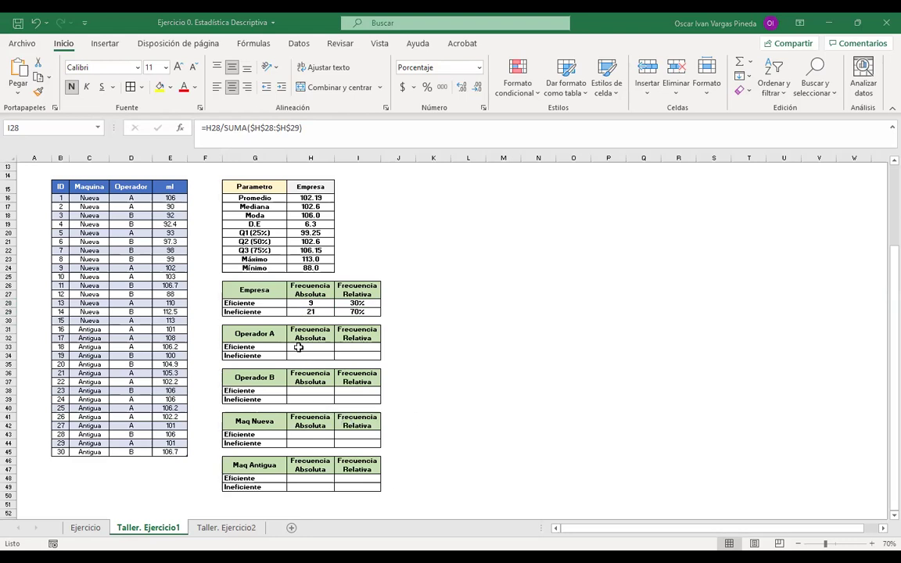
{"action": "left_click", "coordinate": [309, 303]}
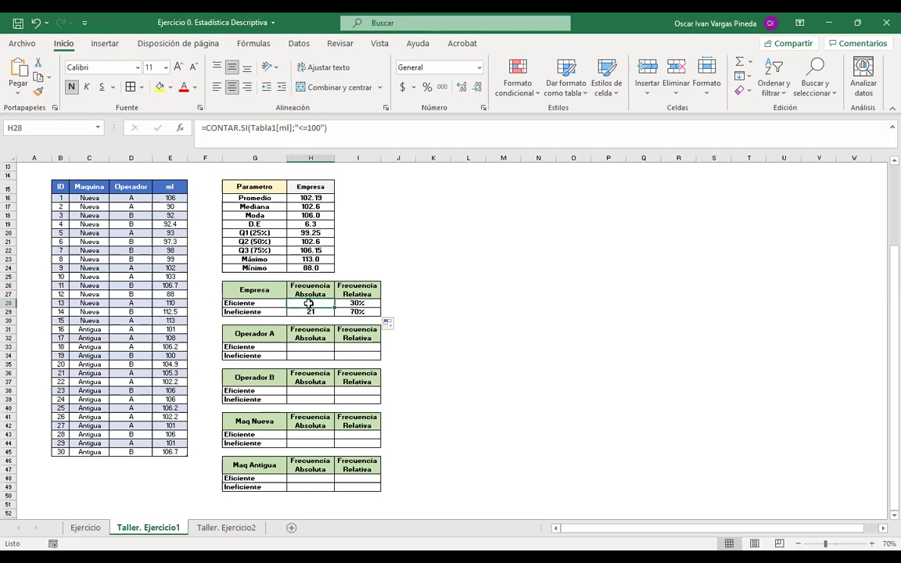
{"action": "left_click_drag", "start_coordinate": [131, 207], "coordinate": [136, 295]}
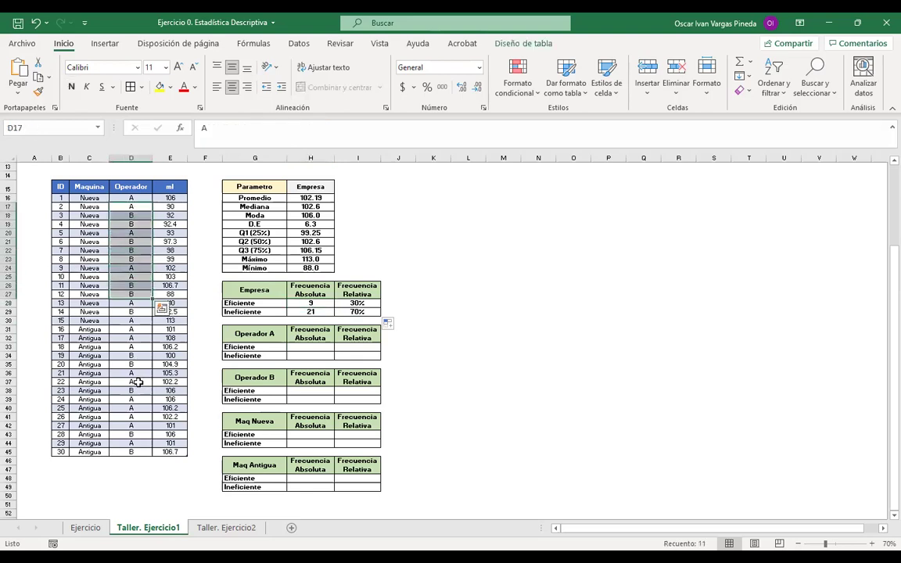
{"action": "left_click", "coordinate": [137, 382]}
{"action": "mouse_move", "coordinate": [262, 334]}
{"action": "left_mouse_down"}
{"action": "mouse_move", "coordinate": [264, 353]}
{"action": "mouse_move", "coordinate": [263, 338]}
{"action": "left_mouse_up"}
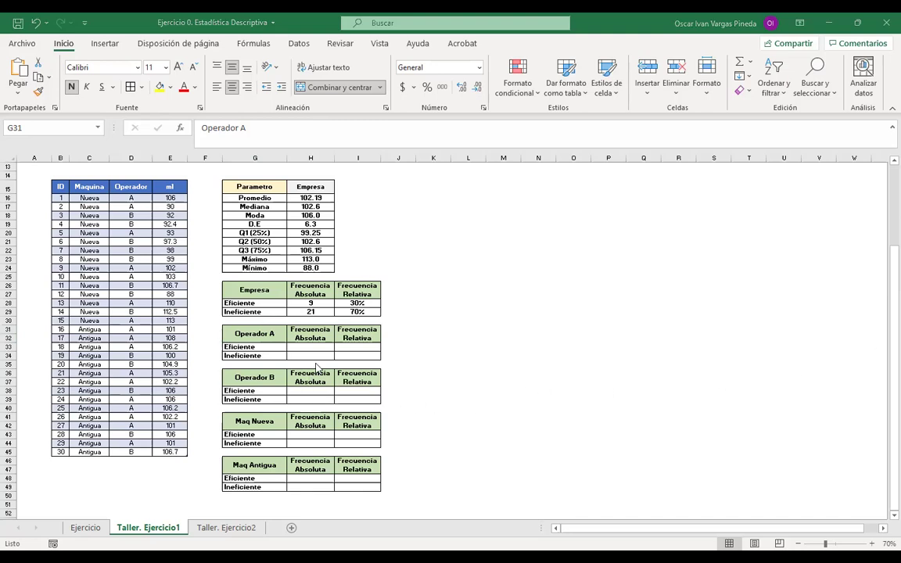
Step: Start a CONTAR.SI.CONJUNTO formula in H33 with Tabla1[Operador] as the first criteria range and "A" as its criterion
{"action": "left_click", "coordinate": [415, 331]}
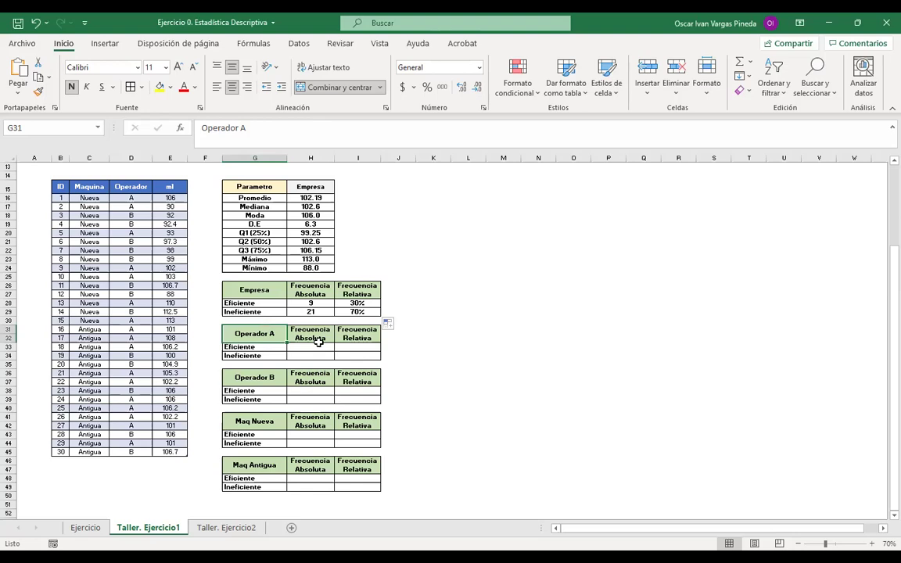
{"action": "left_click", "coordinate": [320, 347]}
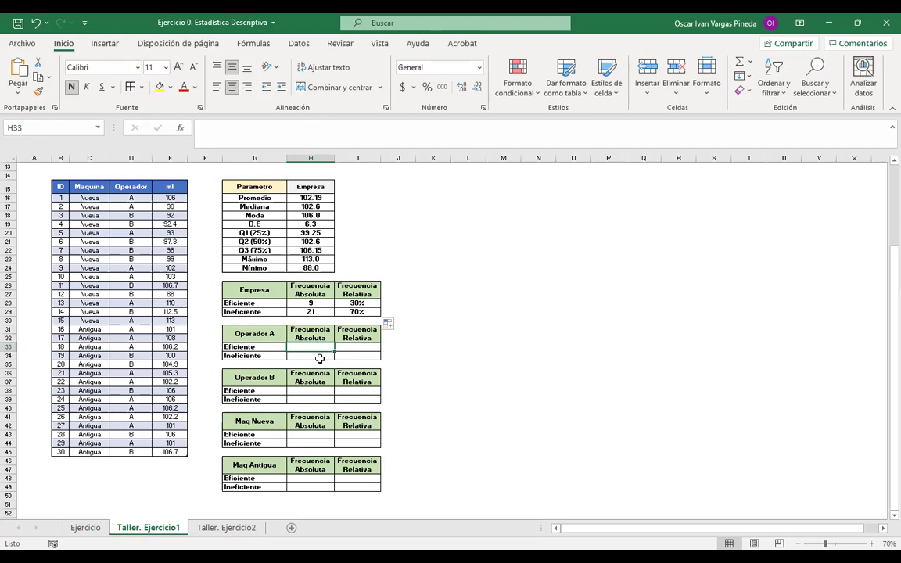
{"action": "left_click", "coordinate": [256, 134]}
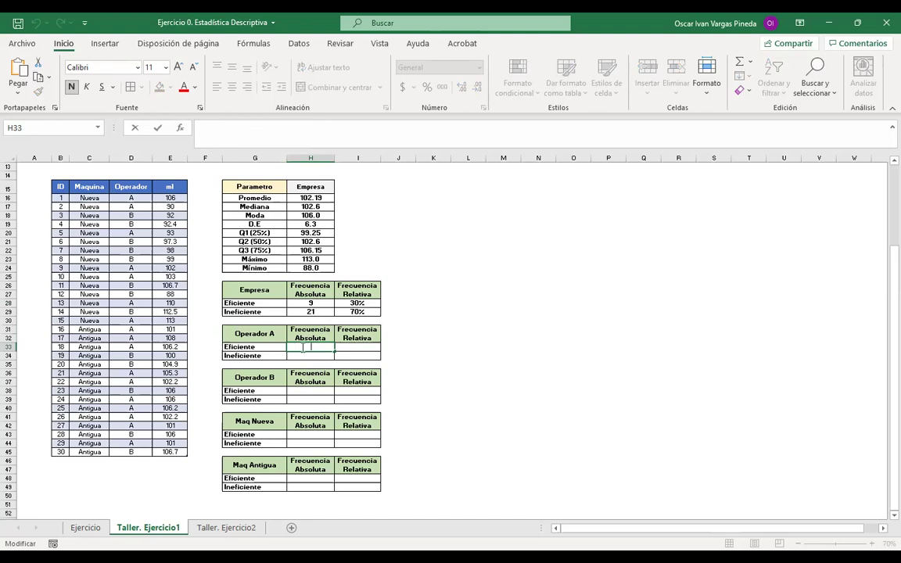
{"action": "type", "text": "="}
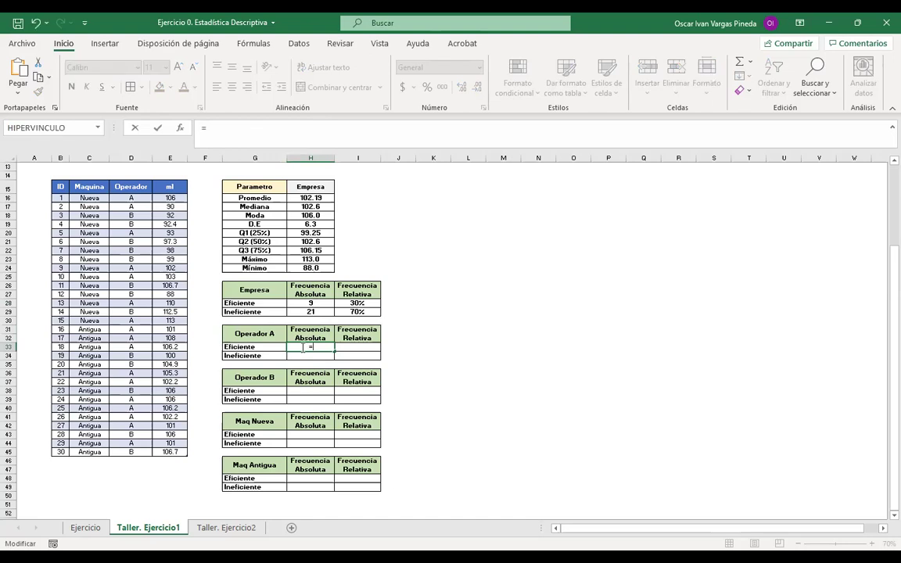
{"action": "type", "text": "con"}
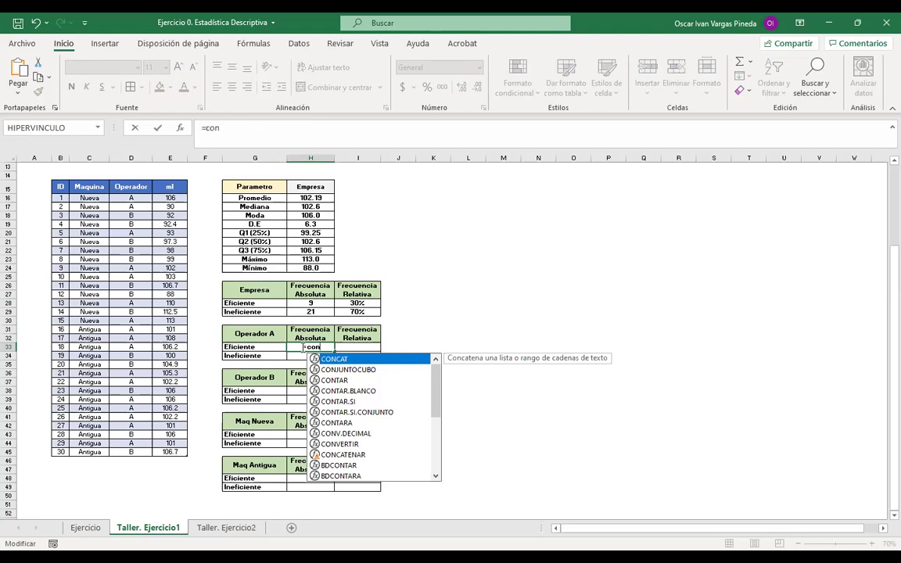
{"action": "left_click", "coordinate": [351, 413]}
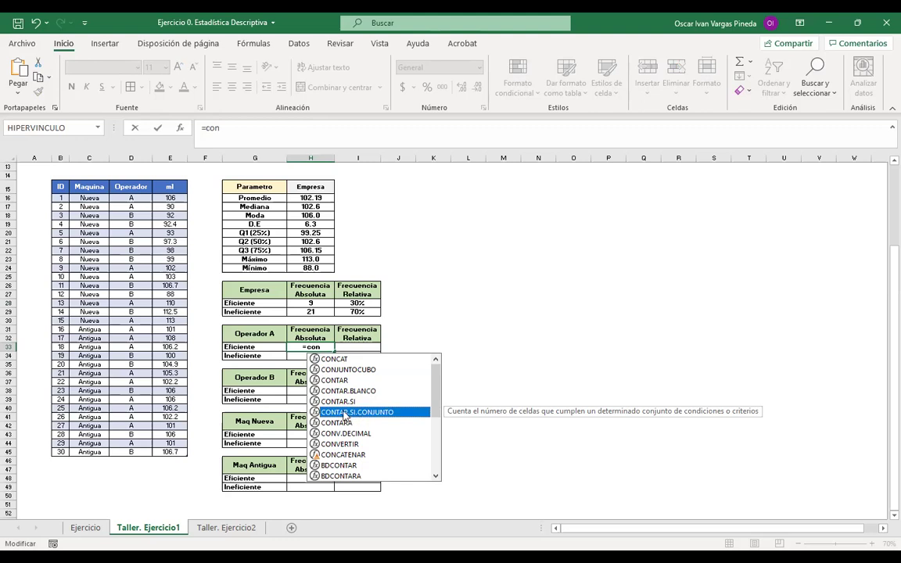
{"action": "double_click", "coordinate": [345, 415]}
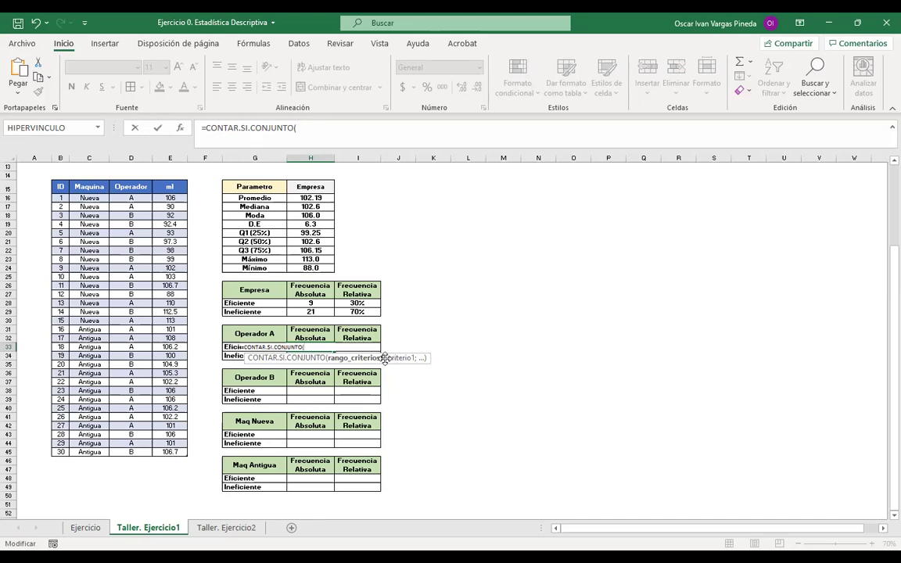
{"action": "left_click", "coordinate": [332, 130]}
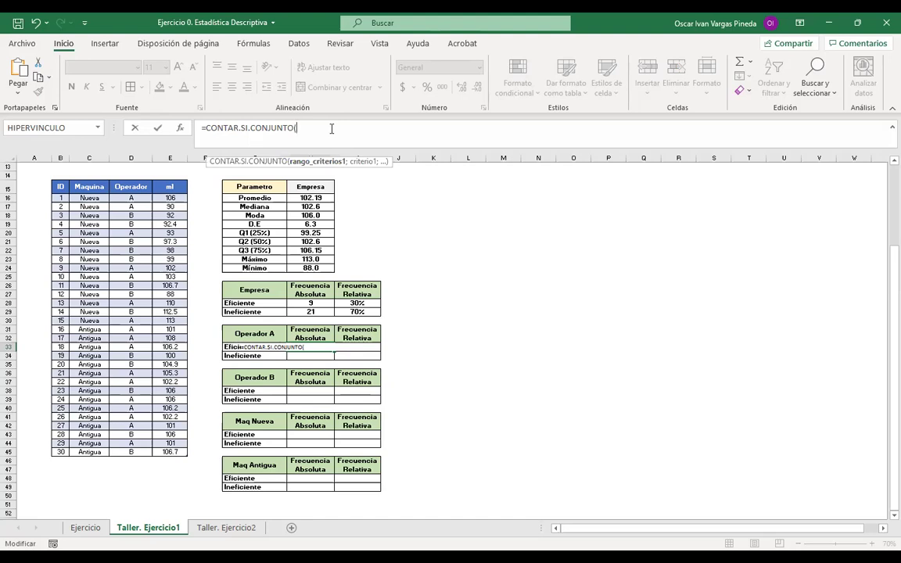
{"action": "left_click", "coordinate": [130, 178]}
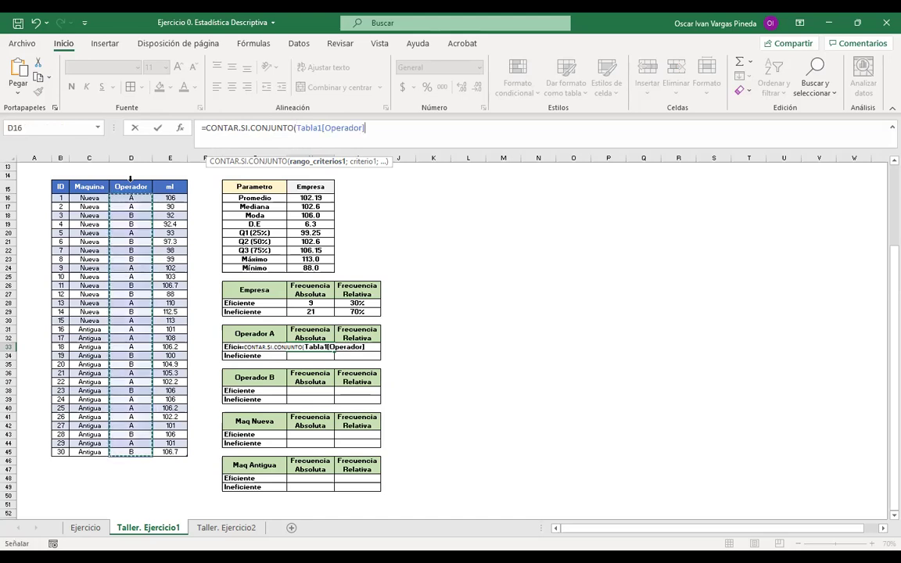
{"action": "type", "text": ";"}
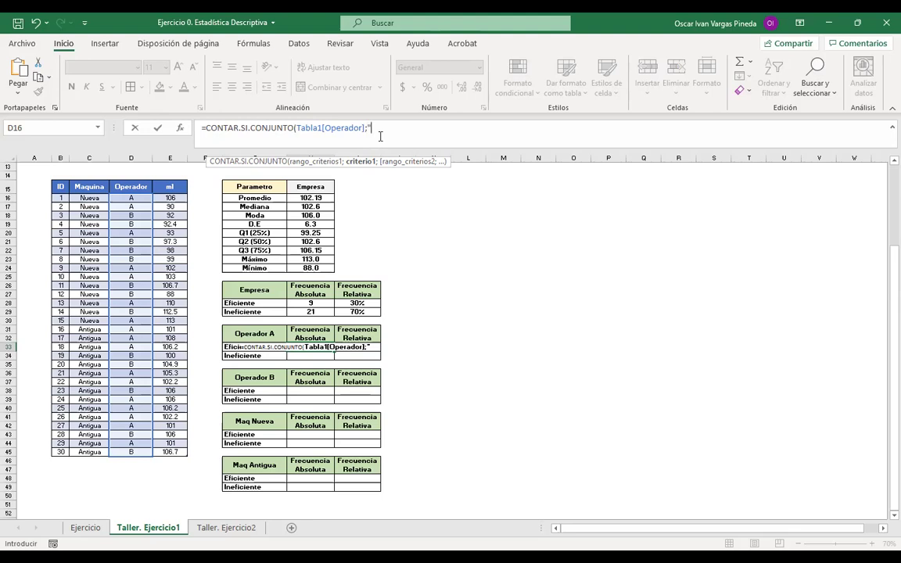
{"action": "type", "text": "A"}
{"action": "type", "text": "\";"}
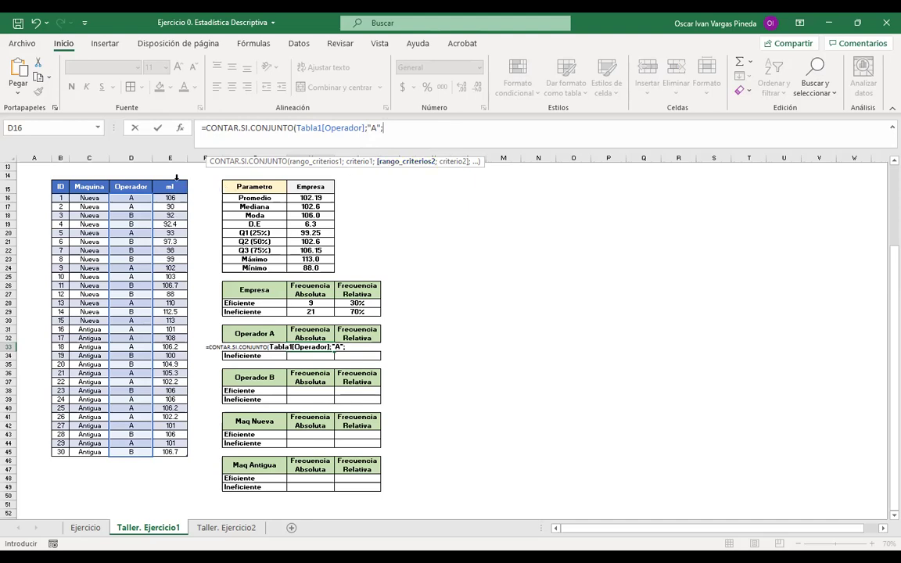
Step: Complete the H33 formula with Tabla1[ml] and the criterion "<=100" to count Operador A's efficient cases
{"action": "left_click", "coordinate": [177, 178]}
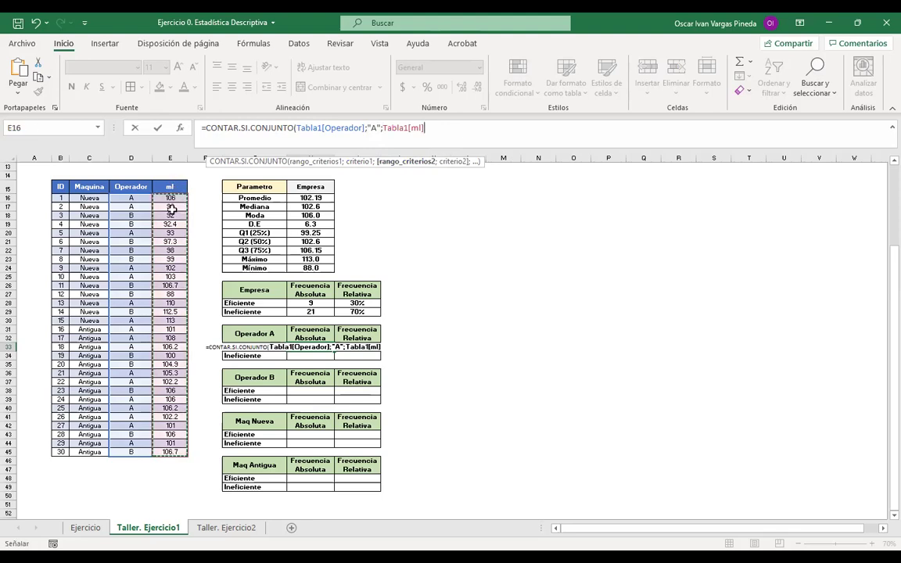
{"action": "type", "text": ";"}
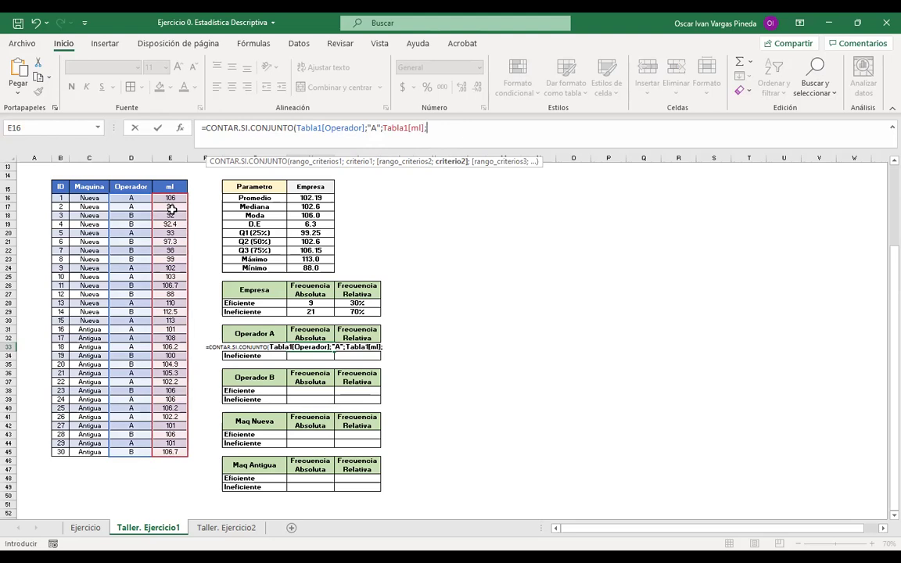
{"action": "type", "text": "\">"}
{"action": "key", "text": "BackSpace"}
{"action": "type", "text": "<=1 00\")"}
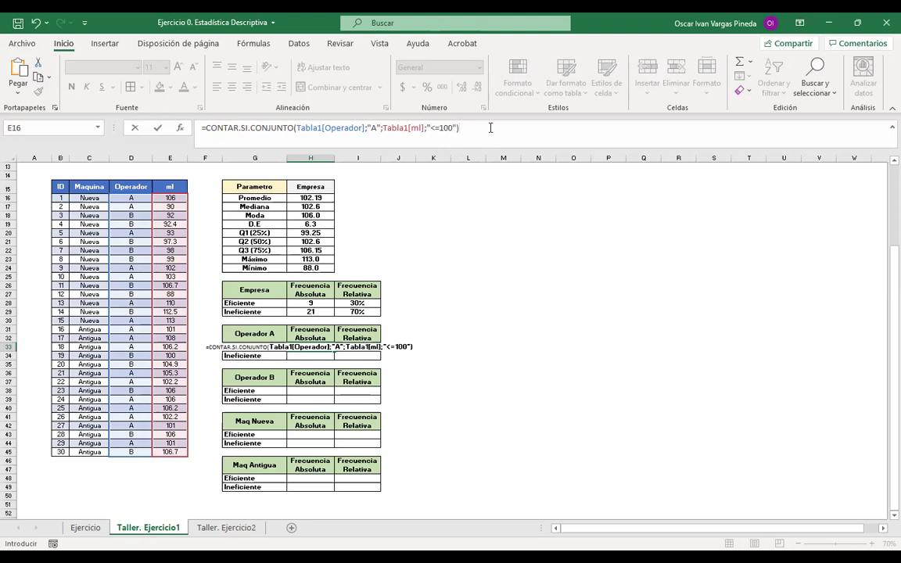
{"action": "key", "text": "Return"}
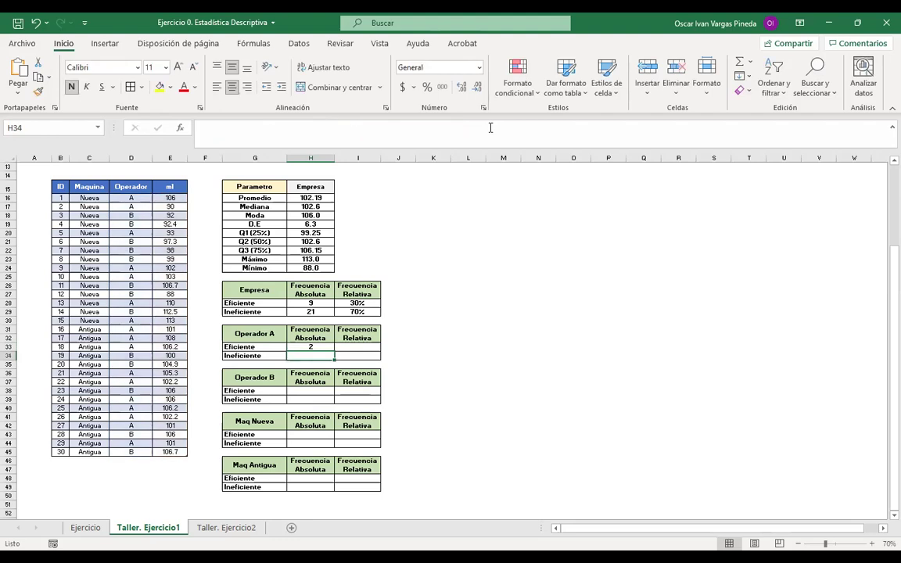
Step: Copy the full CONTAR.SI.CONJUNTO formula text from H33 into H34, the Ineficiente count of Operador A
{"action": "left_click", "coordinate": [321, 345]}
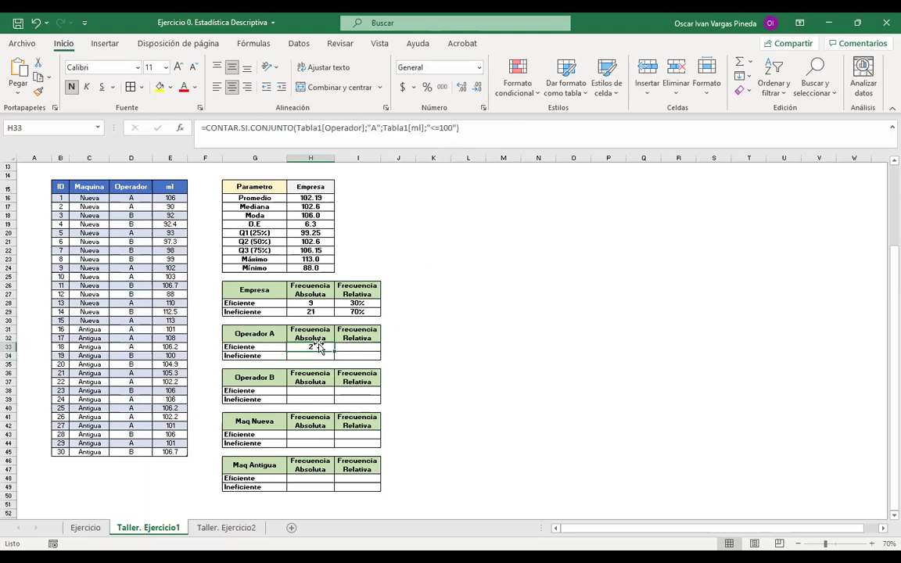
{"action": "left_click", "coordinate": [249, 356]}
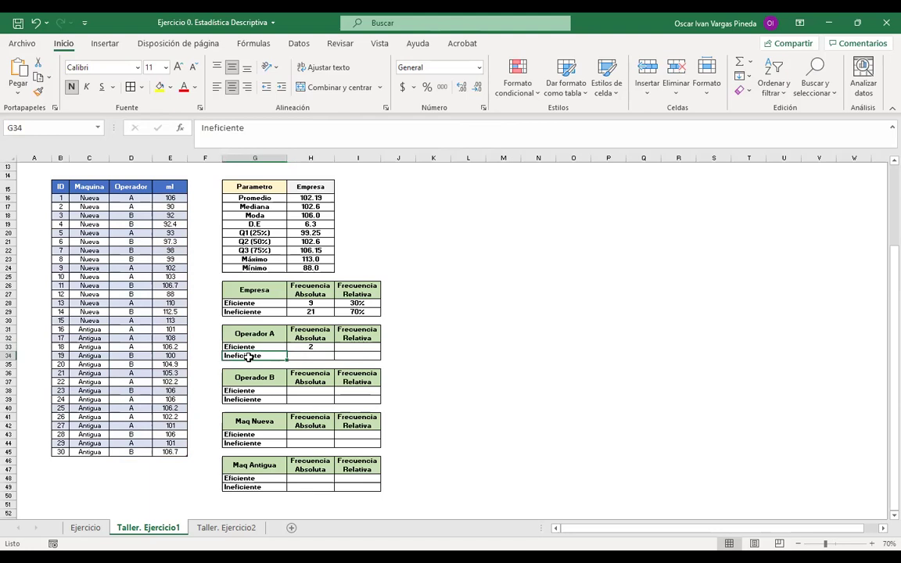
{"action": "left_click", "coordinate": [305, 349]}
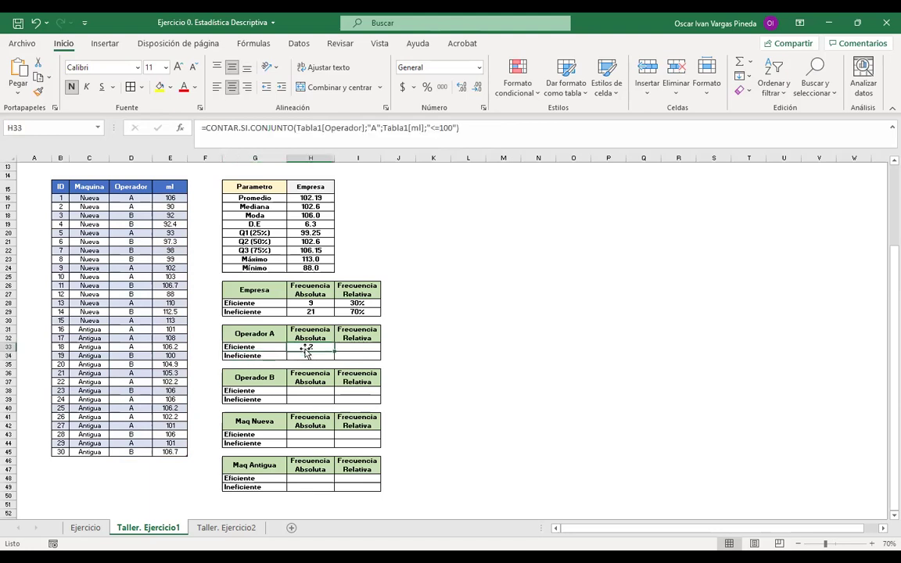
{"action": "left_click", "coordinate": [489, 126]}
{"action": "left_click_drag", "start_coordinate": [489, 126], "coordinate": [184, 127]}
{"action": "key", "text": "ctrl+c"}
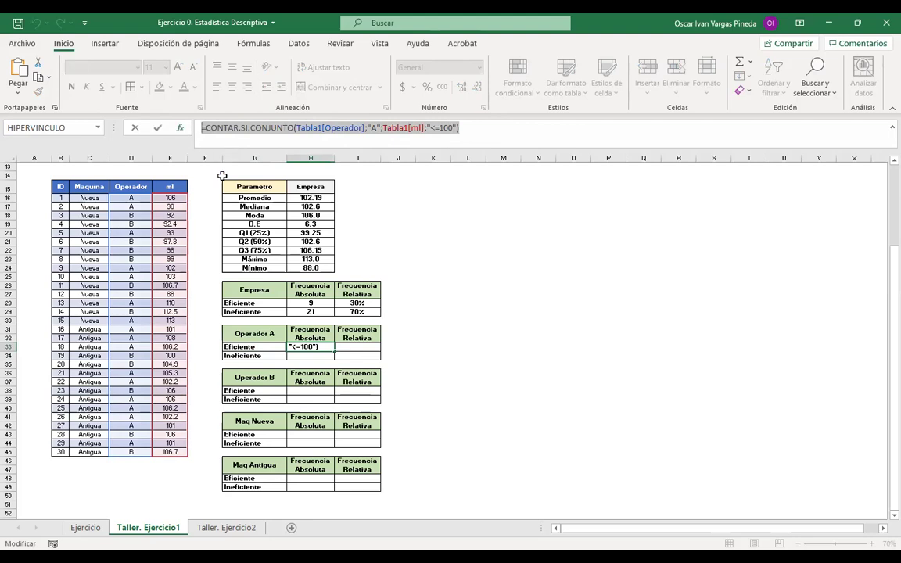
{"action": "key", "text": "Return"}
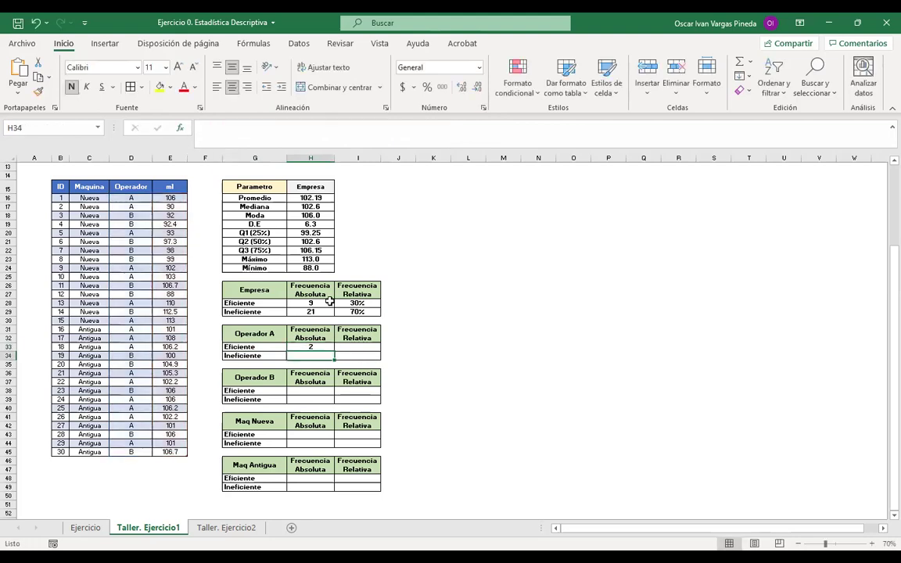
{"action": "left_click", "coordinate": [297, 124]}
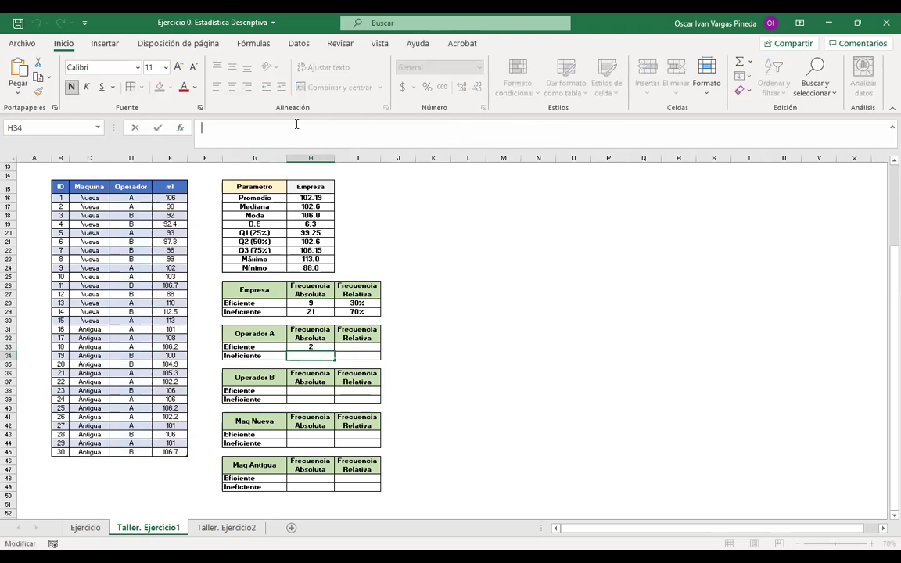
{"action": "key", "text": "ctrl+v"}
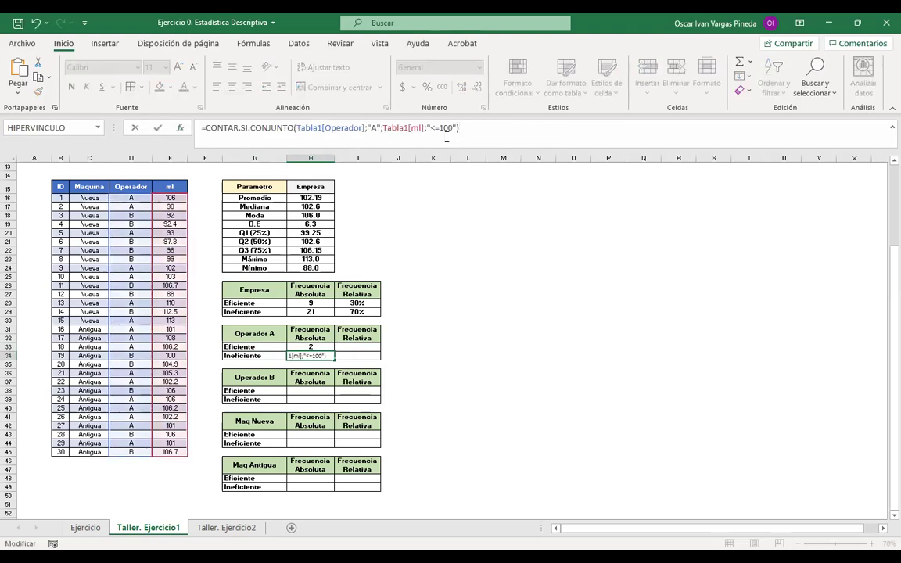
Step: Change the ml criterion in the H34 formula to ">100" to count Operador A's inefficient cases
{"action": "left_click_drag", "start_coordinate": [440, 128], "coordinate": [431, 127]}
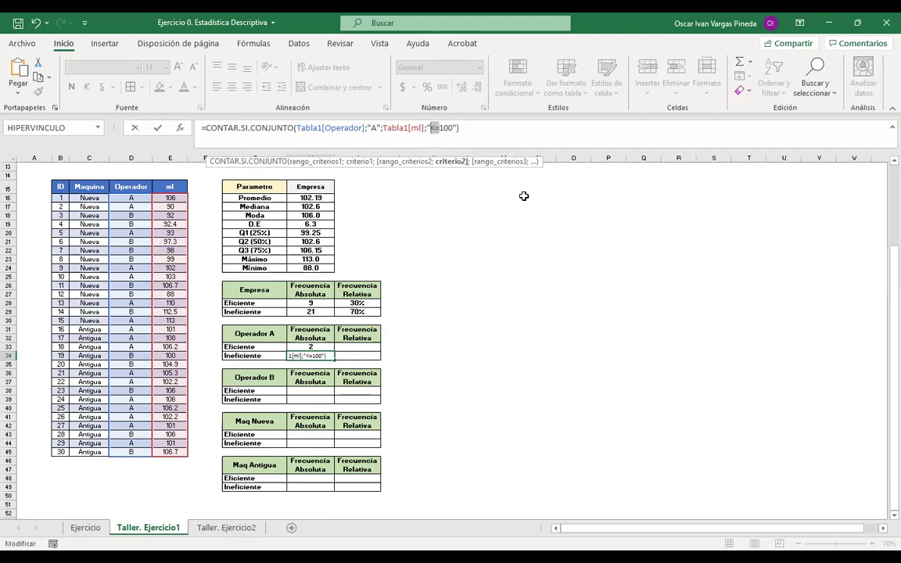
{"action": "key", "text": "BackSpace"}
{"action": "type", "text": ">"}
{"action": "left_click_drag", "start_coordinate": [316, 128], "coordinate": [362, 128]}
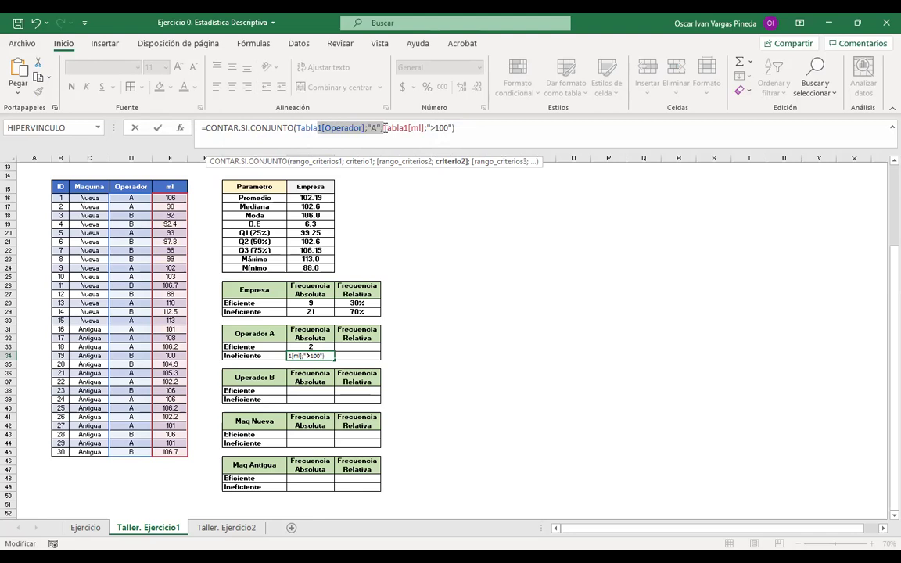
{"action": "left_click", "coordinate": [383, 127]}
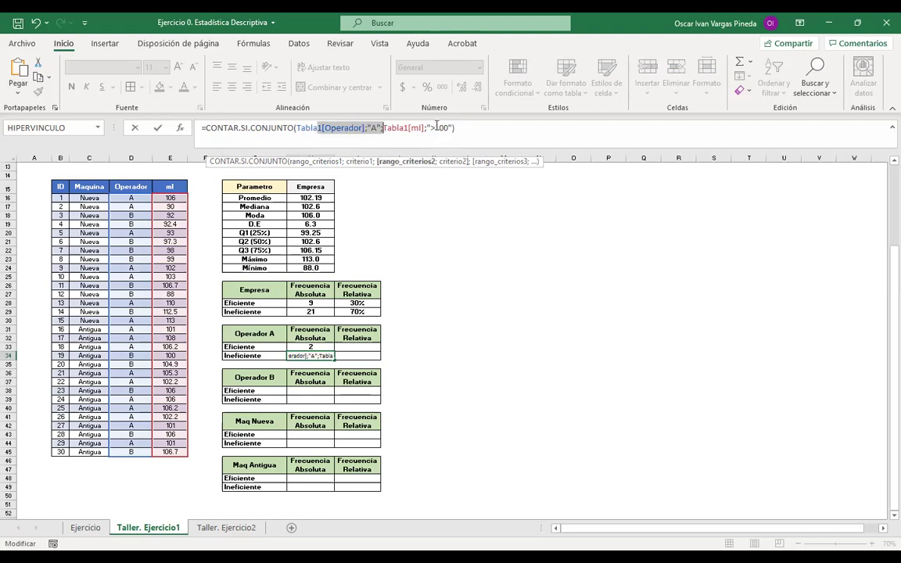
{"action": "left_click", "coordinate": [451, 127]}
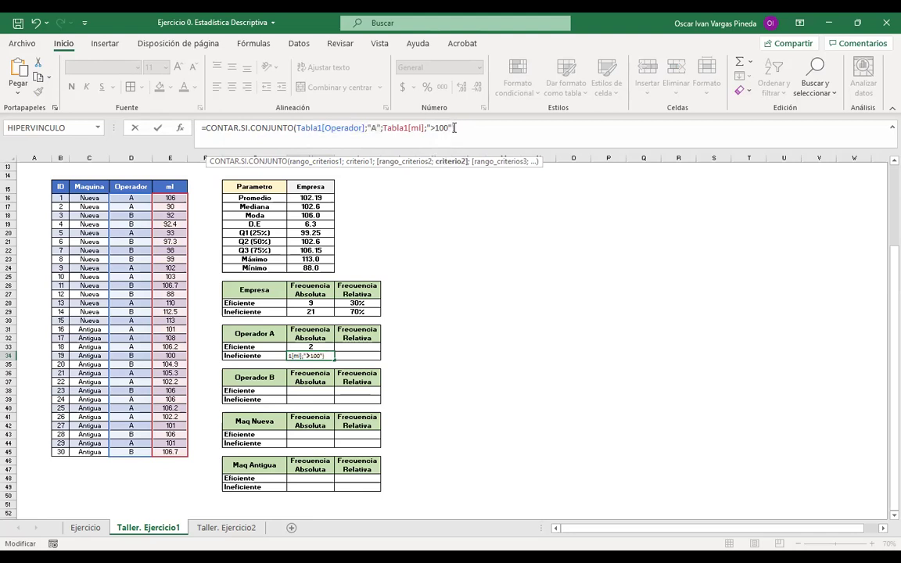
{"action": "type", "text": "\""}
{"action": "left_click", "coordinate": [451, 127]}
{"action": "type", "text": ";"}
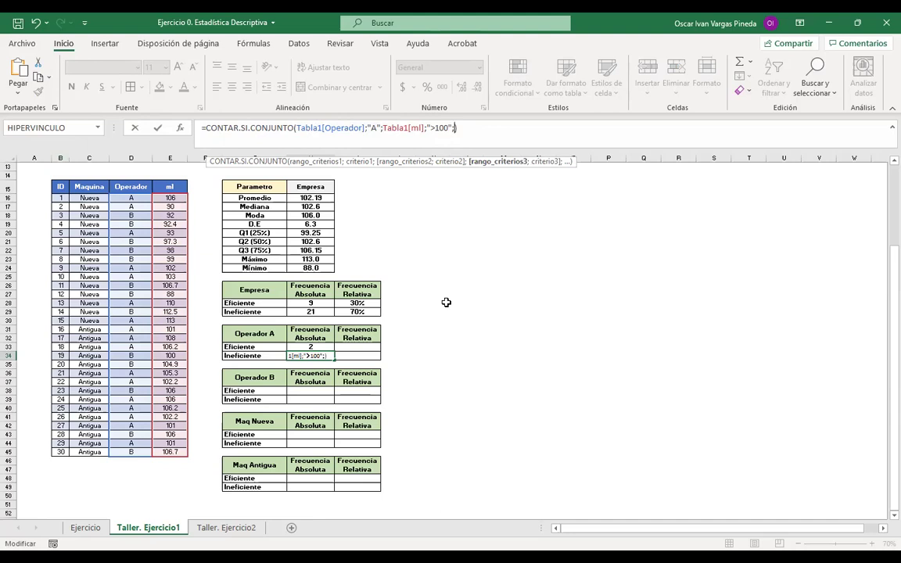
{"action": "key", "text": "BackSpace"}
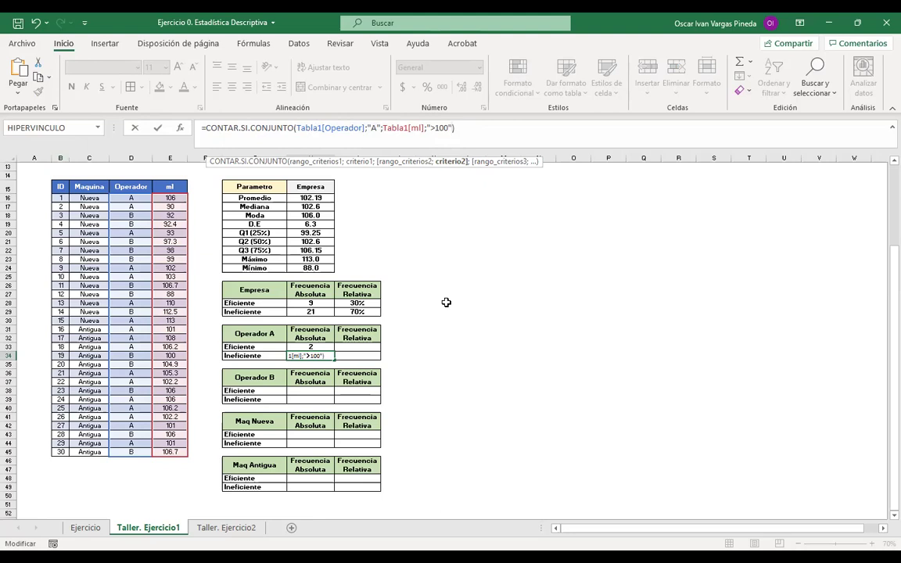
{"action": "key", "text": "Return"}
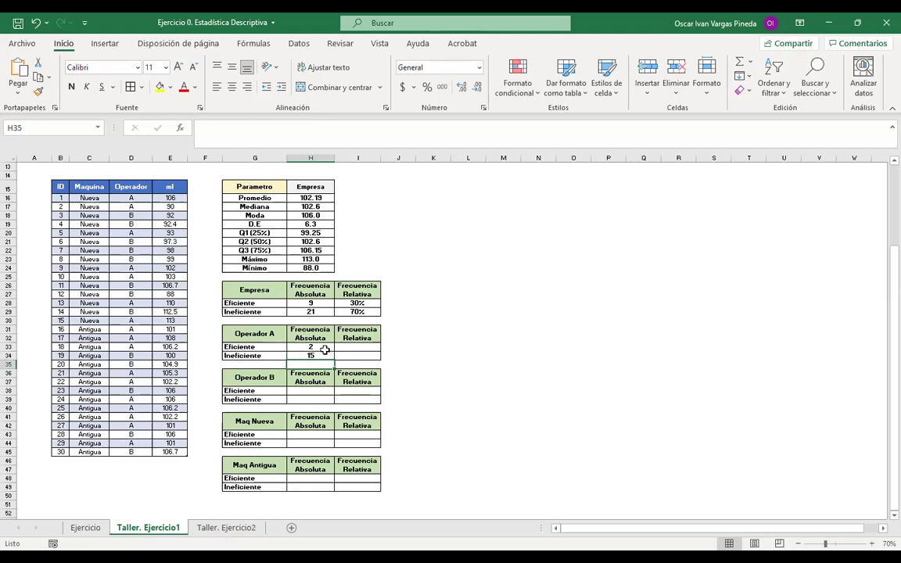
{"action": "left_click_drag", "start_coordinate": [322, 348], "coordinate": [320, 353]}
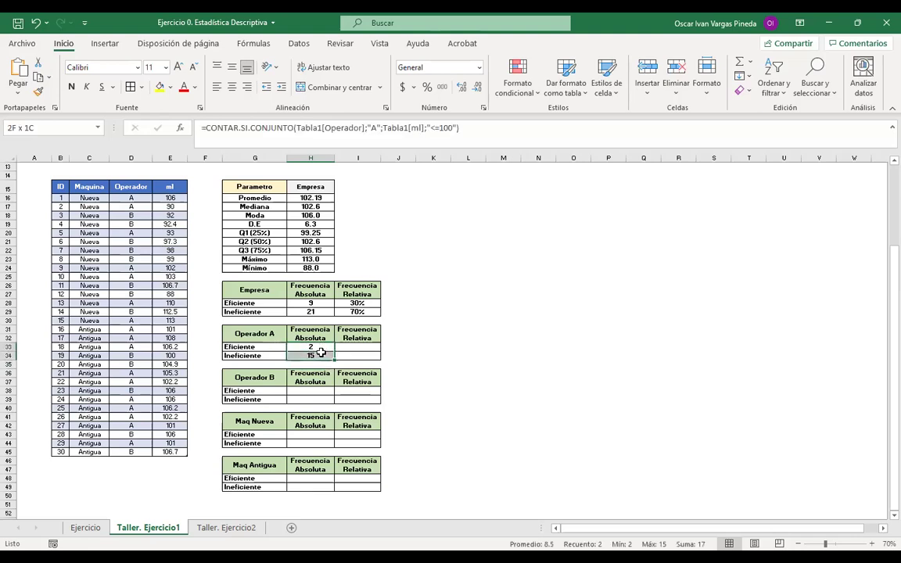
{"action": "left_click_drag", "start_coordinate": [114, 252], "coordinate": [117, 277]}
{"action": "left_click_drag", "start_coordinate": [137, 200], "coordinate": [142, 454]}
{"action": "left_click_drag", "start_coordinate": [373, 302], "coordinate": [373, 317]}
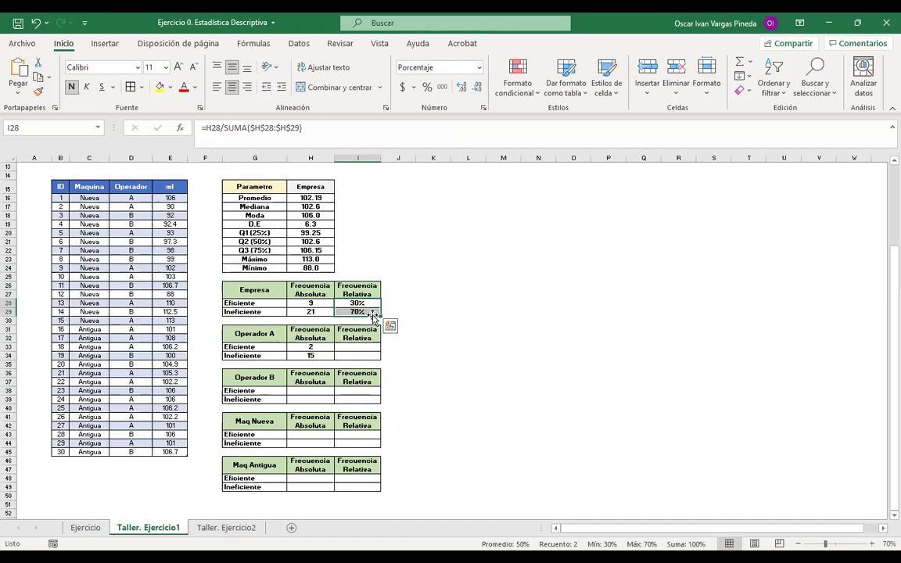
{"action": "key", "text": "ctrl+c"}
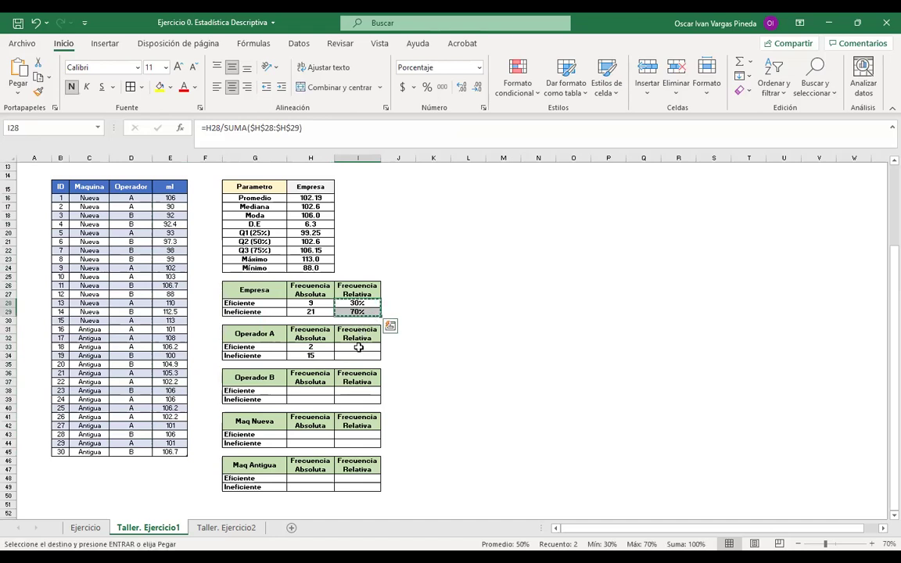
{"action": "left_click", "coordinate": [358, 346]}
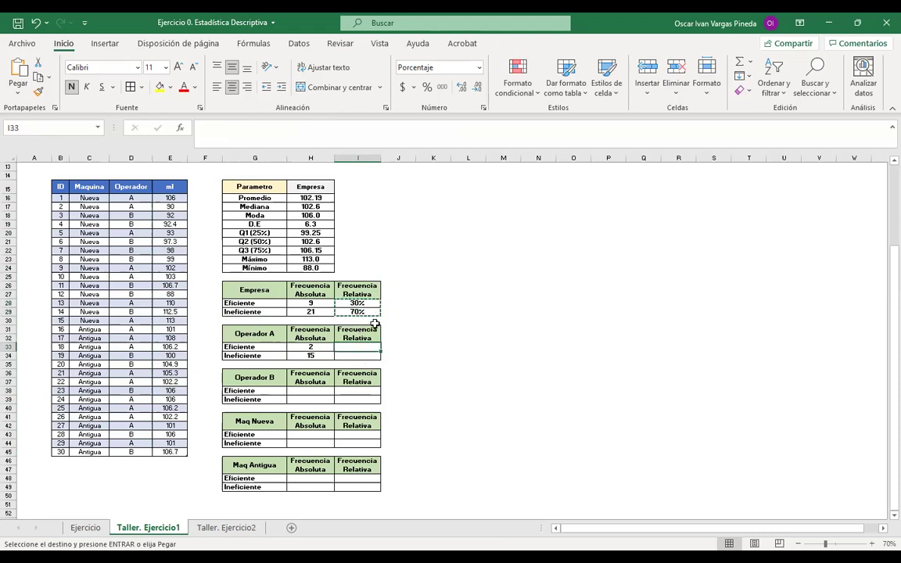
Step: Make the SUMA range relative in the I28 formula so it reads =H28/SUMA(H28:H29)
{"action": "left_click", "coordinate": [358, 303]}
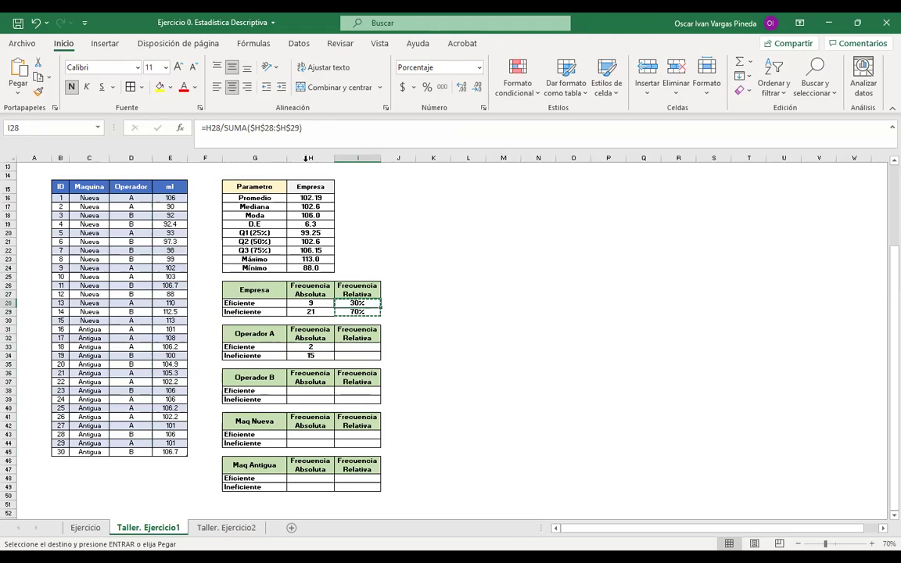
{"action": "left_click", "coordinate": [305, 135]}
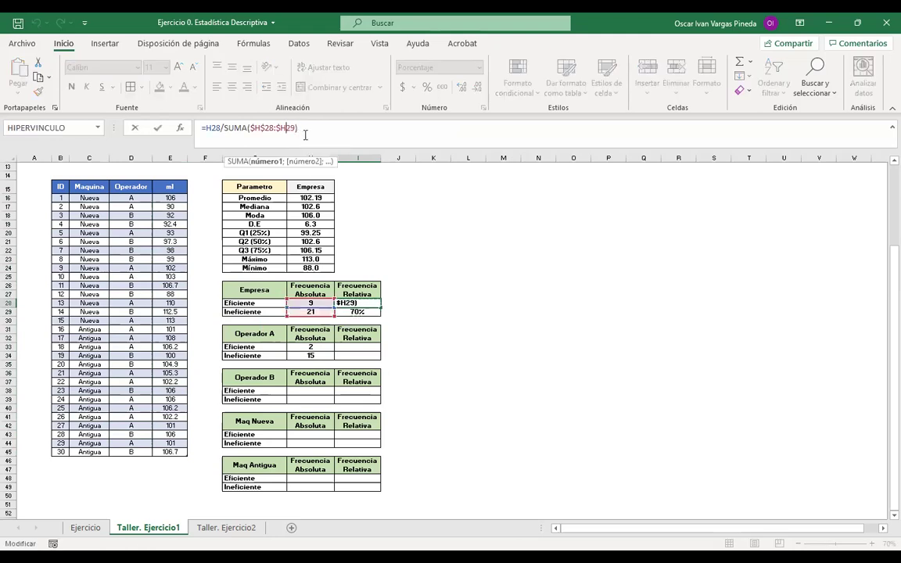
{"action": "key", "text": "BackSpace"}
{"action": "key", "text": "BackSpace"}
{"action": "key", "text": "BackSpace"}
{"action": "key", "text": "BackSpace"}
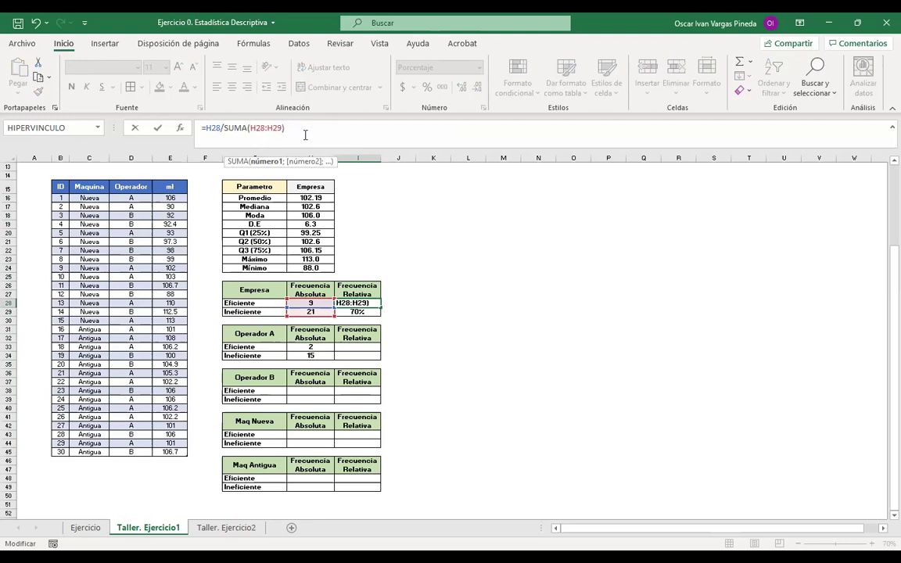
{"action": "key", "text": "Return"}
Step: Remove the absolute references from the I29 formula so it reads =H29/SUMA(H28:H29)
{"action": "left_click", "coordinate": [305, 135]}
{"action": "key", "text": "Left"}
{"action": "key", "text": "Left"}
{"action": "key", "text": "Left"}
{"action": "key", "text": "Left"}
{"action": "key", "text": "Left"}
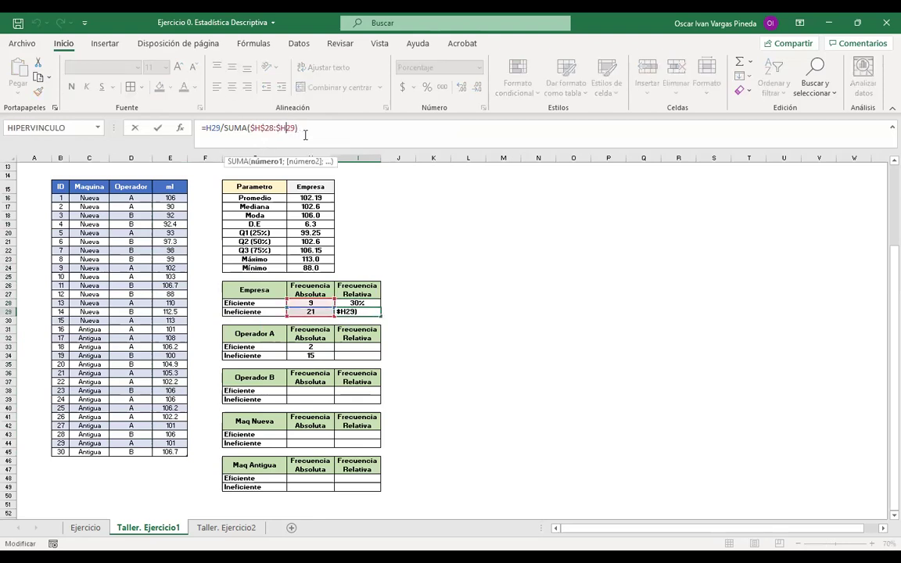
{"action": "key", "text": "BackSpace"}
{"action": "key", "text": "BackSpace"}
{"action": "key", "text": "BackSpace"}
{"action": "key", "text": "BackSpace"}
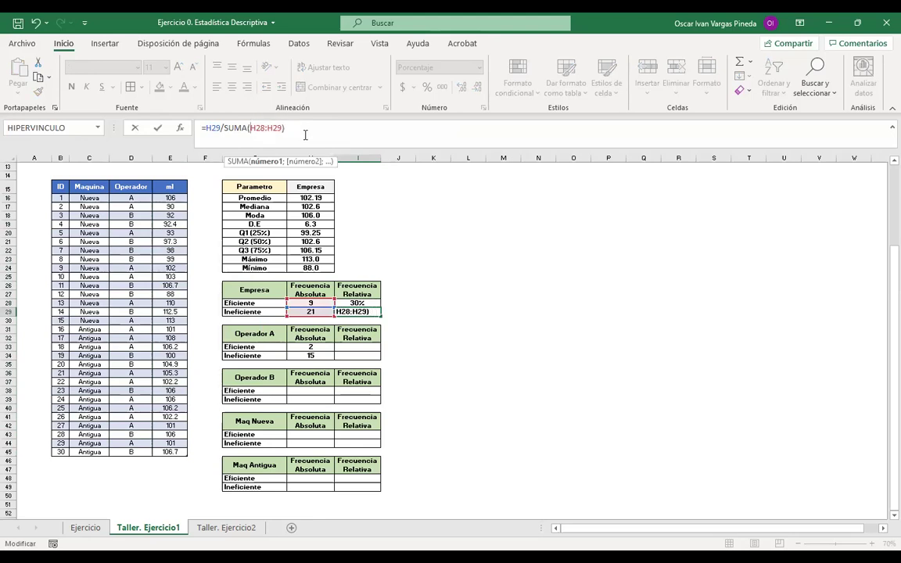
{"action": "key", "text": "Return"}
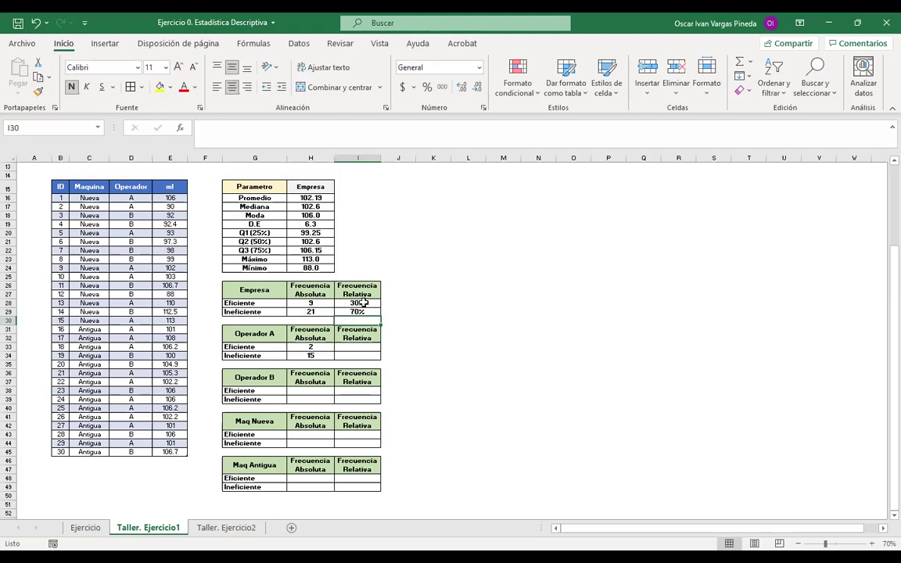
Step: Copy the relative frequency formulas I28:I29 into the Operador A, Operador B, Maq Nueva and Maq Antigua tables, starting at I33, I38, I43 and I48
{"action": "left_click_drag", "start_coordinate": [362, 303], "coordinate": [363, 312]}
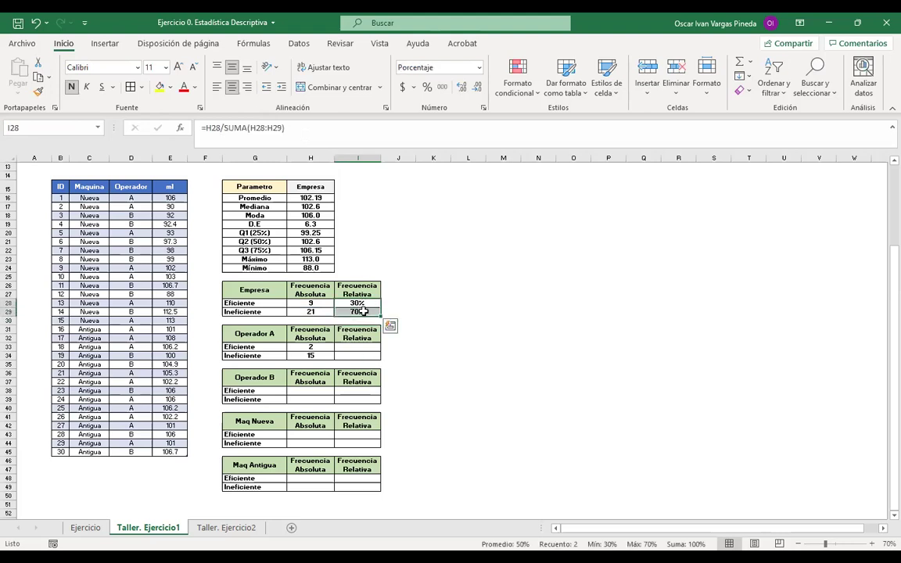
{"action": "key", "text": "ctrl+c"}
{"action": "left_click", "coordinate": [365, 349]}
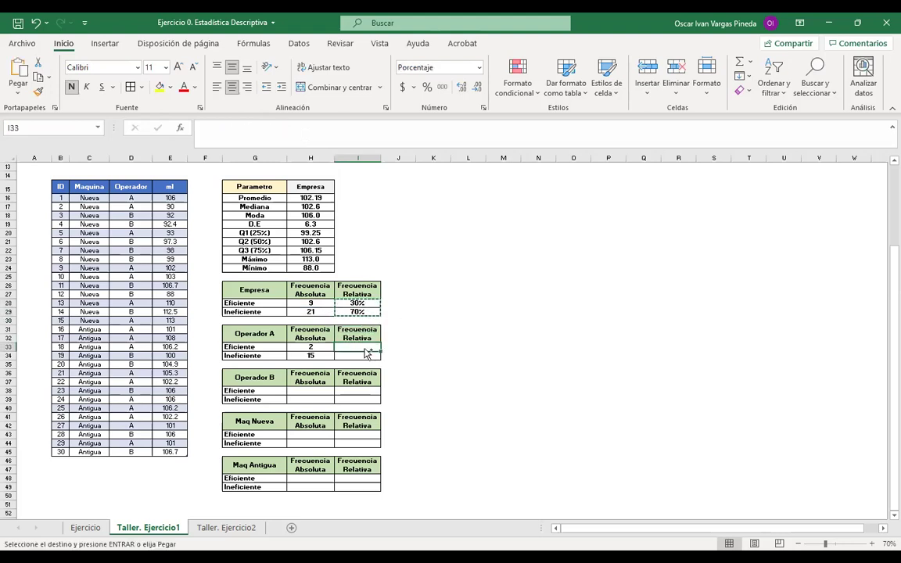
{"action": "key", "text": "ctrl+v"}
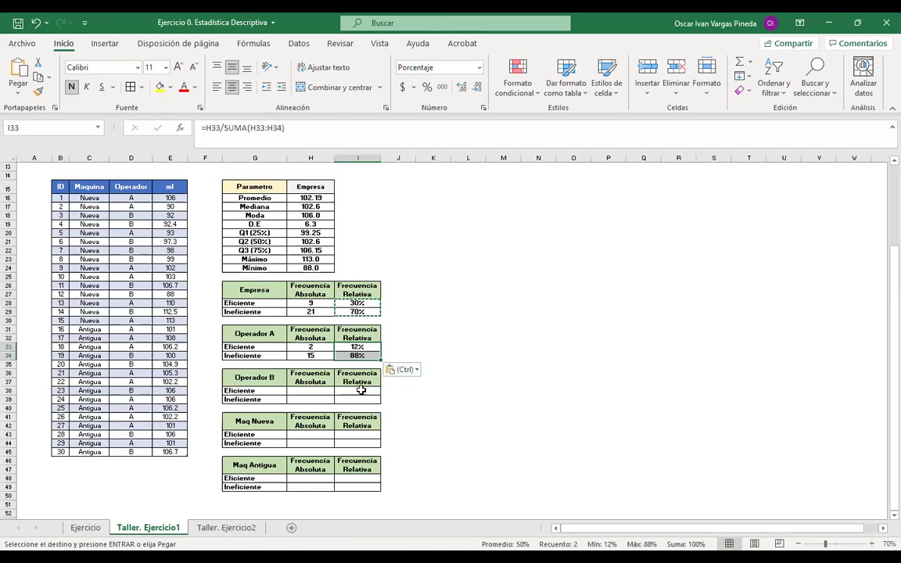
{"action": "left_click", "coordinate": [360, 391]}
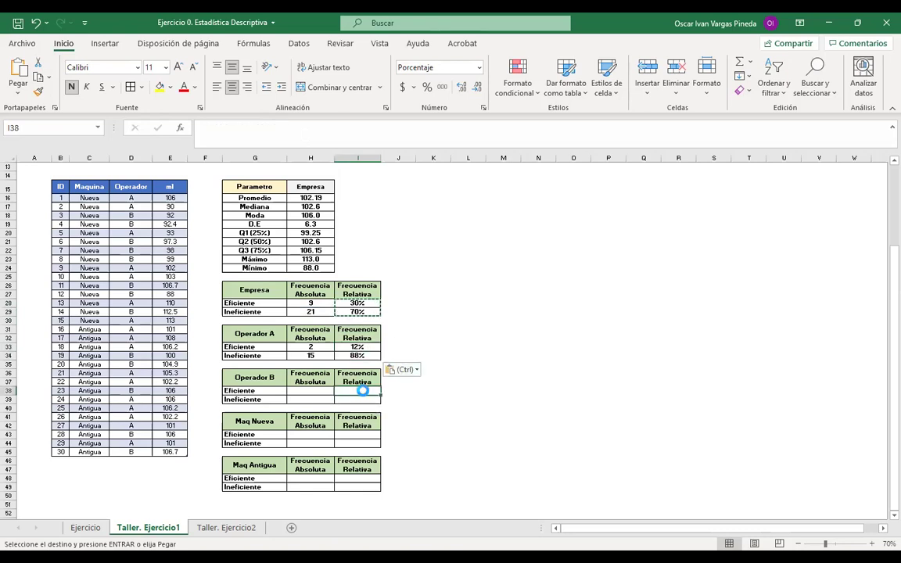
{"action": "key", "text": "ctrl+v"}
{"action": "left_click", "coordinate": [363, 435]}
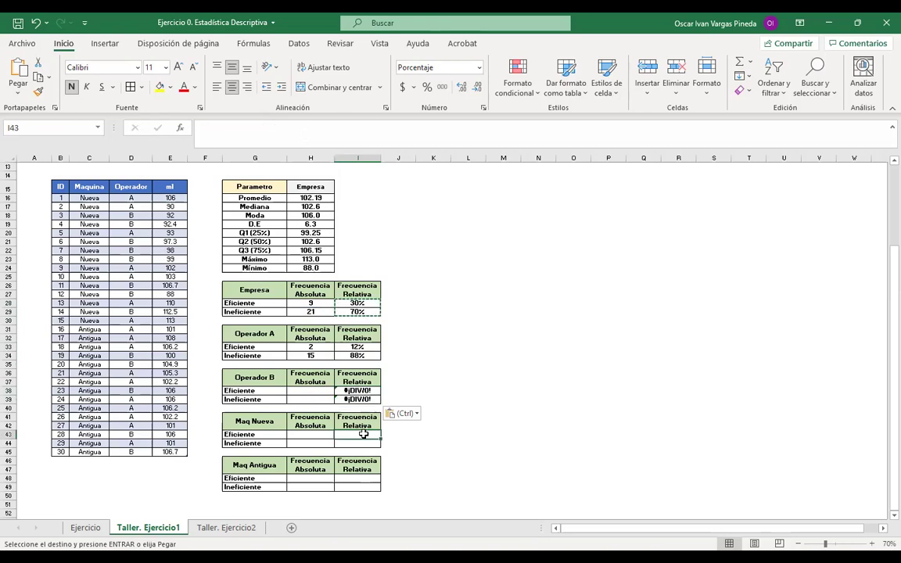
{"action": "key", "text": "ctrl+v"}
{"action": "left_click", "coordinate": [366, 478]}
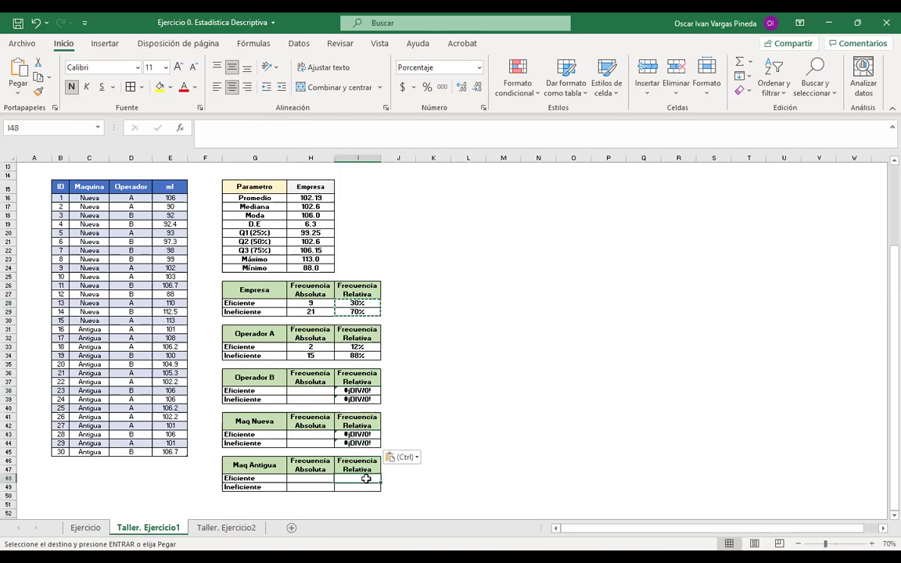
{"action": "key", "text": "ctrl+v"}
Step: Save the workbook
{"action": "left_click", "coordinate": [478, 348]}
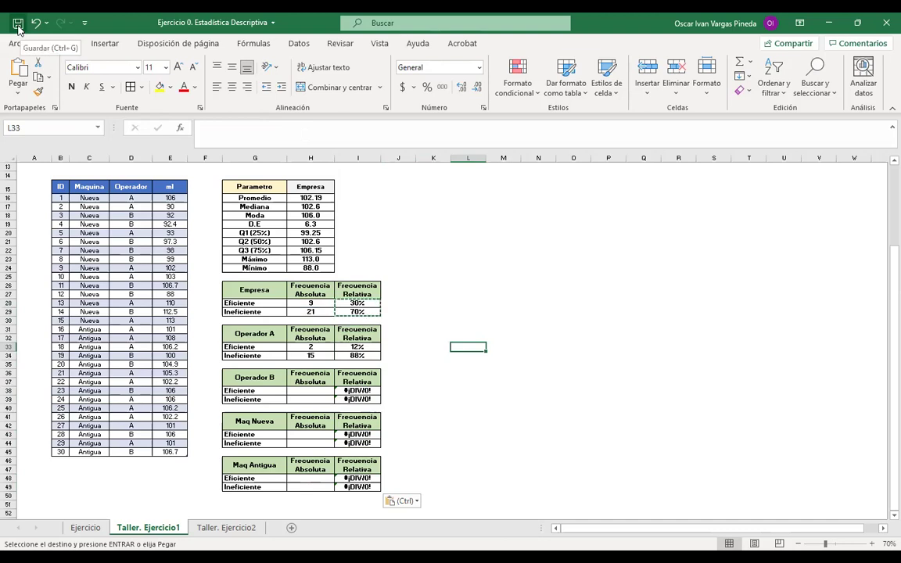
{"action": "left_click", "coordinate": [17, 24]}
{"action": "left_click", "coordinate": [504, 434]}
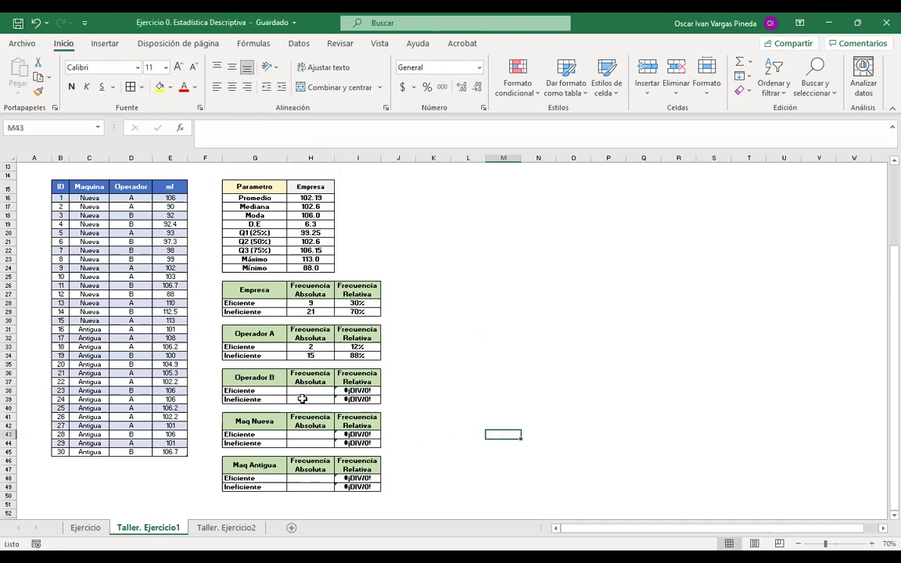
Step: Copy Operador A's absolute frequency formulas H33:H34 into the Operador B table at H38:H39
{"action": "left_click", "coordinate": [317, 347]}
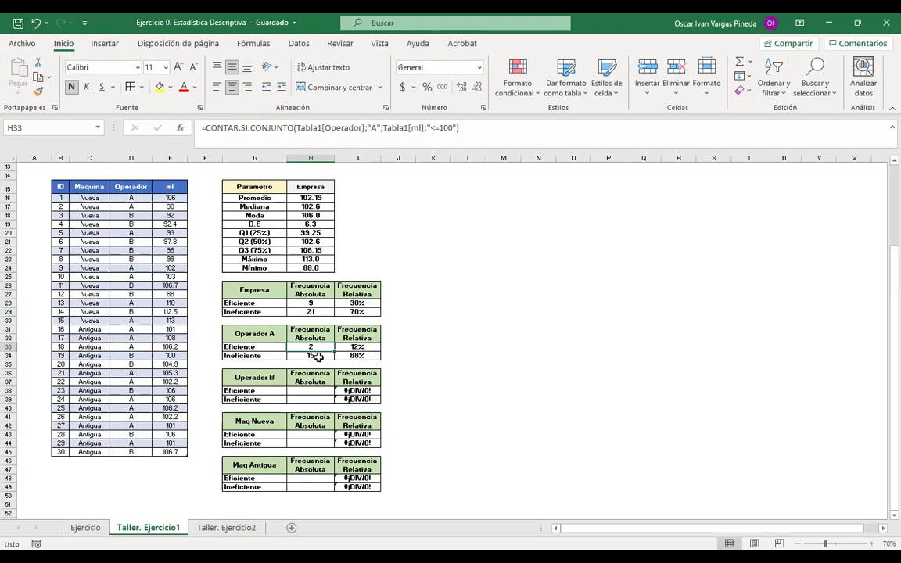
{"action": "left_click_drag", "start_coordinate": [317, 356], "coordinate": [315, 345]}
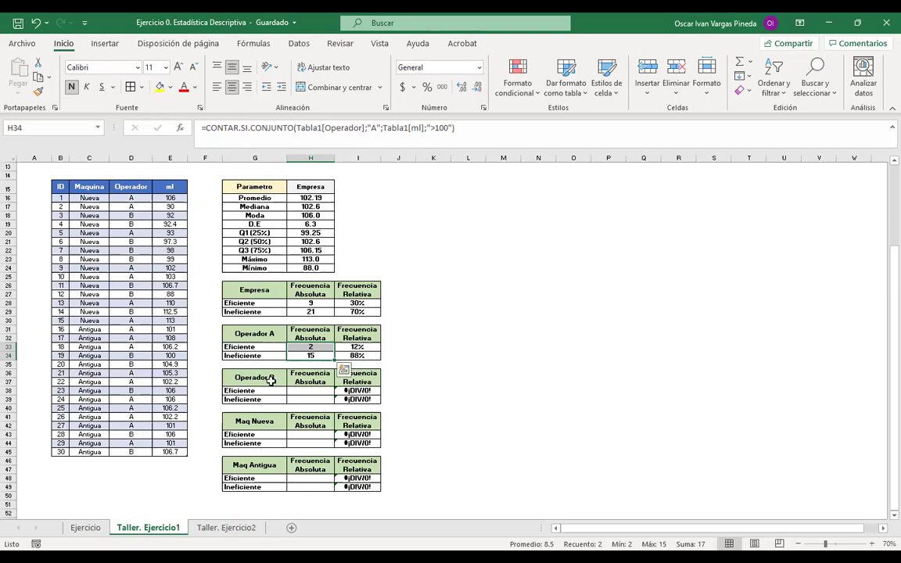
{"action": "left_click", "coordinate": [490, 329]}
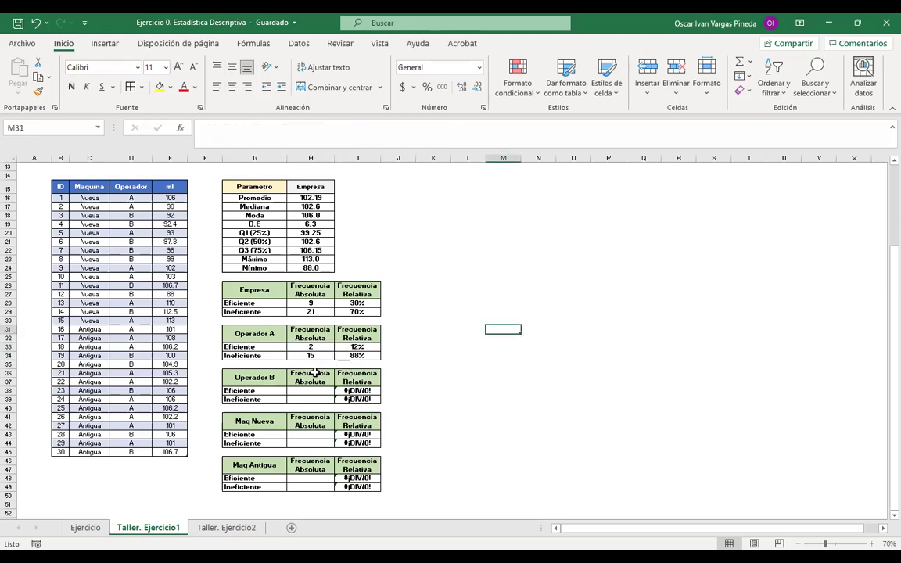
{"action": "left_click_drag", "start_coordinate": [311, 355], "coordinate": [315, 347]}
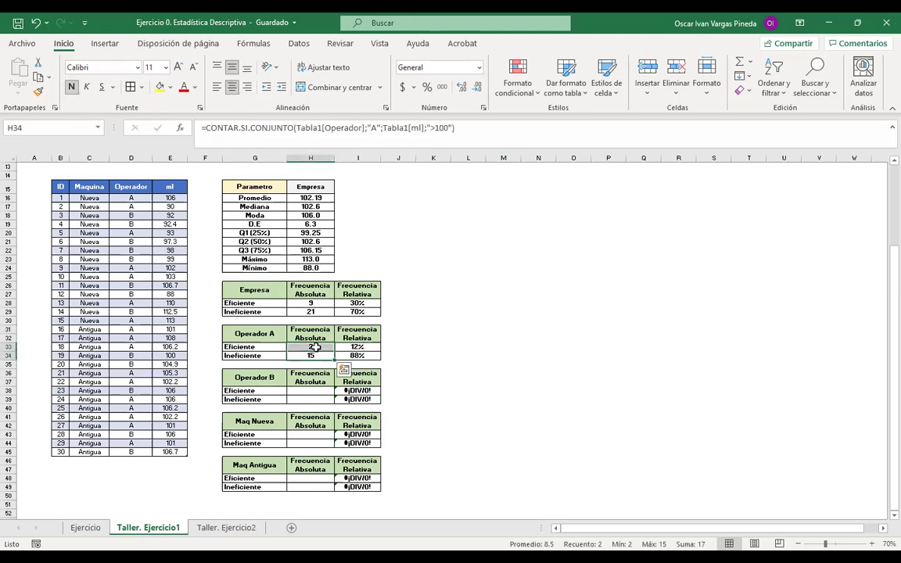
{"action": "key", "text": "ctrl+c"}
{"action": "left_click", "coordinate": [317, 389]}
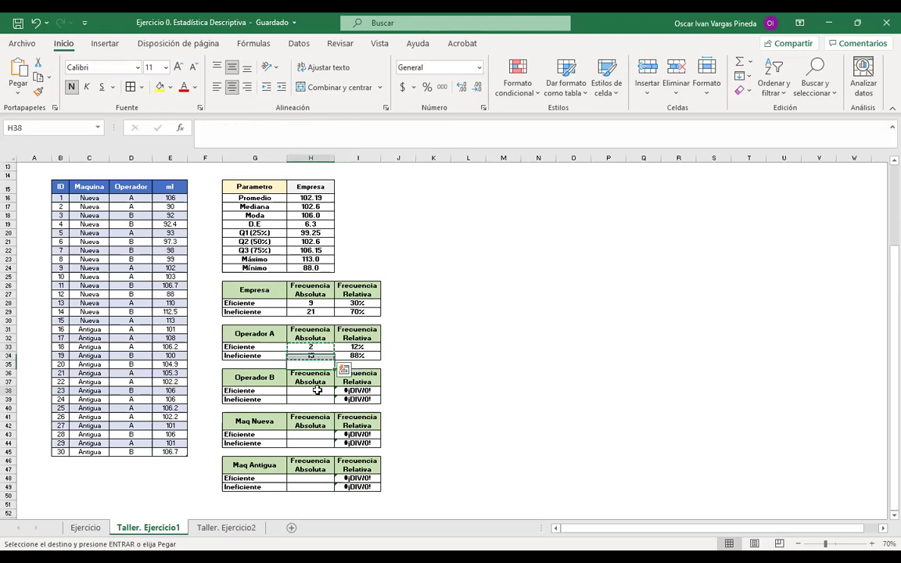
{"action": "key", "text": "ctrl+v"}
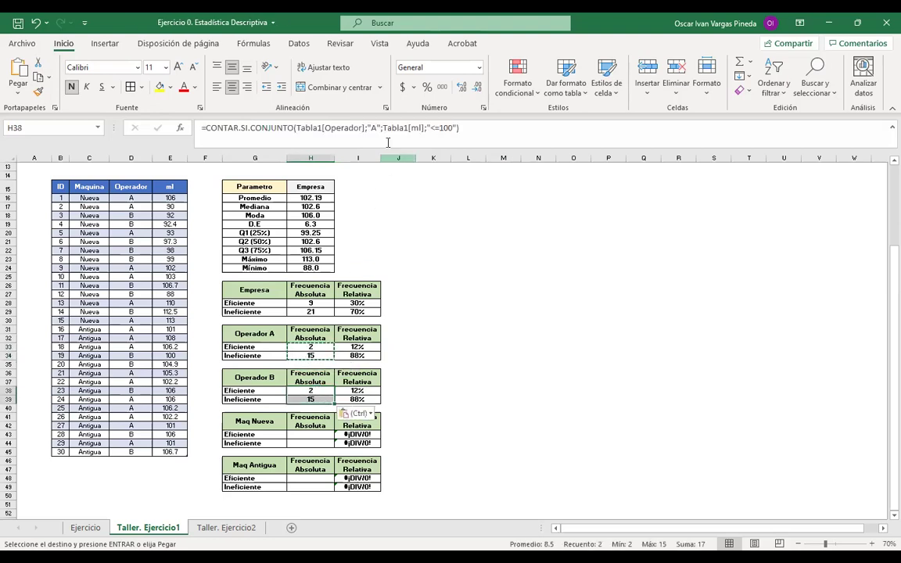
Step: Change the Operador criterion in the H38 formula to "B" to count Operador B's efficient cases
{"action": "left_click", "coordinate": [467, 416]}
{"action": "left_click", "coordinate": [321, 392]}
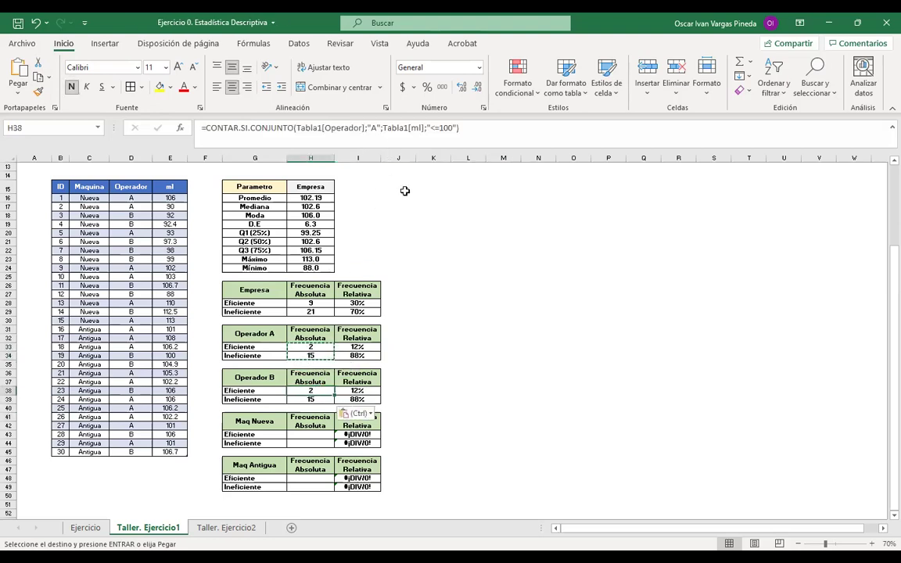
{"action": "left_click", "coordinate": [366, 128]}
{"action": "key", "text": "BackSpace"}
{"action": "type", "text": "B"}
{"action": "double_click", "coordinate": [373, 128]}
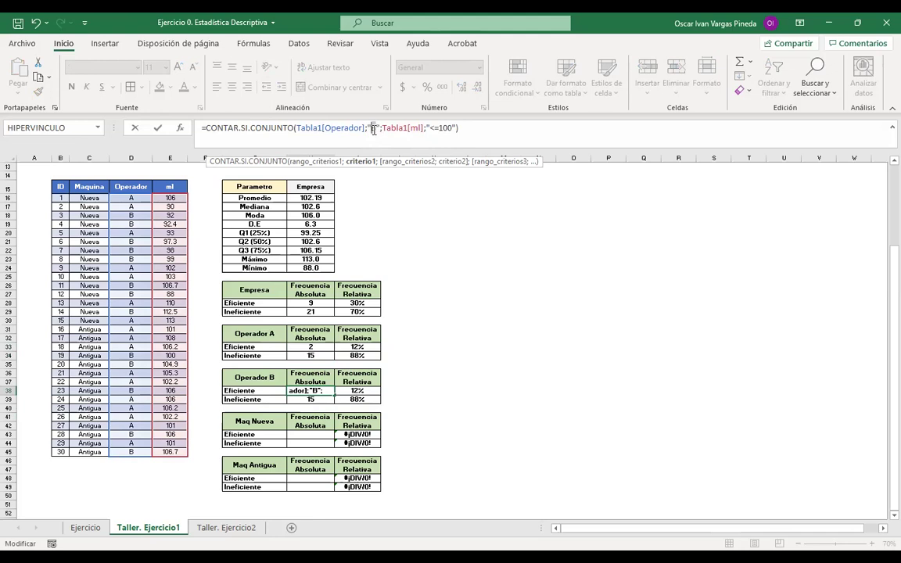
{"action": "left_click", "coordinate": [377, 130]}
{"action": "key", "text": "Return"}
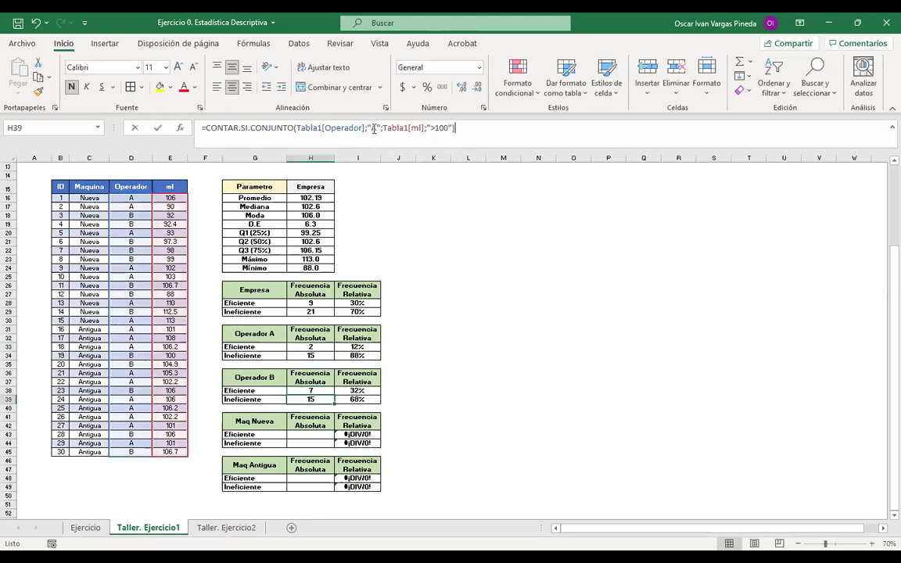
Step: Change the Operador criterion in the H39 formula to "B" to count Operador B's inefficient cases
{"action": "double_click", "coordinate": [380, 130]}
{"action": "key", "text": "BackSpace"}
{"action": "type", "text": "B"}
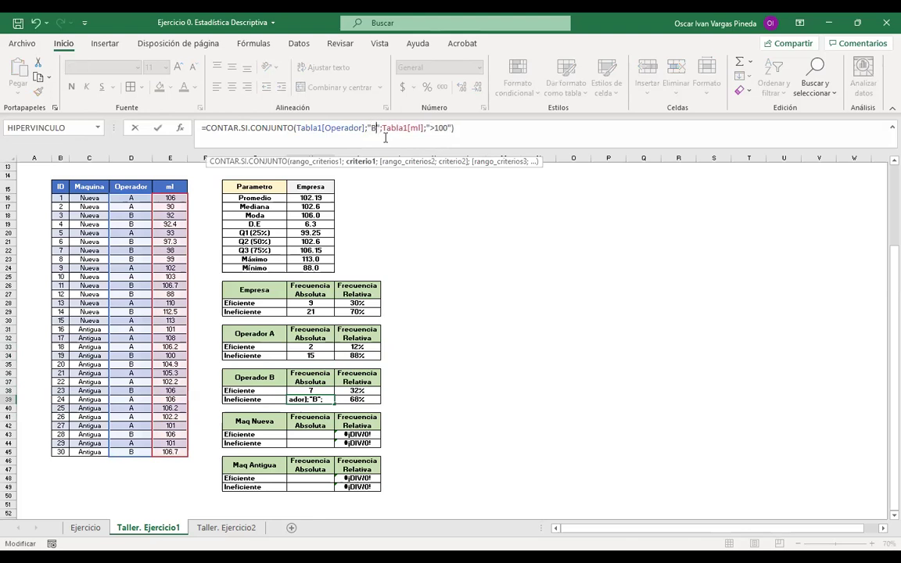
{"action": "key", "text": "Return"}
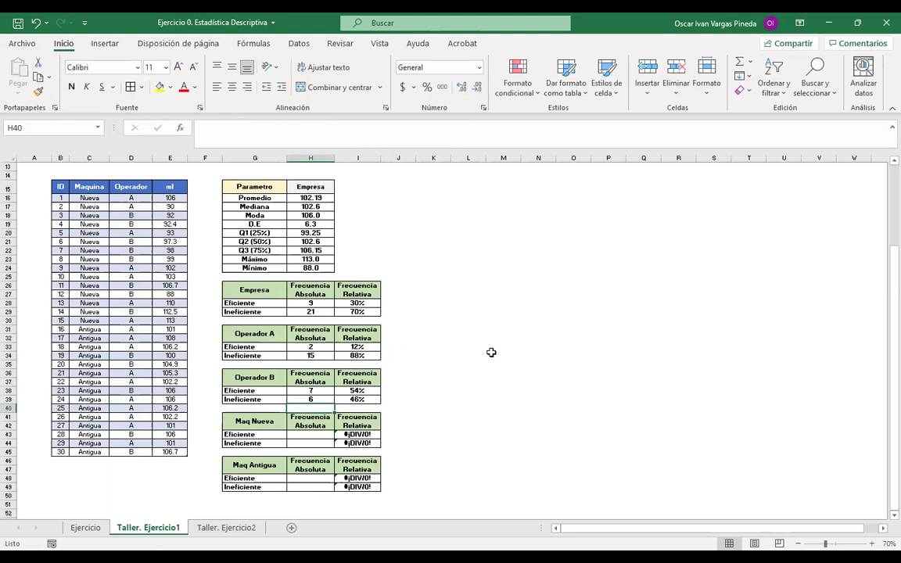
Step: Review the absolute frequencies of Operador A and Operador B and the empty count cells of both machine tables
{"action": "left_click_drag", "start_coordinate": [312, 356], "coordinate": [313, 348]}
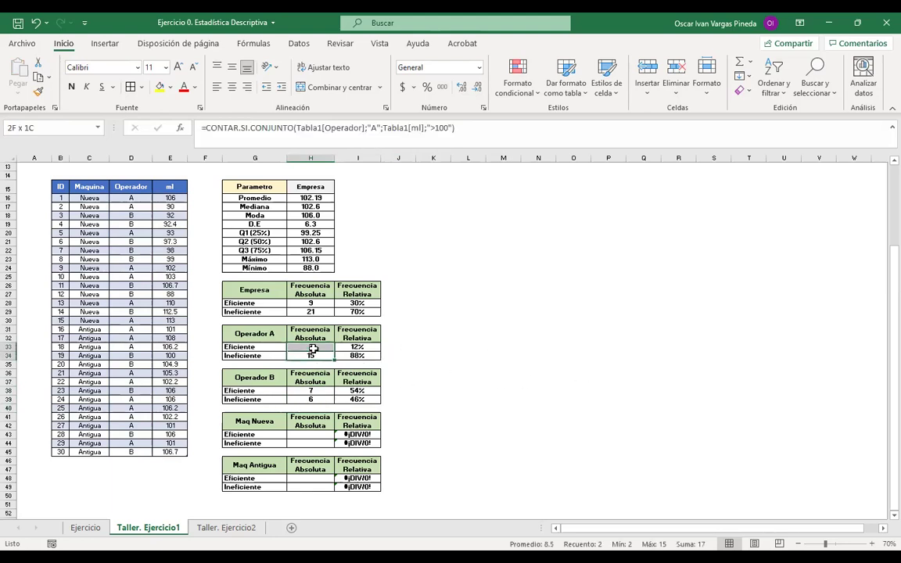
{"action": "left_click_drag", "start_coordinate": [311, 399], "coordinate": [317, 390]}
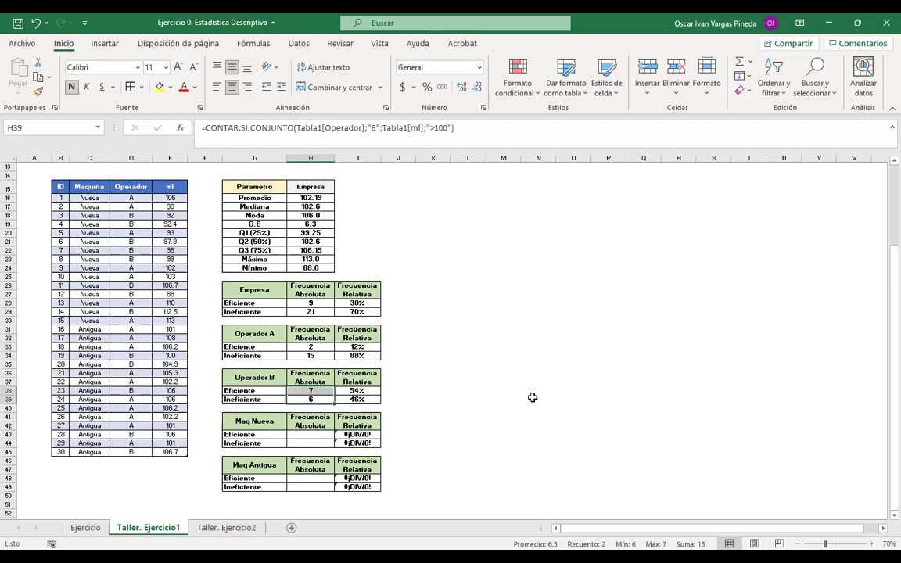
{"action": "left_click", "coordinate": [461, 363]}
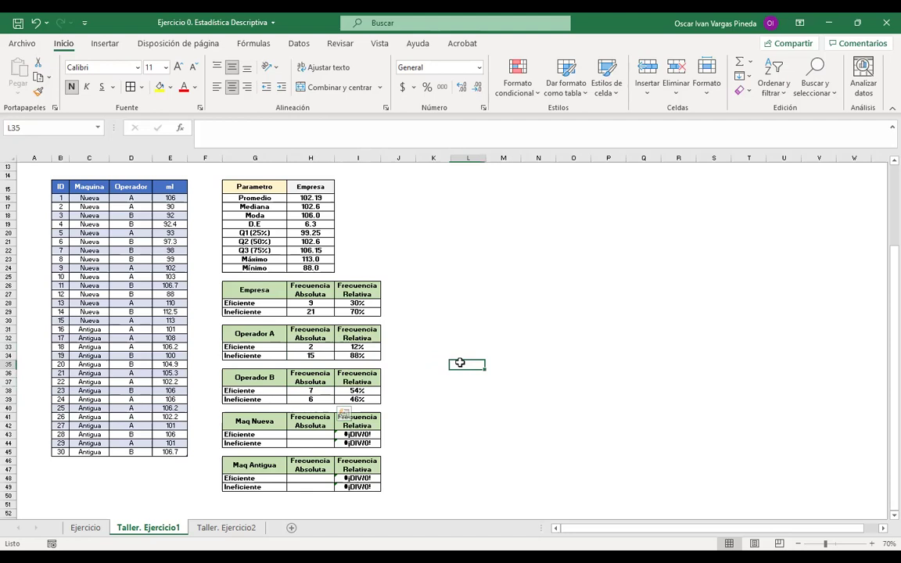
{"action": "left_click", "coordinate": [468, 453]}
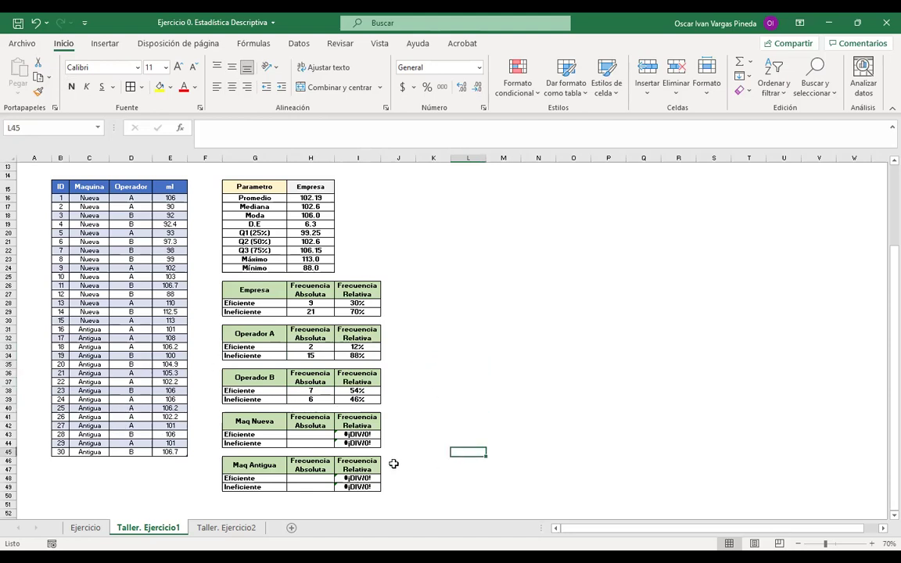
{"action": "left_click", "coordinate": [315, 434]}
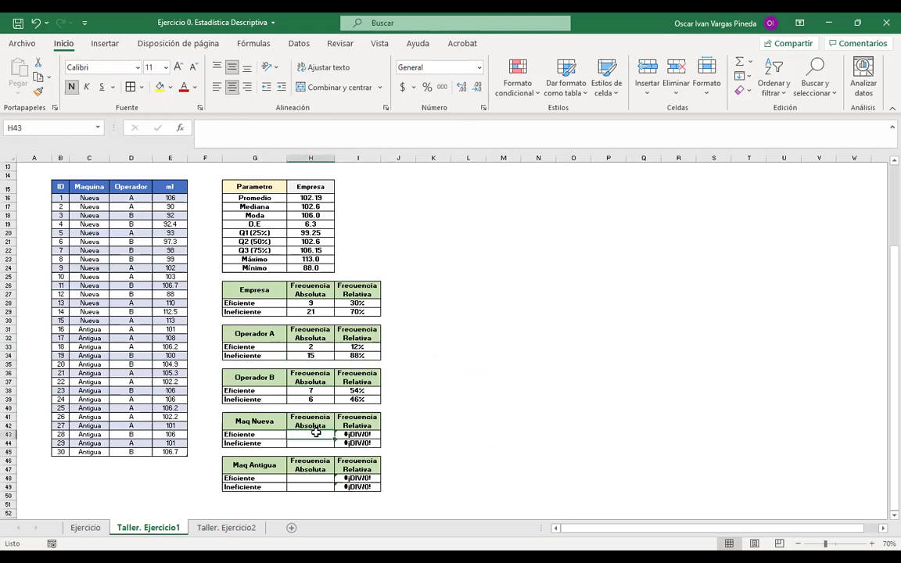
{"action": "left_click", "coordinate": [319, 479]}
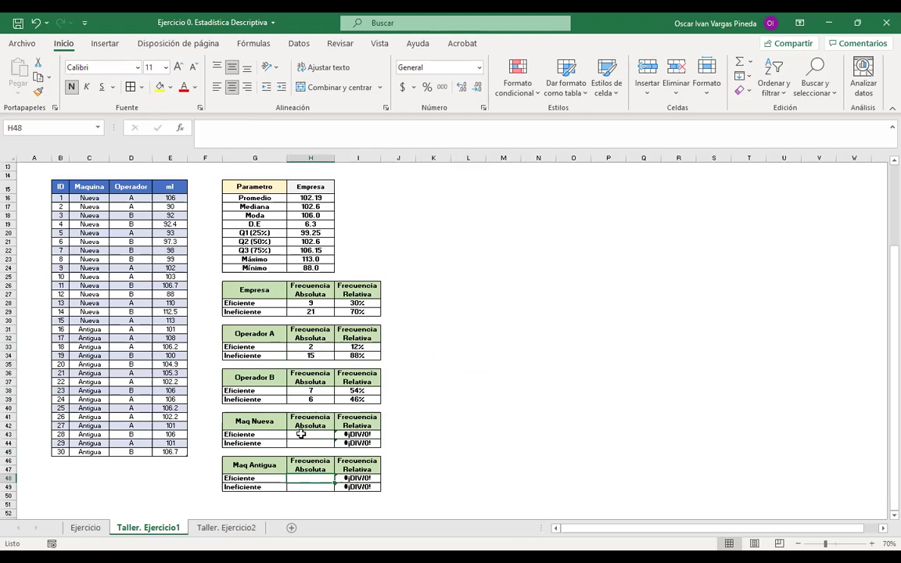
Step: Copy Operador B's absolute frequency formulas H38:H39 into the Maq Nueva table at H43:H44
{"action": "left_click", "coordinate": [314, 388]}
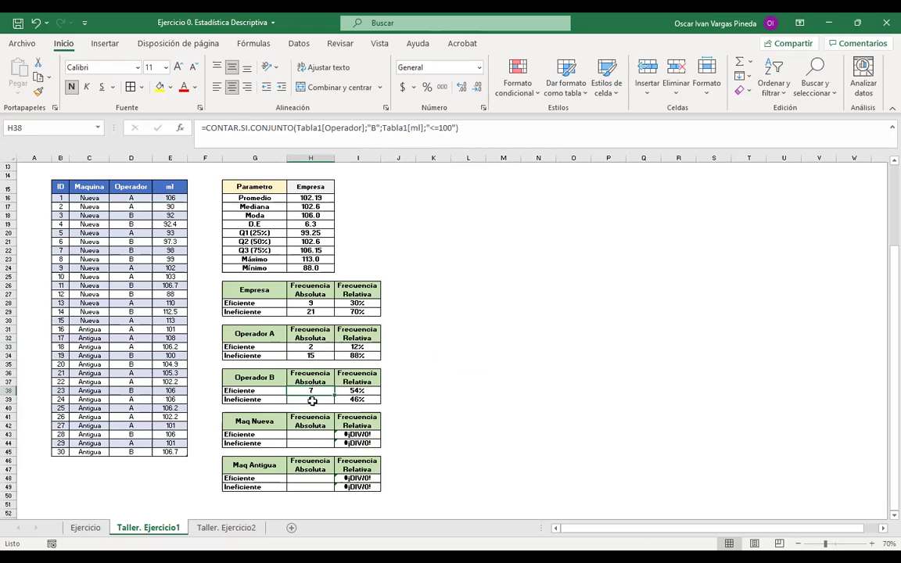
{"action": "left_click", "coordinate": [312, 399]}
{"action": "left_click_drag", "start_coordinate": [312, 400], "coordinate": [312, 393]}
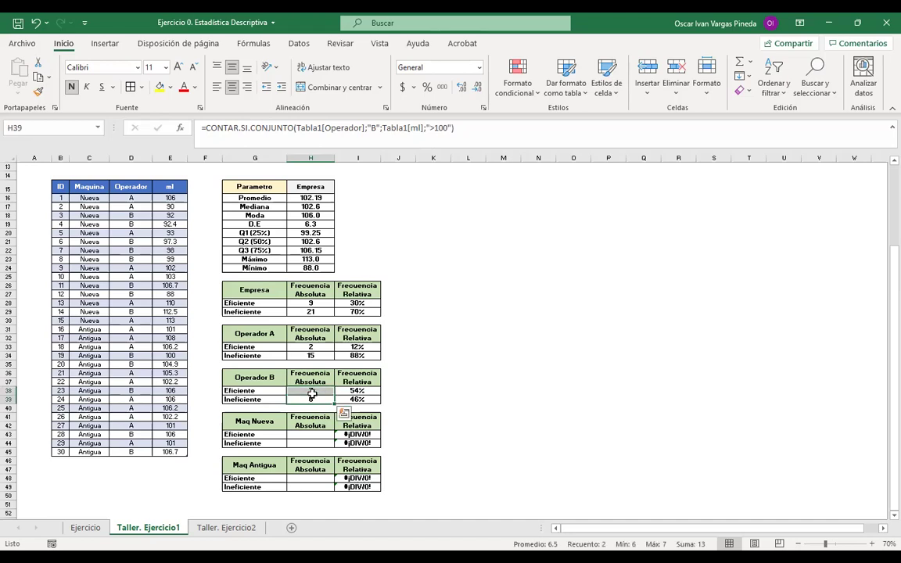
{"action": "key", "text": "ctrl+c"}
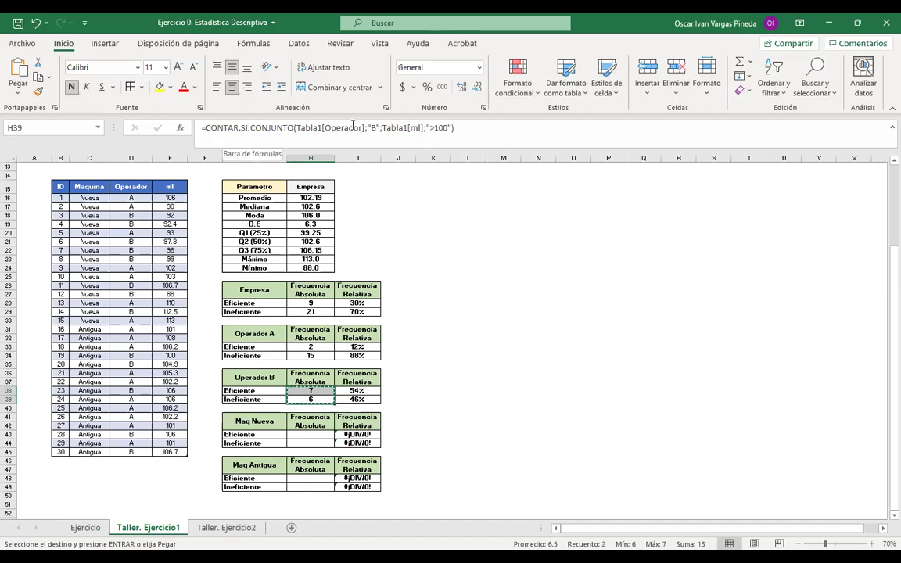
{"action": "left_click", "coordinate": [317, 435]}
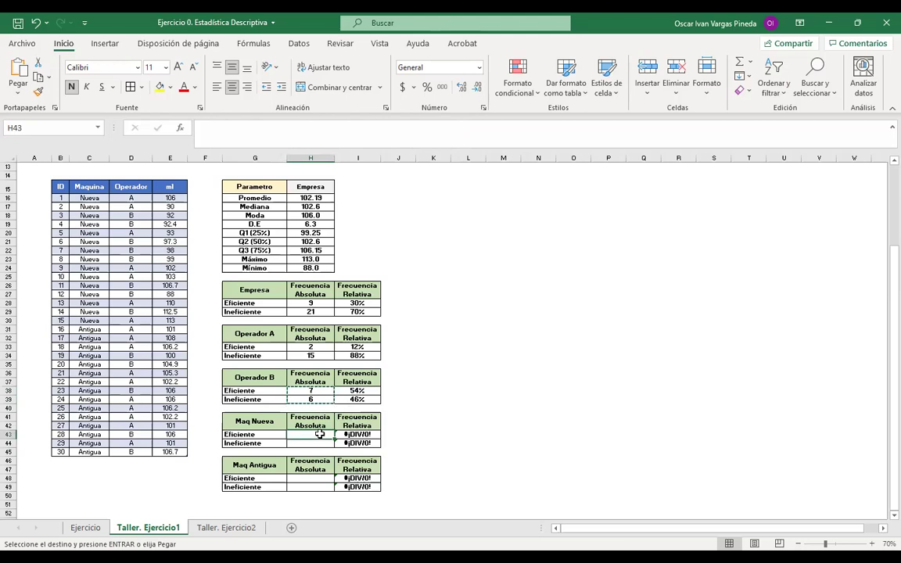
{"action": "key", "text": "ctrl+v"}
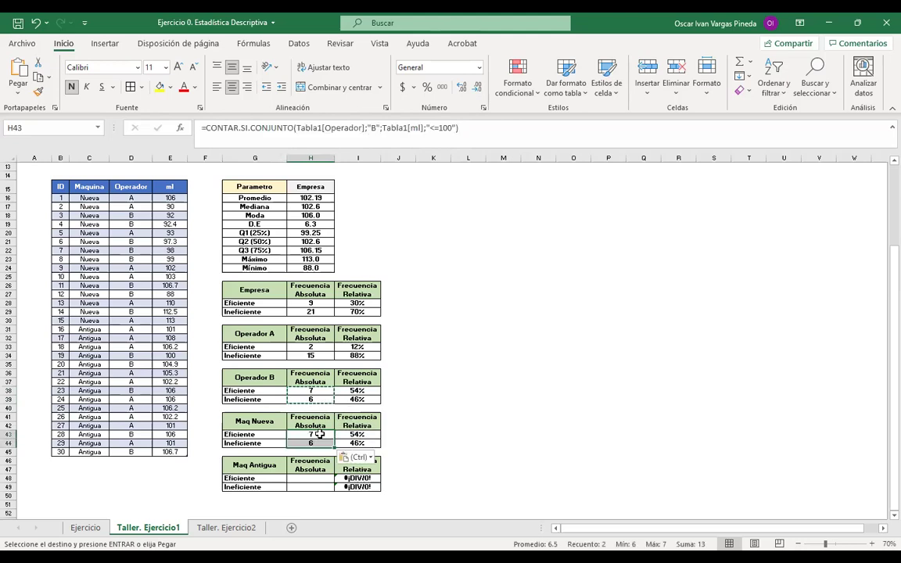
{"action": "left_click", "coordinate": [501, 427]}
Step: Change the first criteria range in the H43 formula to the Maquina column, Tabla1[Maquina]
{"action": "left_click", "coordinate": [316, 434]}
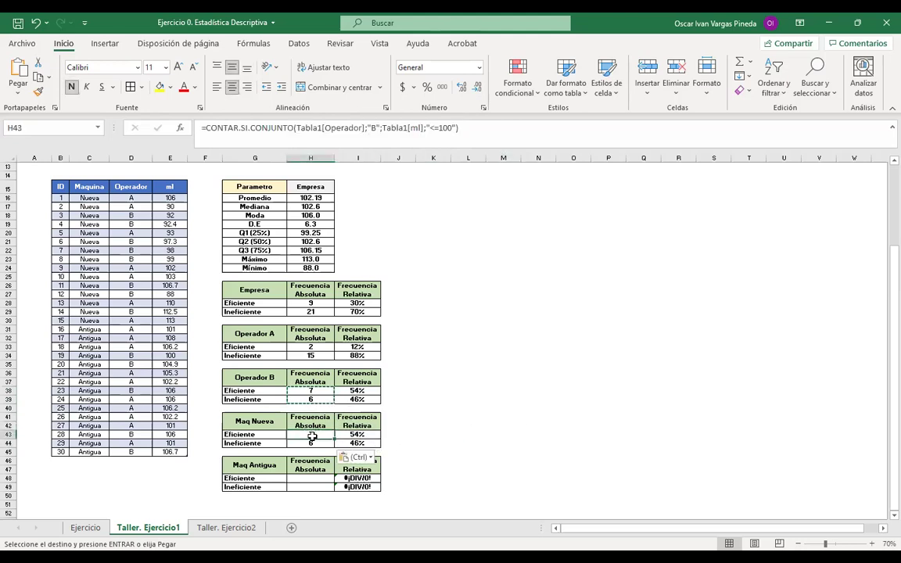
{"action": "left_click", "coordinate": [483, 128]}
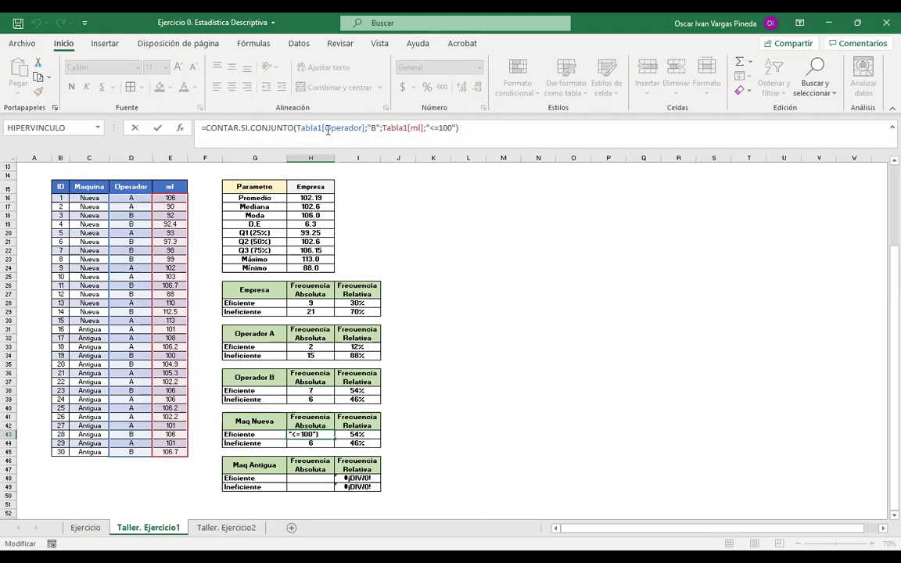
{"action": "left_click", "coordinate": [324, 127]}
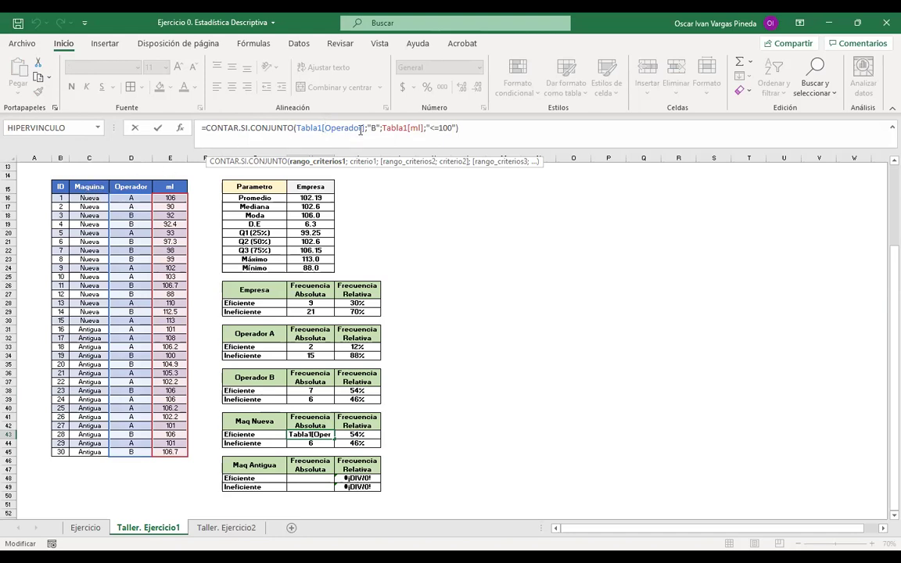
{"action": "double_click", "coordinate": [327, 128]}
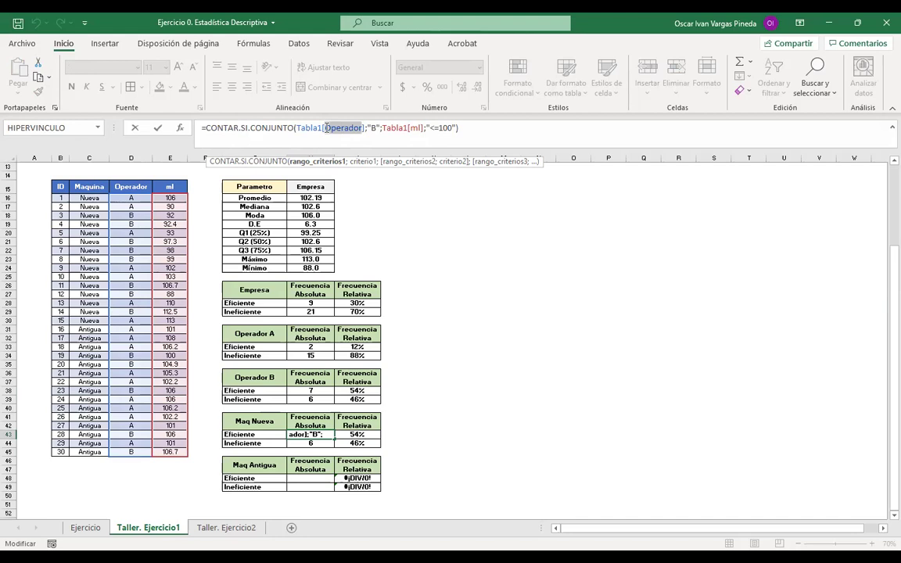
{"action": "type", "text": "mAQUIN"}
{"action": "key", "text": "BackSpace"}
{"action": "key", "text": "BackSpace"}
{"action": "key", "text": "BackSpace"}
{"action": "key", "text": "BackSpace"}
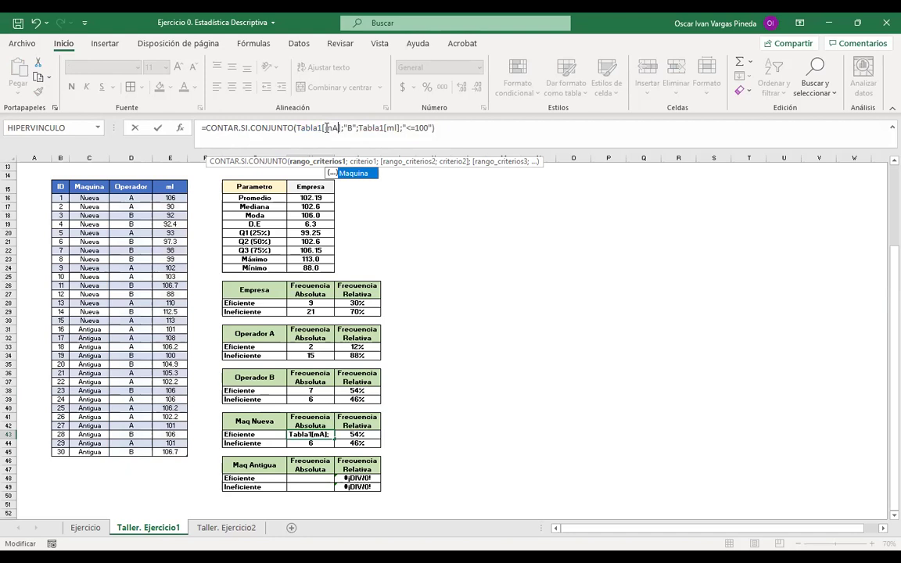
{"action": "key", "text": "BackSpace"}
{"action": "key", "text": "BackSpace"}
{"action": "type", "text": "Maqui"}
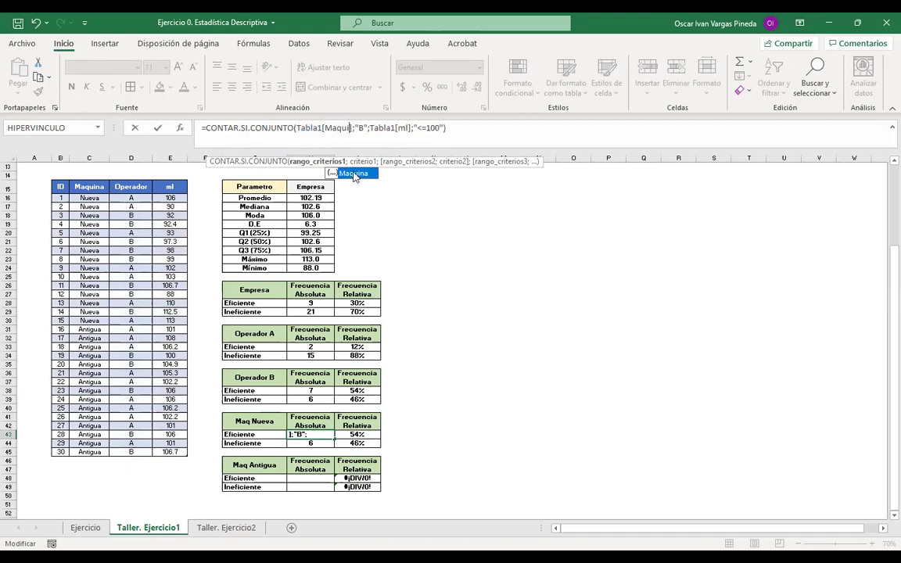
{"action": "double_click", "coordinate": [353, 174]}
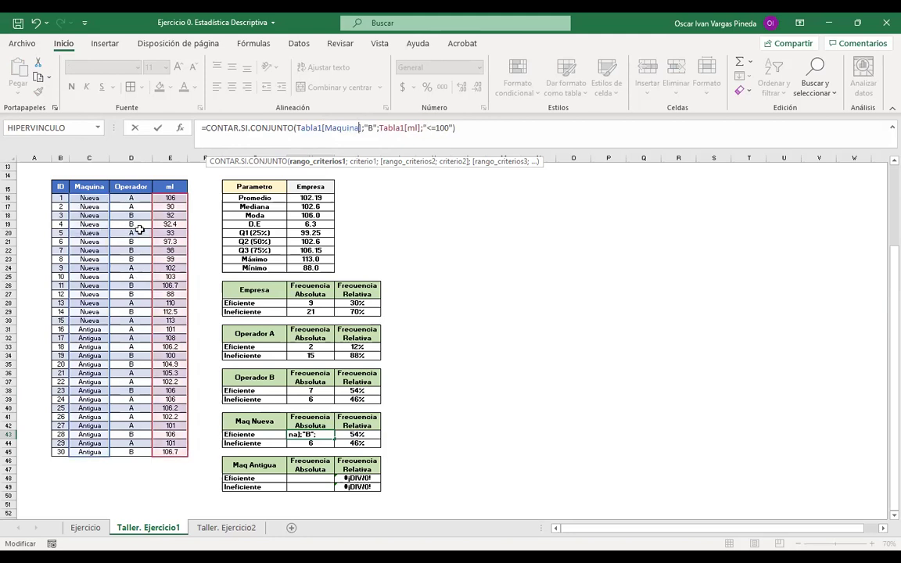
Step: Set the machine criterion in the H43 formula to "Nueva" to count Maq Nueva's efficient cases
{"action": "left_click", "coordinate": [374, 127]}
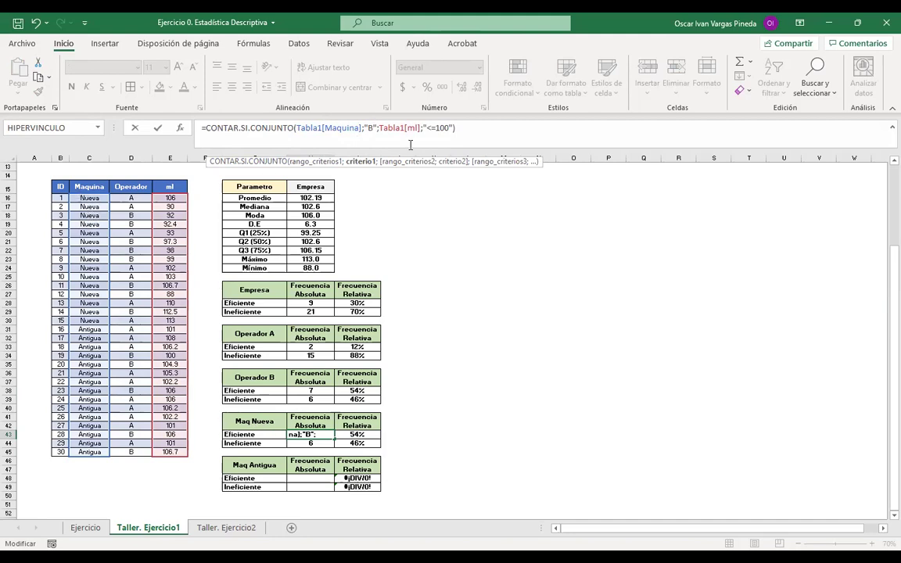
{"action": "key", "text": "BackSpace"}
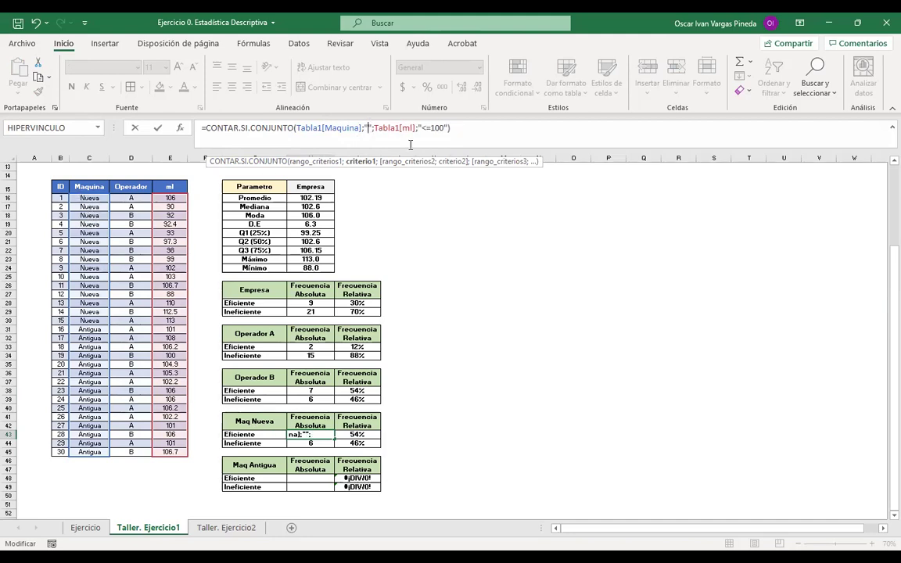
{"action": "type", "text": "Nueva"}
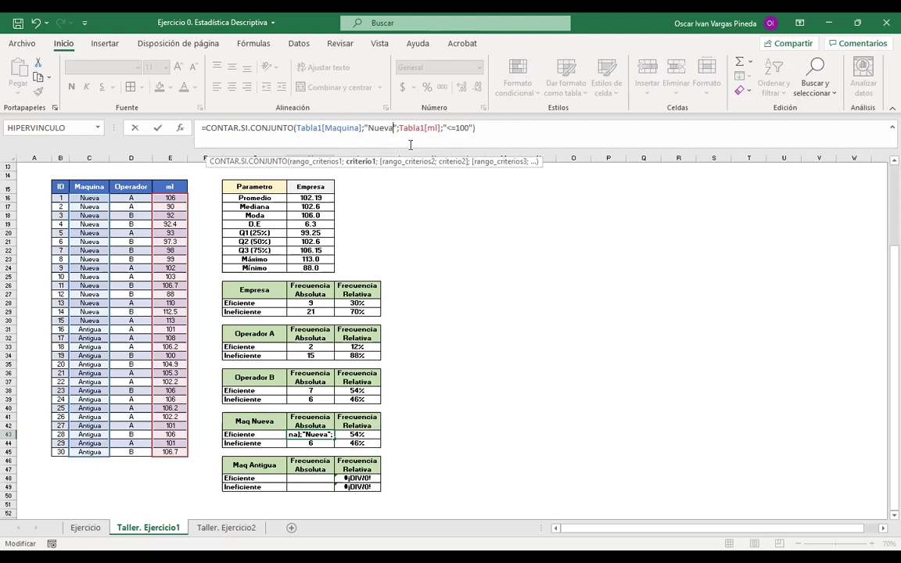
{"action": "key", "text": "Return"}
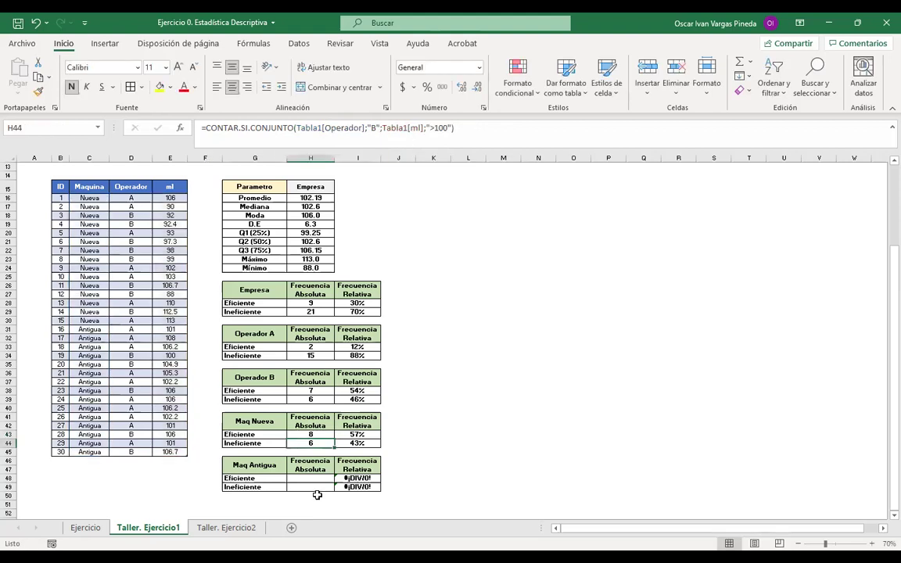
Step: Replace the Maq Nueva Ineficiente formula in H44 with a copy of the H43 formula text
{"action": "left_click", "coordinate": [311, 435]}
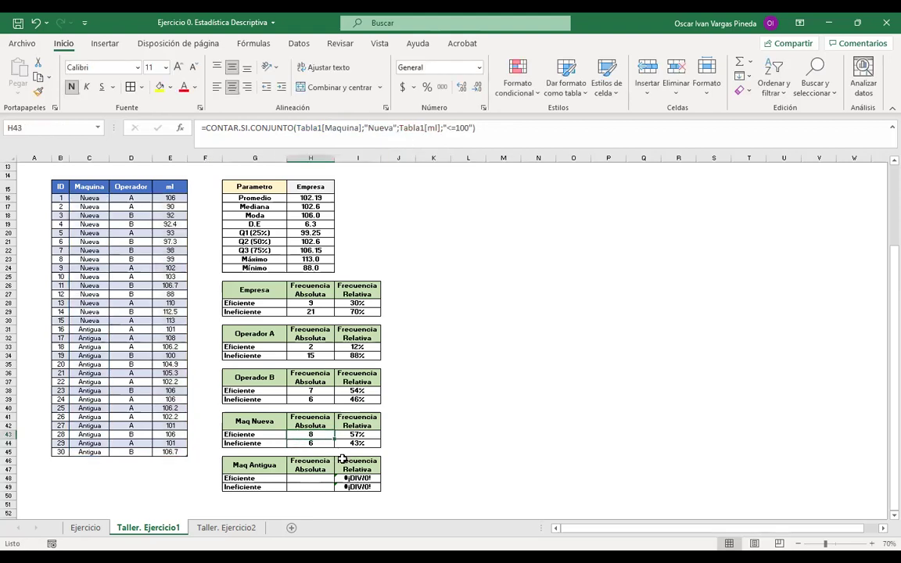
{"action": "double_click", "coordinate": [463, 128]}
{"action": "triple_click", "coordinate": [212, 119]}
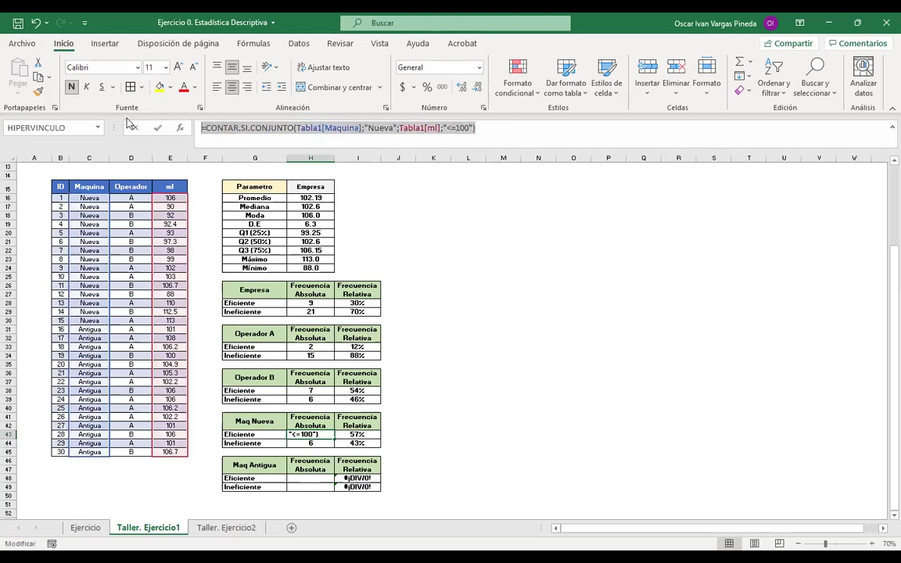
{"action": "key", "text": "ctrl+c"}
{"action": "key", "text": "Return"}
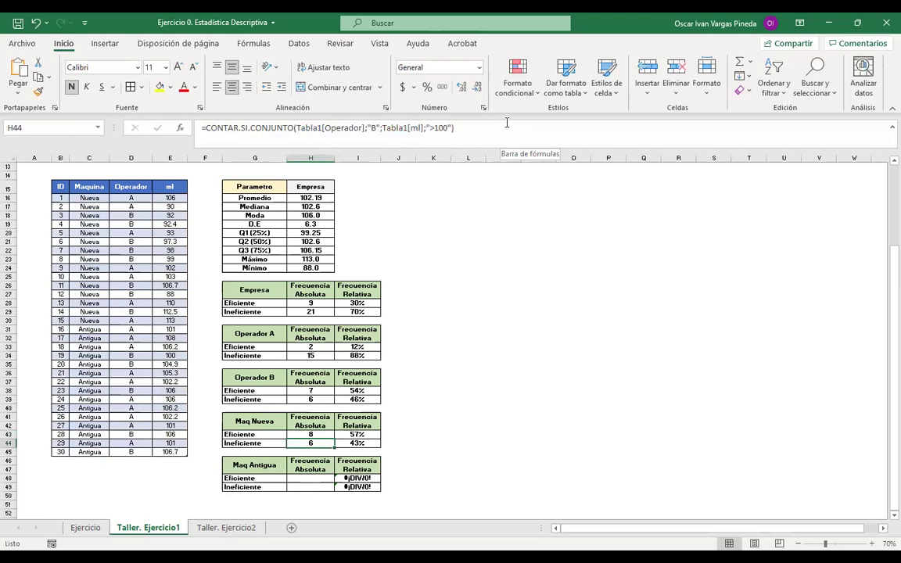
{"action": "triple_click", "coordinate": [457, 119]}
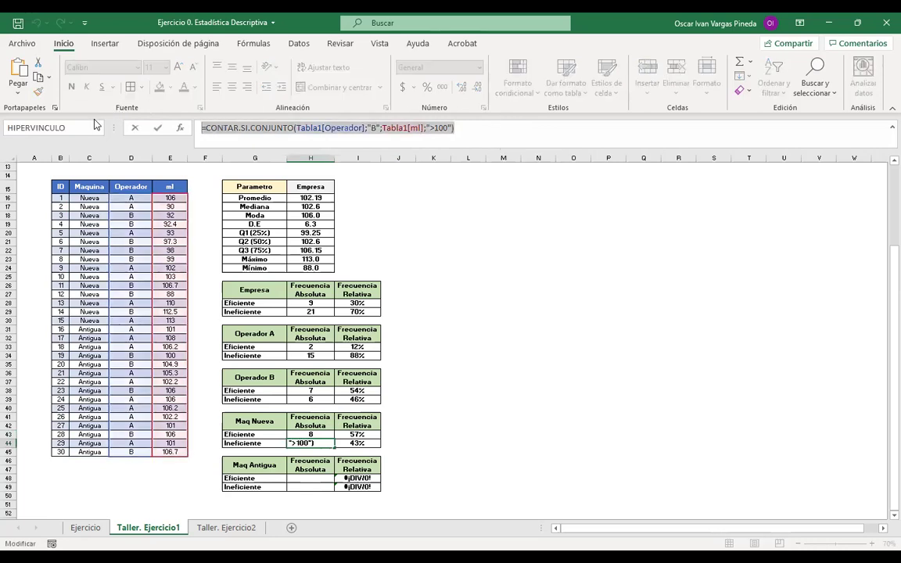
{"action": "key", "text": "ctrl+v"}
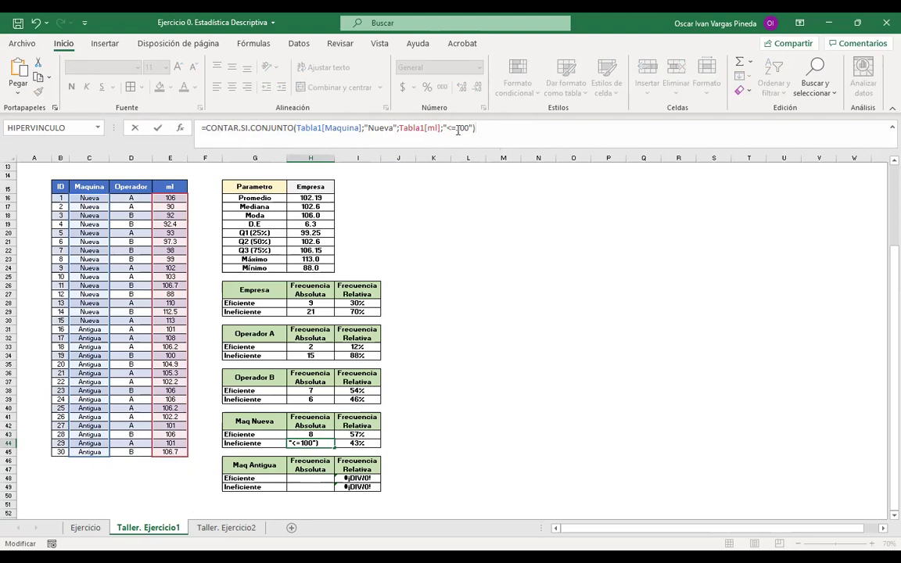
Step: Change the ml criterion in the H44 formula to ">100" and compare it with the H43 formula
{"action": "left_click_drag", "start_coordinate": [455, 130], "coordinate": [446, 130]}
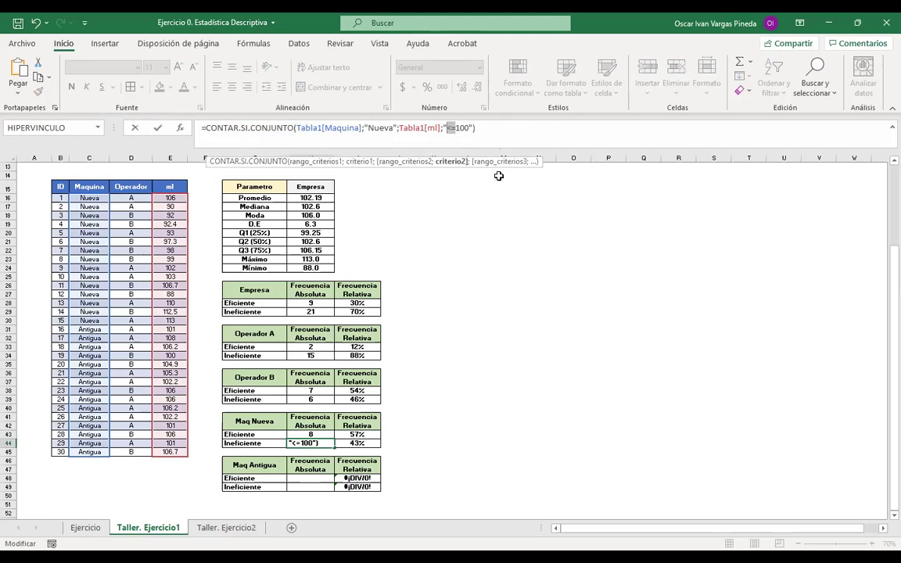
{"action": "type", "text": "<"}
{"action": "key", "text": "BackSpace"}
{"action": "type", "text": ">"}
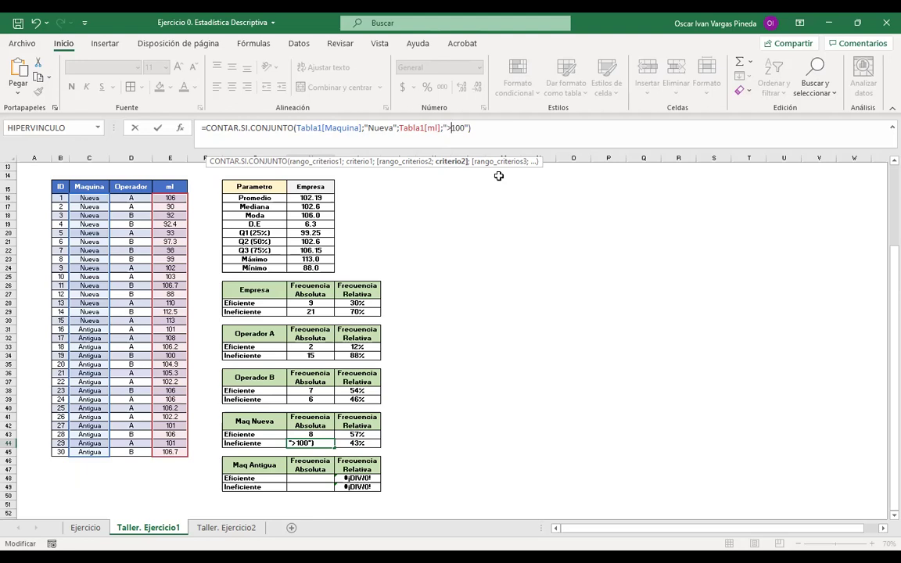
{"action": "key", "text": "Return"}
{"action": "key", "text": "Up"}
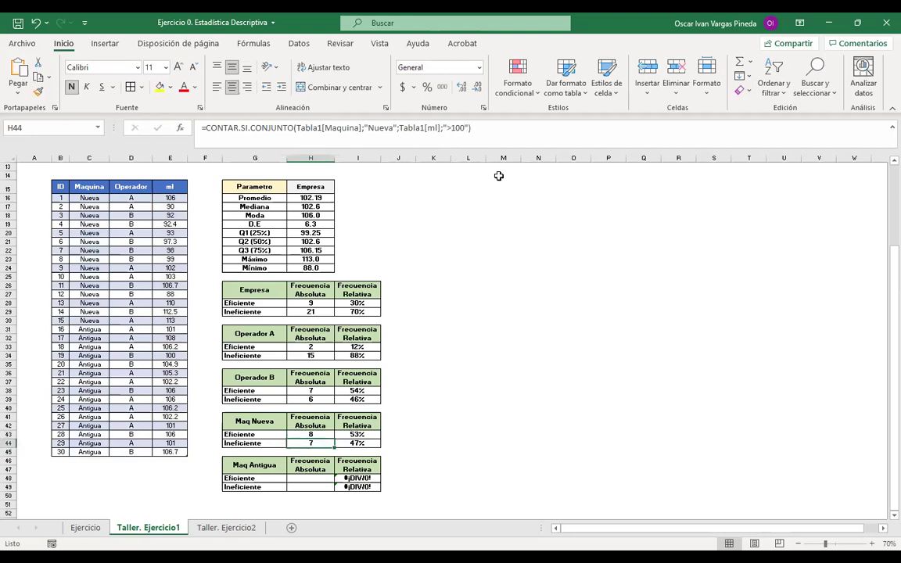
{"action": "key", "text": "Up"}
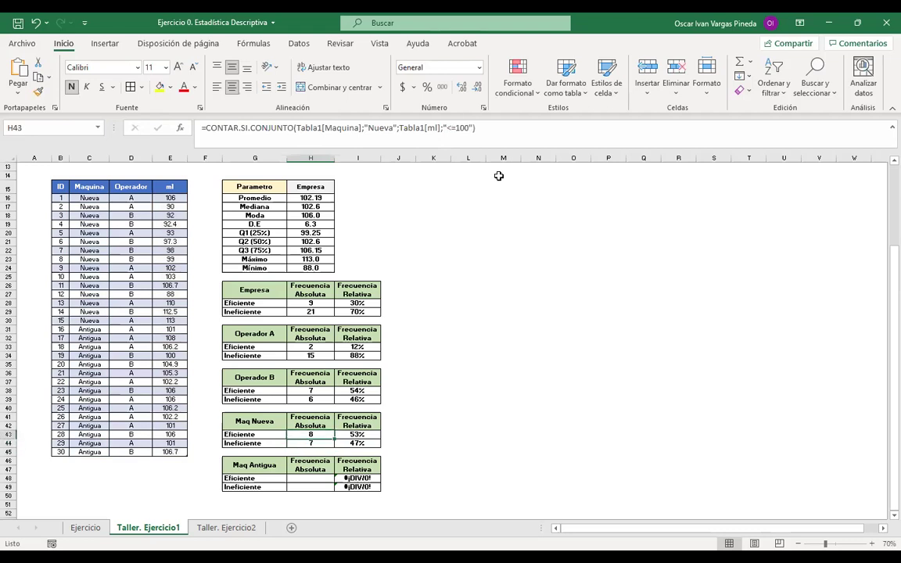
{"action": "key", "text": "Down"}
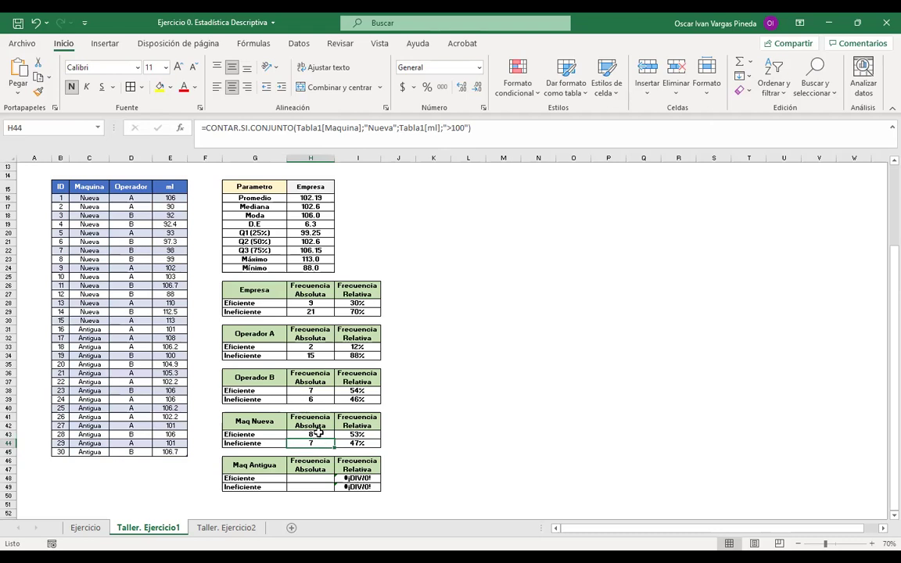
Step: Copy Maq Nueva's absolute frequency formulas H43:H44 into the Maq Antigua table at H48:H49
{"action": "left_click_drag", "start_coordinate": [317, 433], "coordinate": [317, 440]}
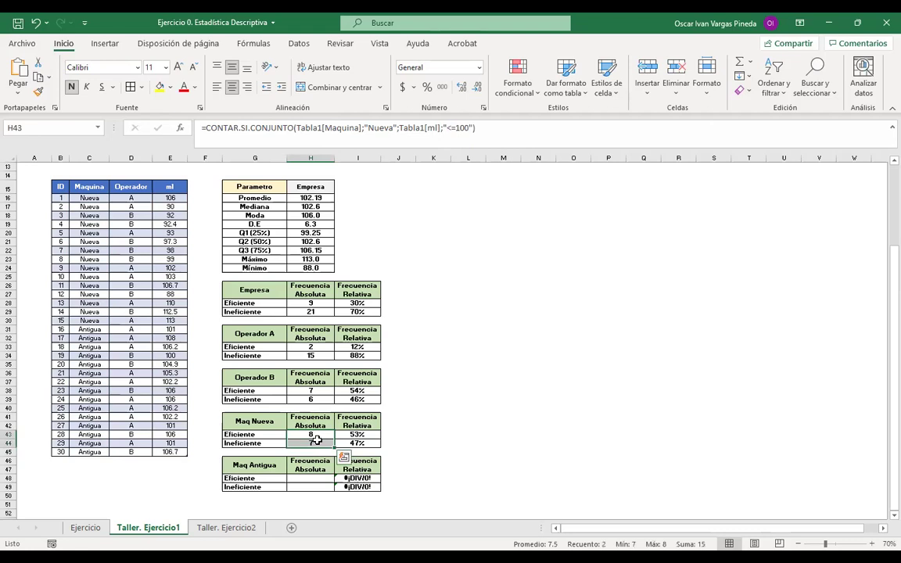
{"action": "key", "text": "ctrl+c"}
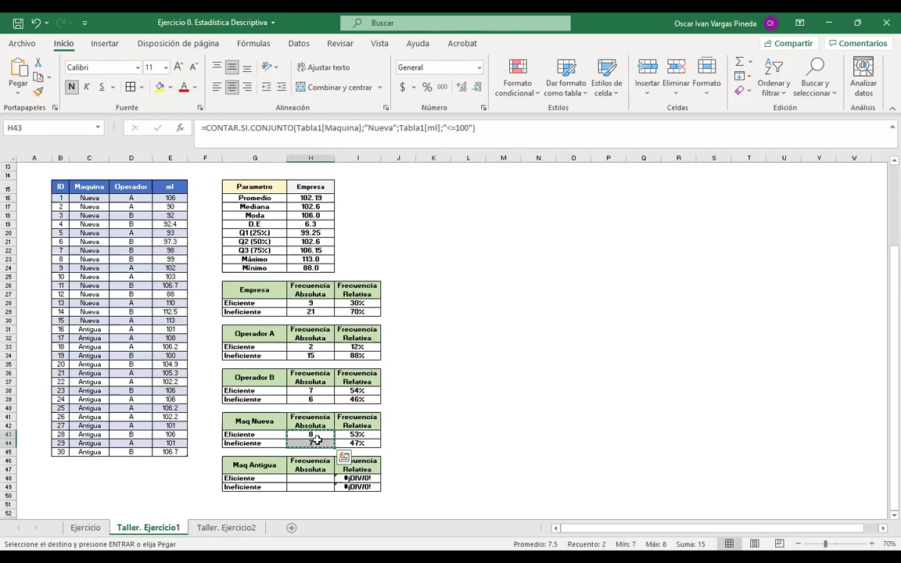
{"action": "left_click", "coordinate": [317, 479]}
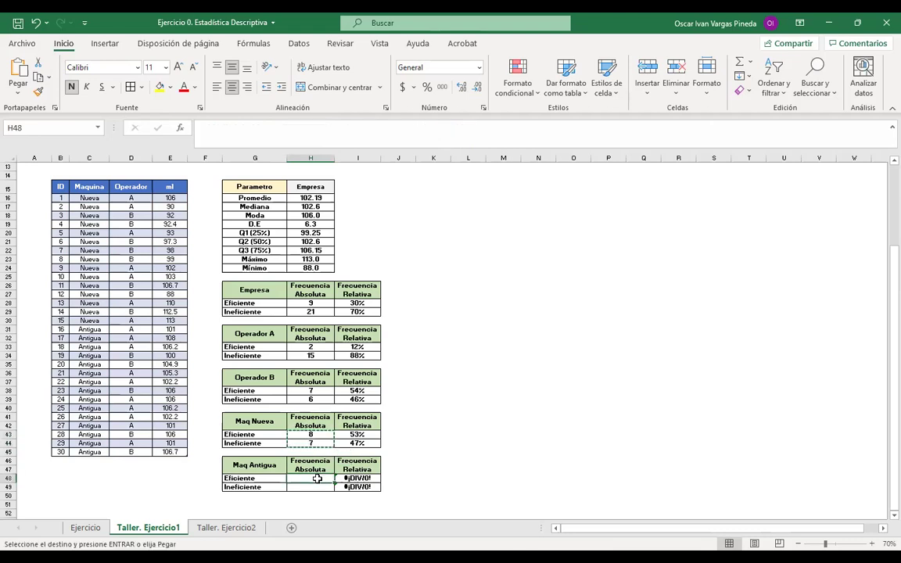
{"action": "key", "text": "ctrl+v"}
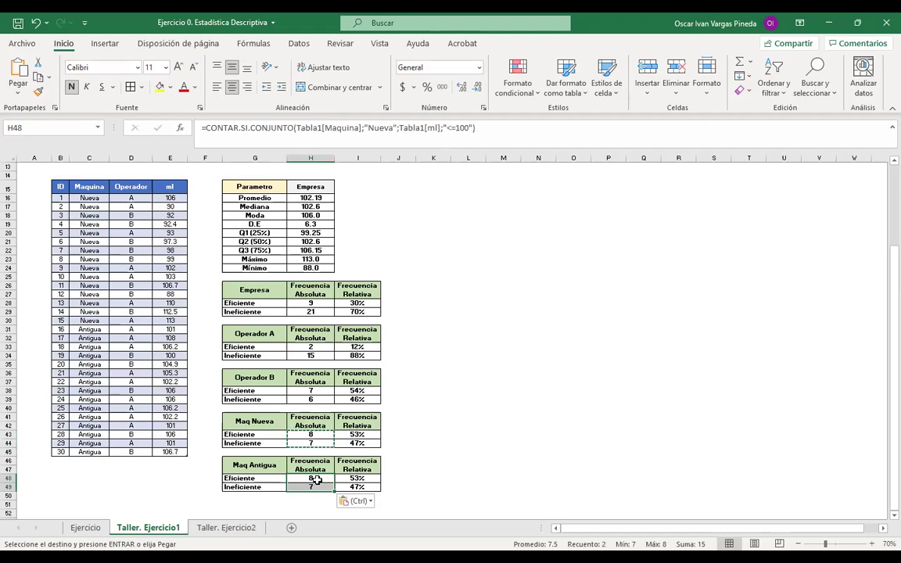
{"action": "left_click", "coordinate": [468, 469]}
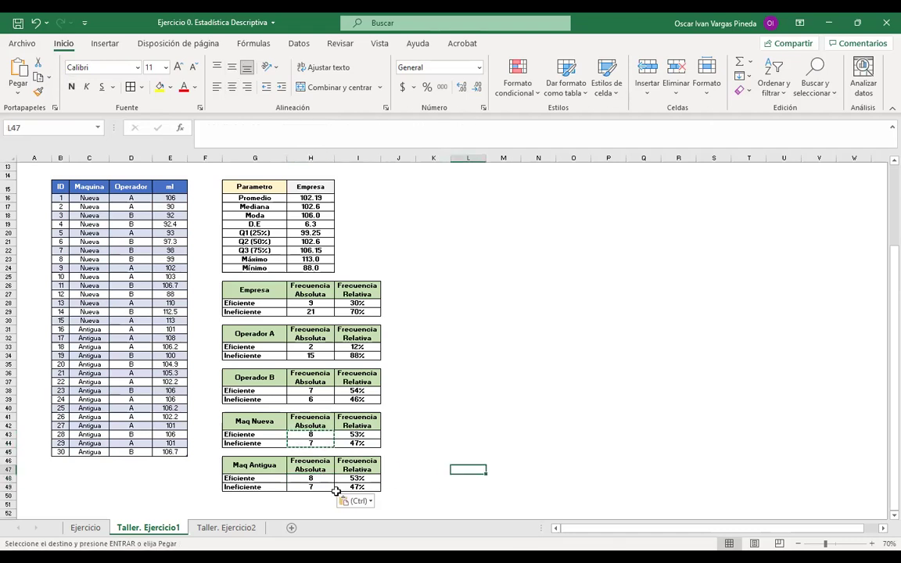
Step: Change the machine criterion in the H48 formula to "Antigua" to count Maq Antigua's efficient cases
{"action": "left_click", "coordinate": [327, 478]}
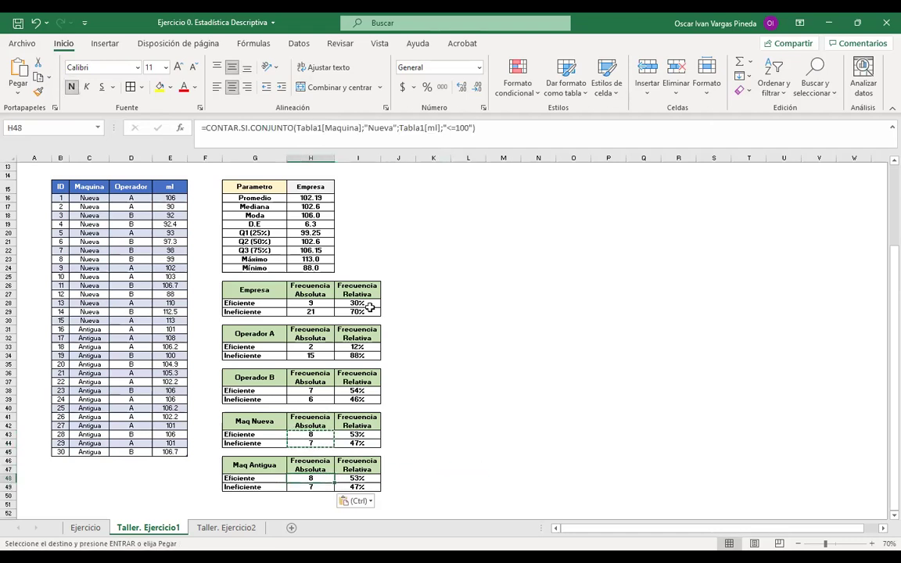
{"action": "left_click", "coordinate": [395, 128]}
{"action": "left_click_drag", "start_coordinate": [394, 128], "coordinate": [369, 128]}
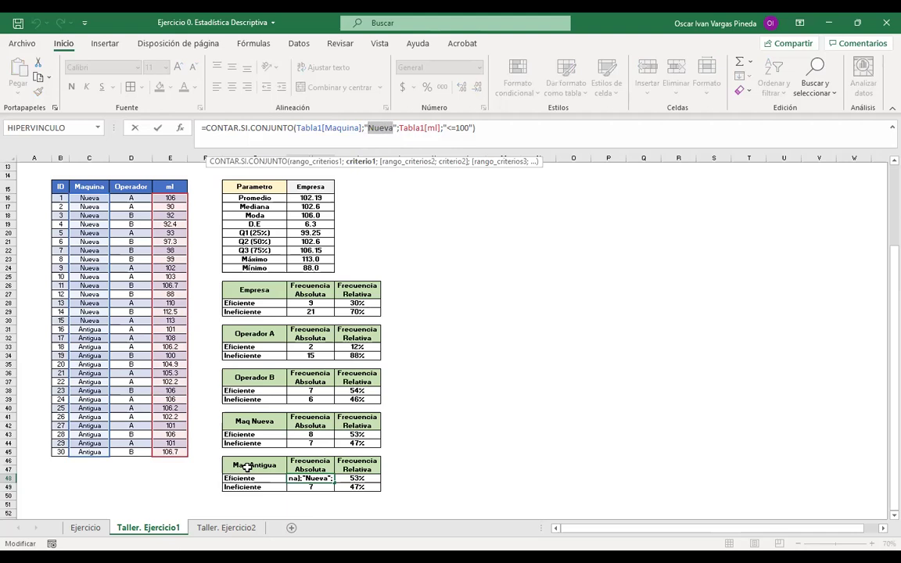
{"action": "type", "text": "Antigua"}
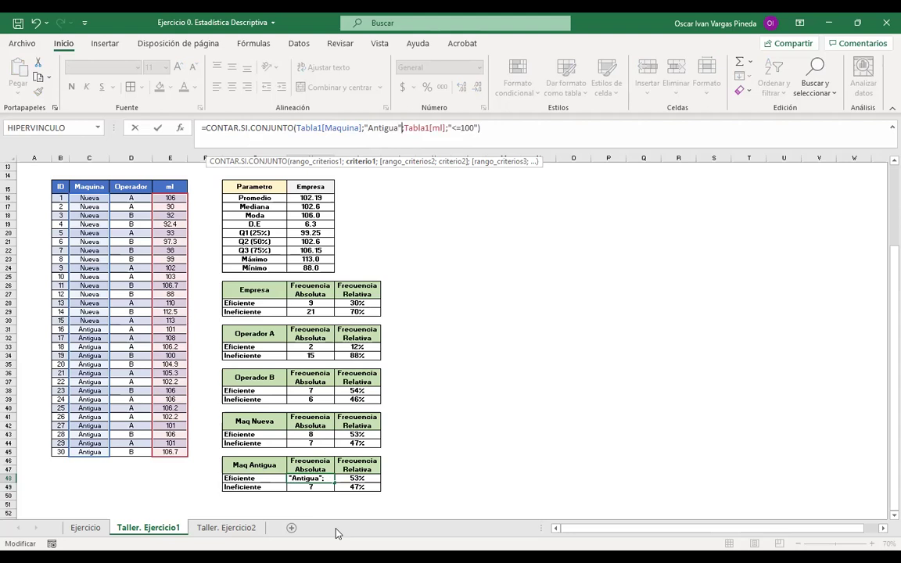
{"action": "key", "text": "Return"}
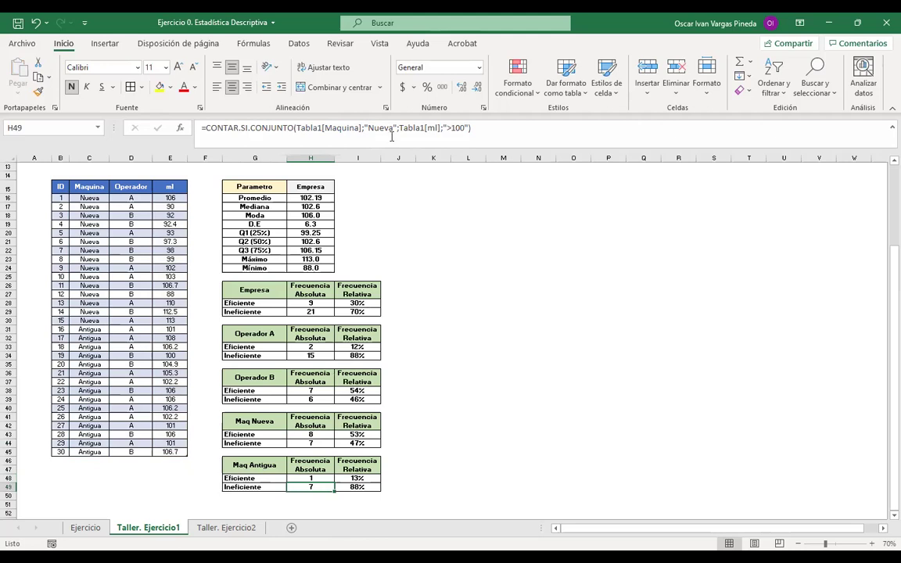
Step: Change the machine criterion in the H49 formula to "Antigua" to count Maq Antigua's inefficient cases
{"action": "left_click_drag", "start_coordinate": [394, 128], "coordinate": [369, 129]}
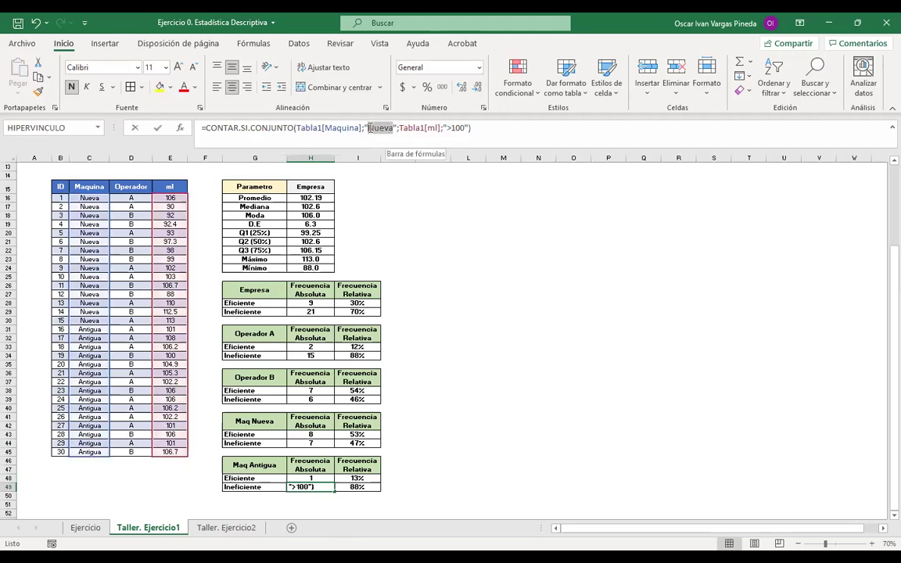
{"action": "type", "text": "Antigua"}
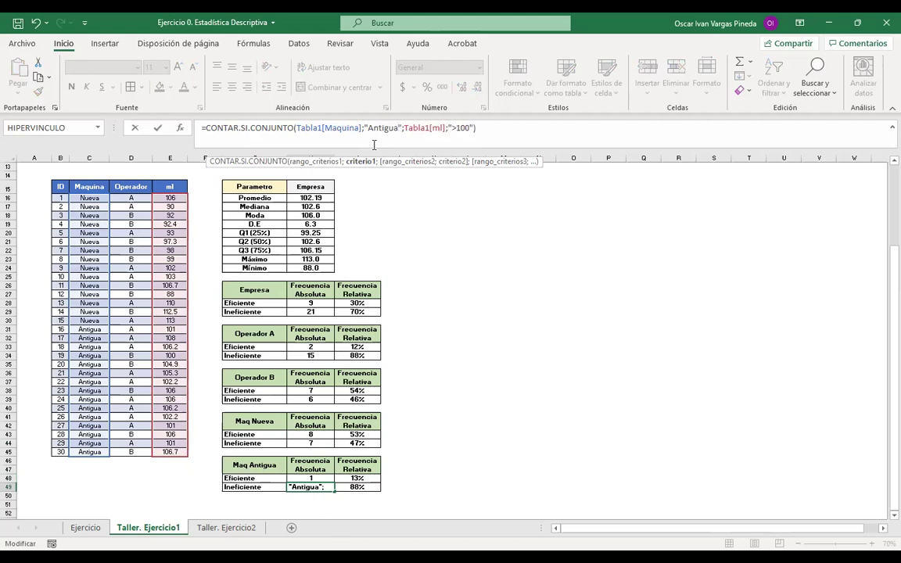
{"action": "key", "text": "ctrl+Return"}
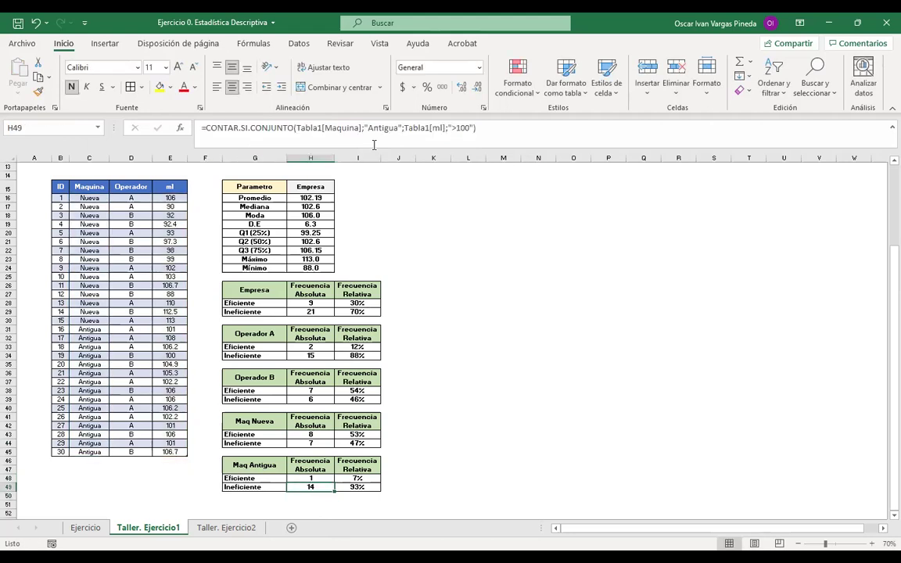
{"action": "left_click", "coordinate": [64, 464]}
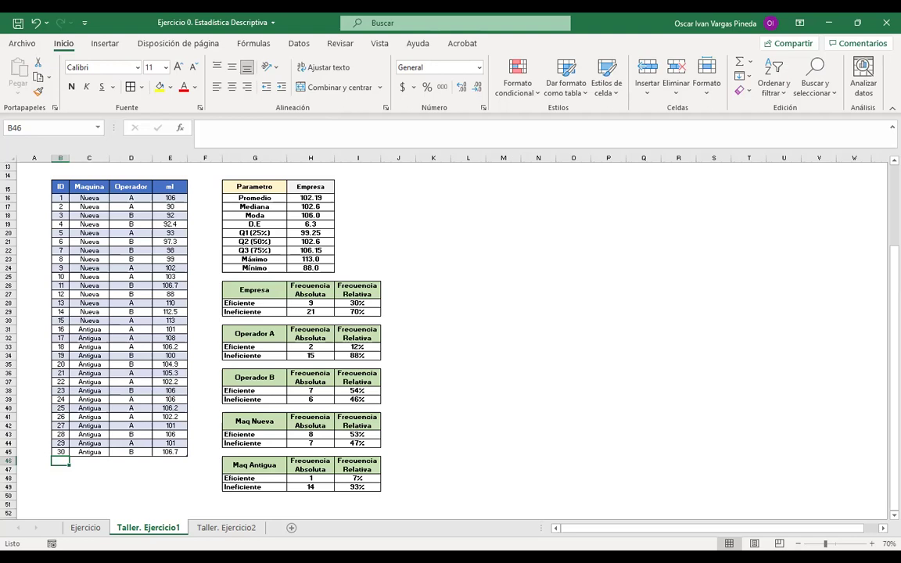
{"action": "key", "text": "alt+Tab"}
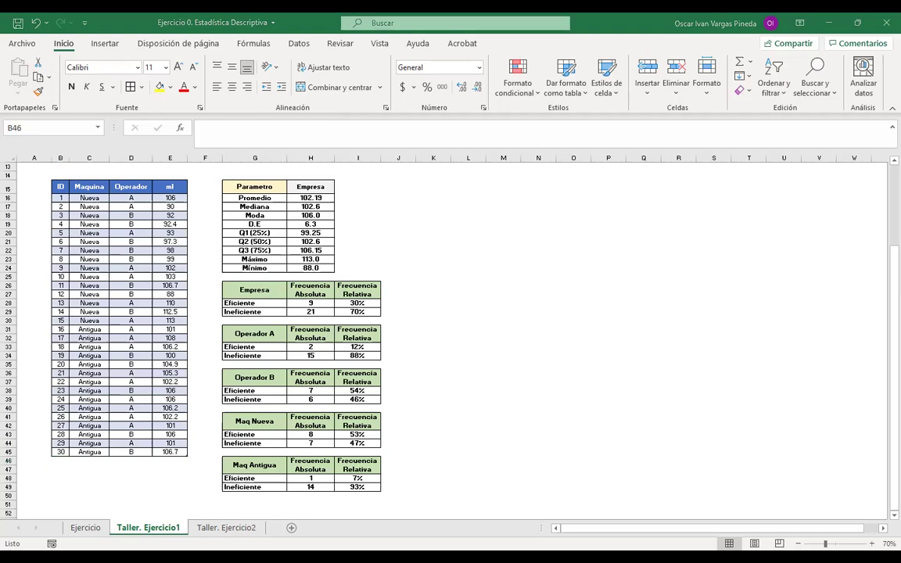
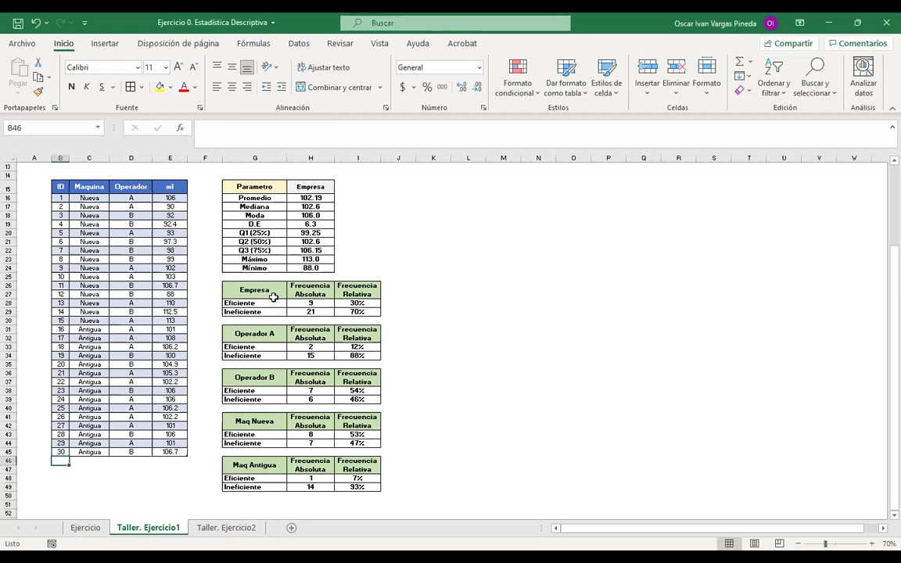
Step: Insert the recommended pie chart (Circular) from the Empresa table's labels and absolute frequencies, G26:H29
{"action": "left_click_drag", "start_coordinate": [266, 291], "coordinate": [294, 313]}
{"action": "left_click", "coordinate": [105, 43]}
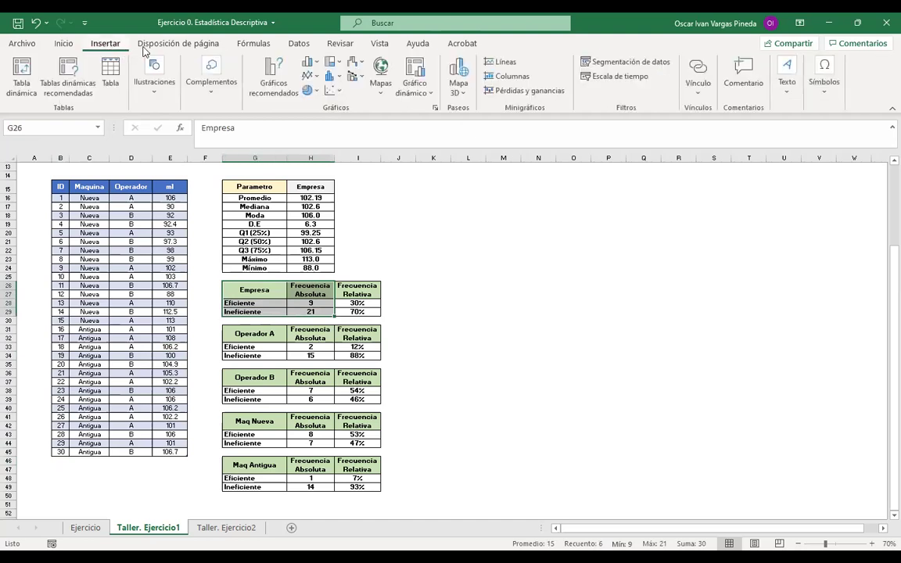
{"action": "left_click", "coordinate": [283, 90]}
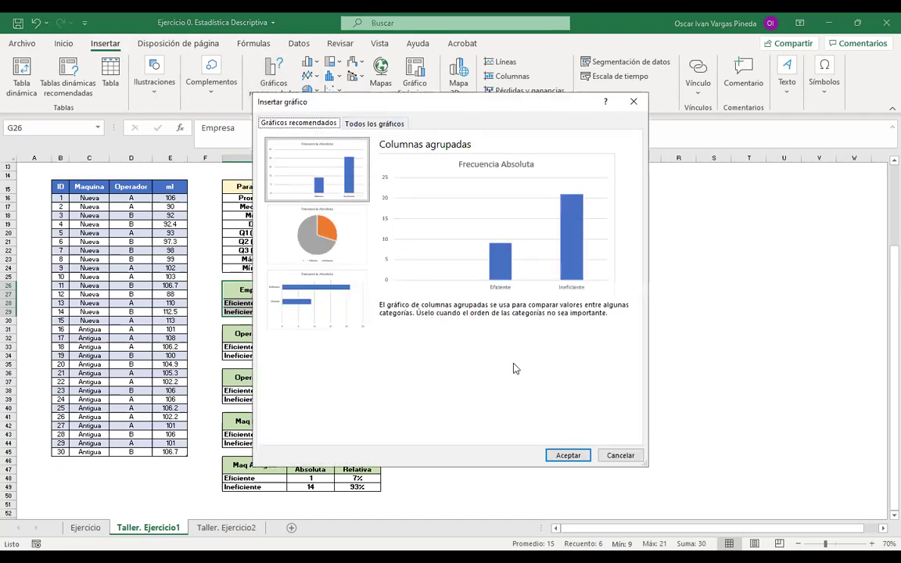
{"action": "left_click", "coordinate": [341, 250]}
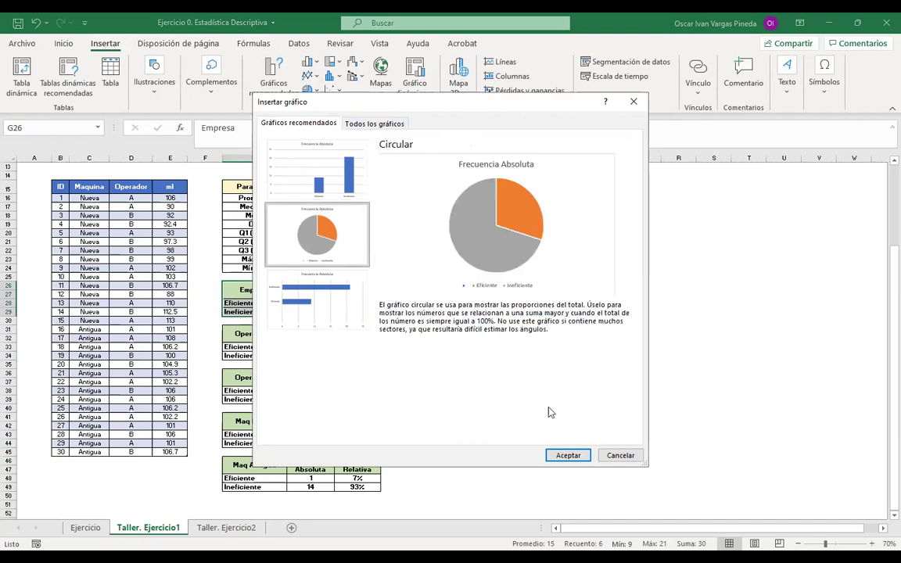
{"action": "left_click", "coordinate": [568, 454]}
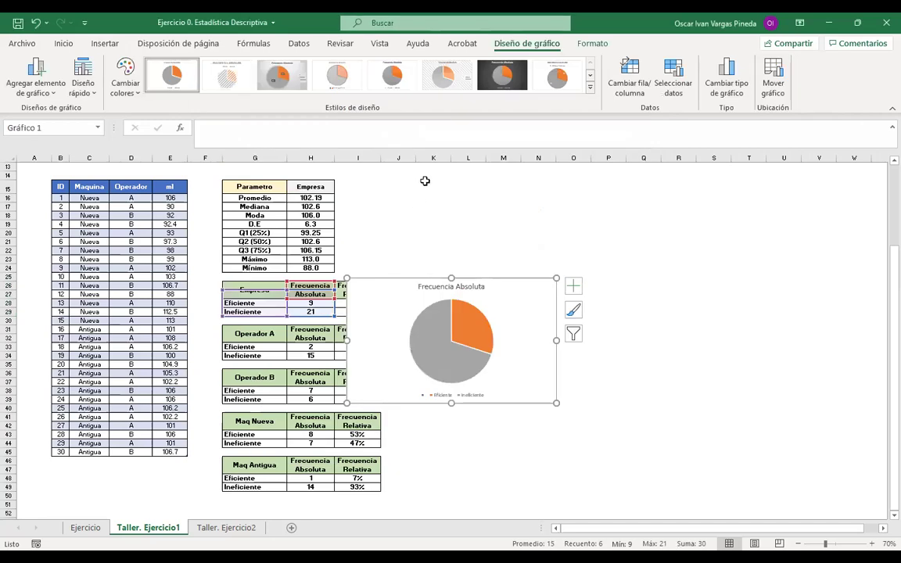
Step: Give the pie chart the grey gradient style with dark percentage labels and move it beside the Parametro table, starting near K14
{"action": "left_click", "coordinate": [286, 78]}
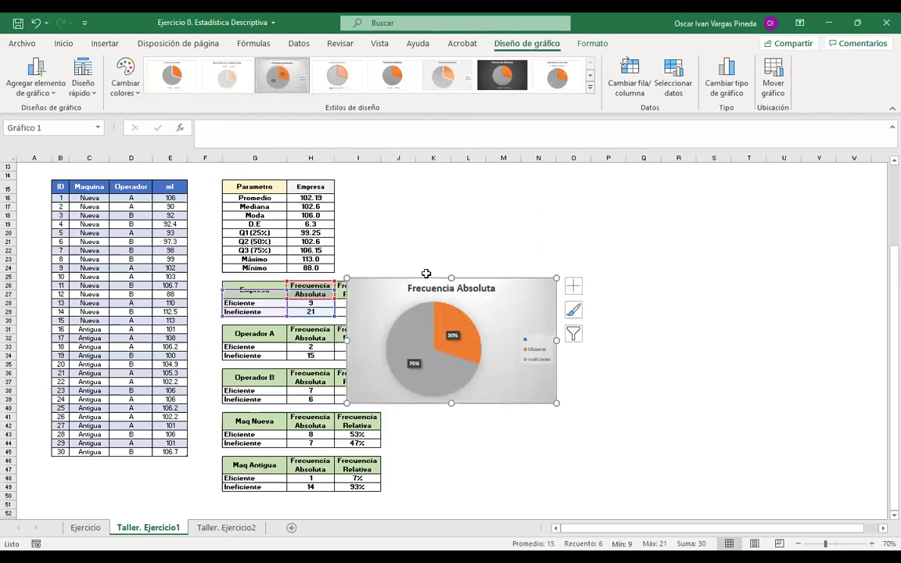
{"action": "left_click", "coordinate": [412, 287]}
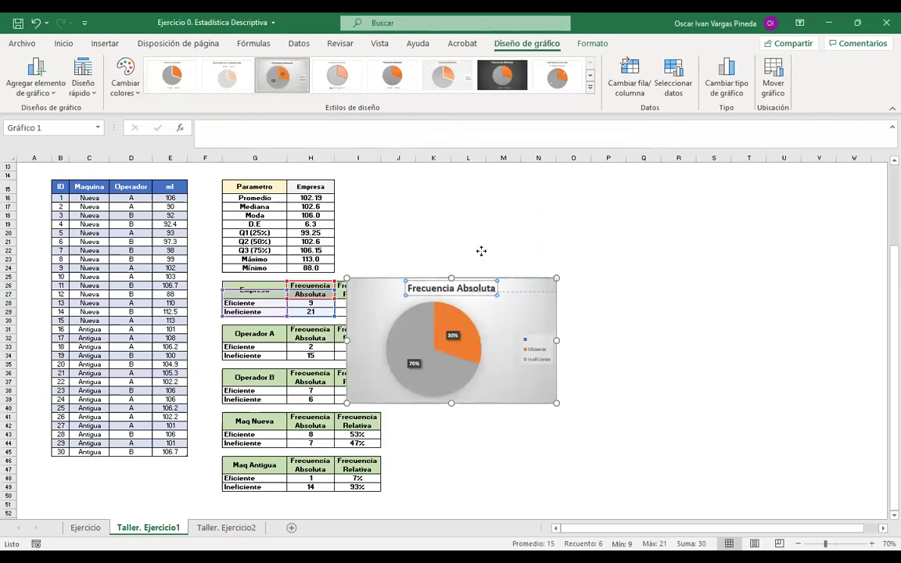
{"action": "left_click_drag", "start_coordinate": [481, 251], "coordinate": [482, 251]}
{"action": "left_click", "coordinate": [36, 23]}
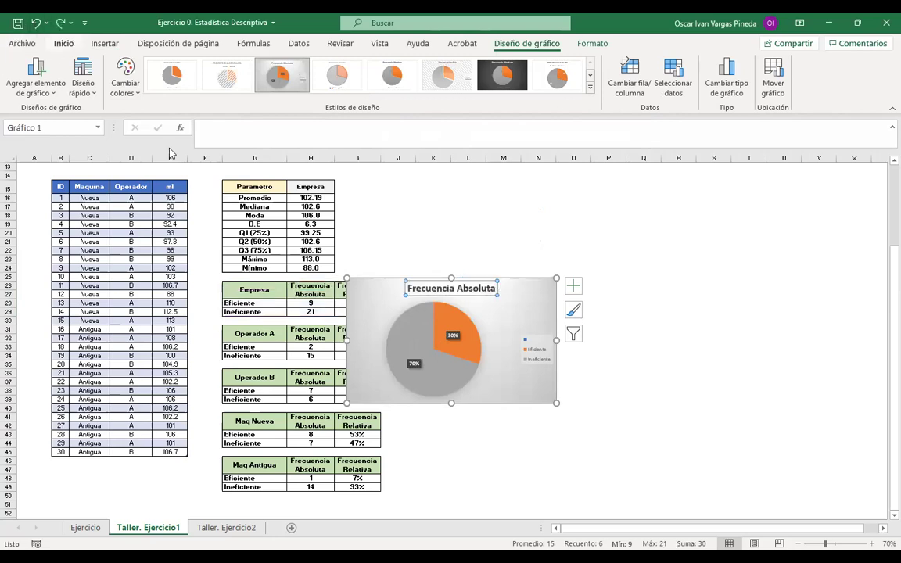
{"action": "left_click", "coordinate": [359, 279]}
{"action": "left_click_drag", "start_coordinate": [359, 279], "coordinate": [431, 176]}
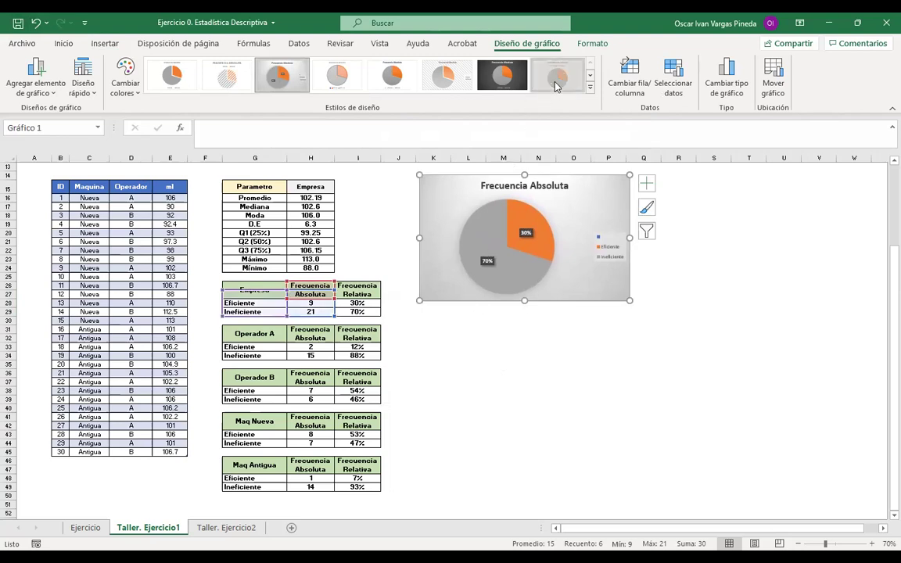
Step: Change the pie chart to the light-grey style with white percentage labels and the legend below, and enlarge it slightly
{"action": "left_click", "coordinate": [512, 198]}
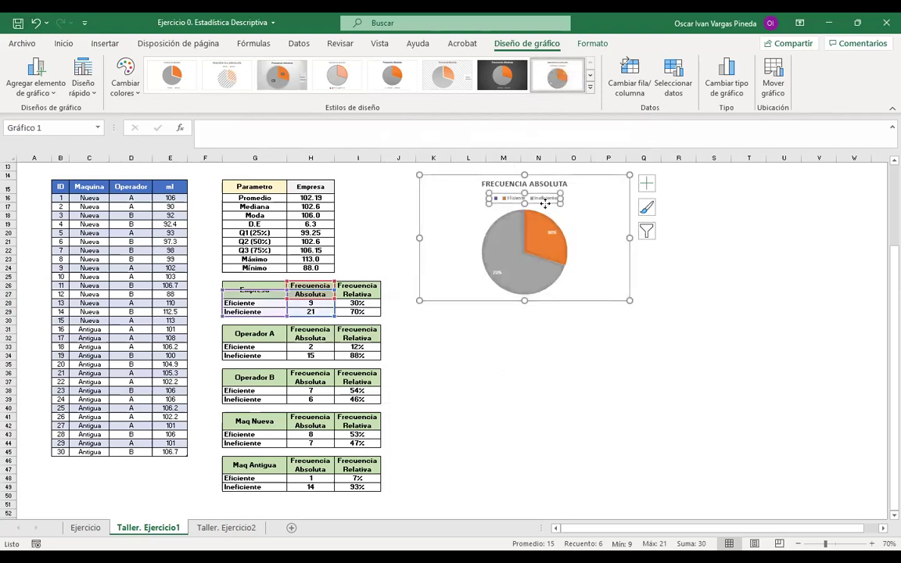
{"action": "left_click", "coordinate": [590, 96]}
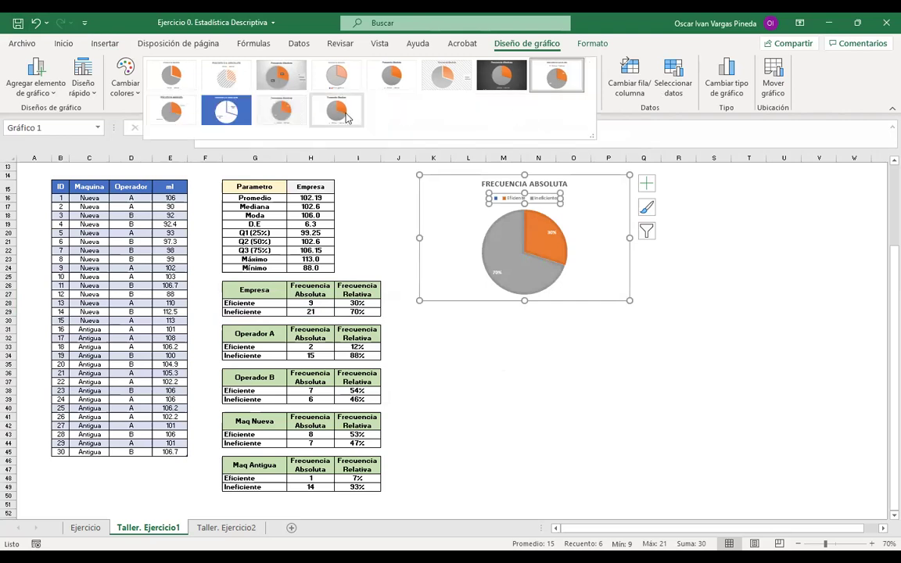
{"action": "left_click", "coordinate": [286, 115]}
{"action": "left_click_drag", "start_coordinate": [630, 301], "coordinate": [678, 308]}
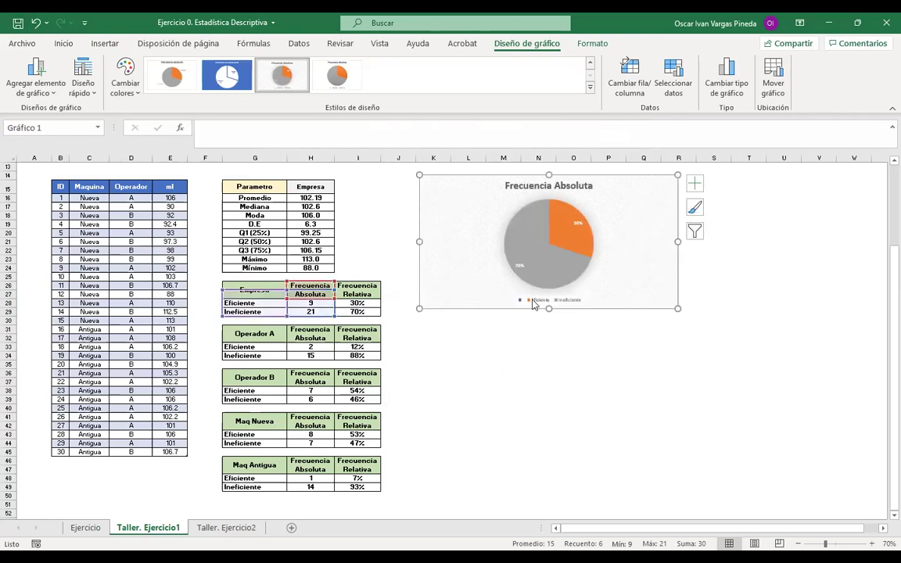
{"action": "left_click", "coordinate": [516, 385]}
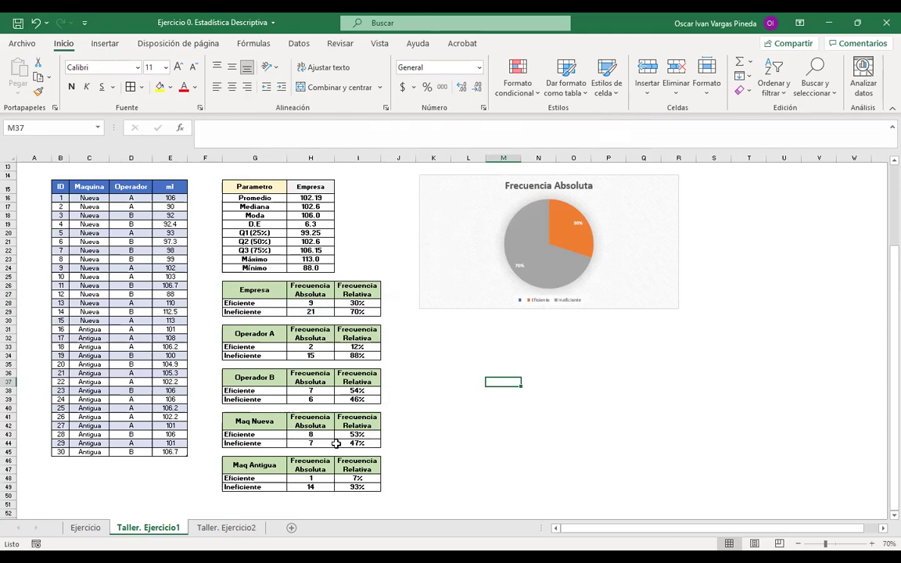
{"action": "left_click_drag", "start_coordinate": [254, 422], "coordinate": [321, 442]}
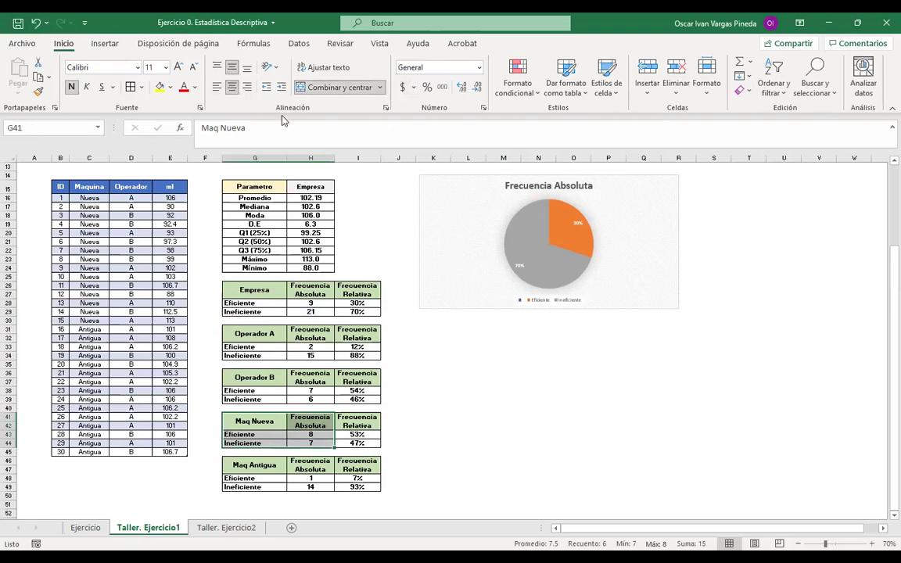
{"action": "left_click", "coordinate": [96, 44]}
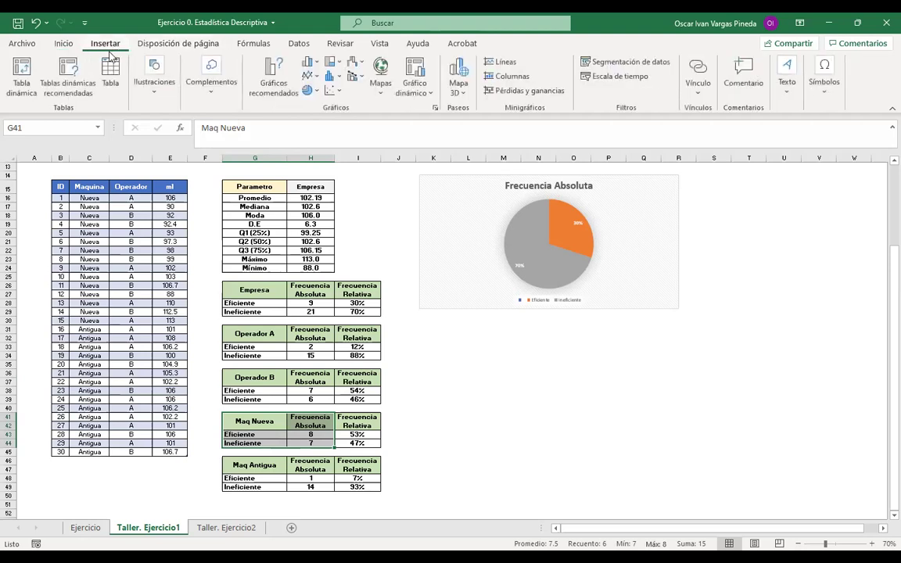
{"action": "left_click", "coordinate": [311, 91]}
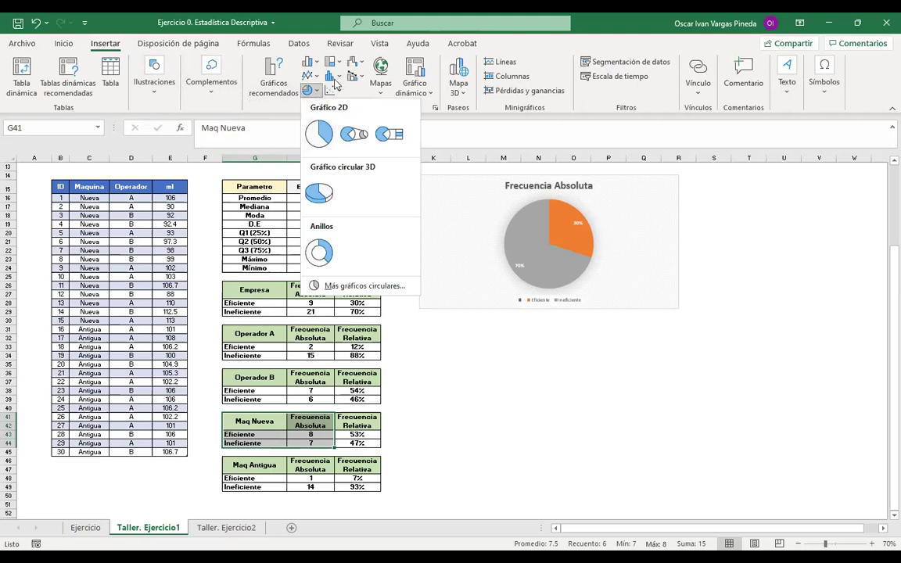
{"action": "left_click", "coordinate": [271, 86]}
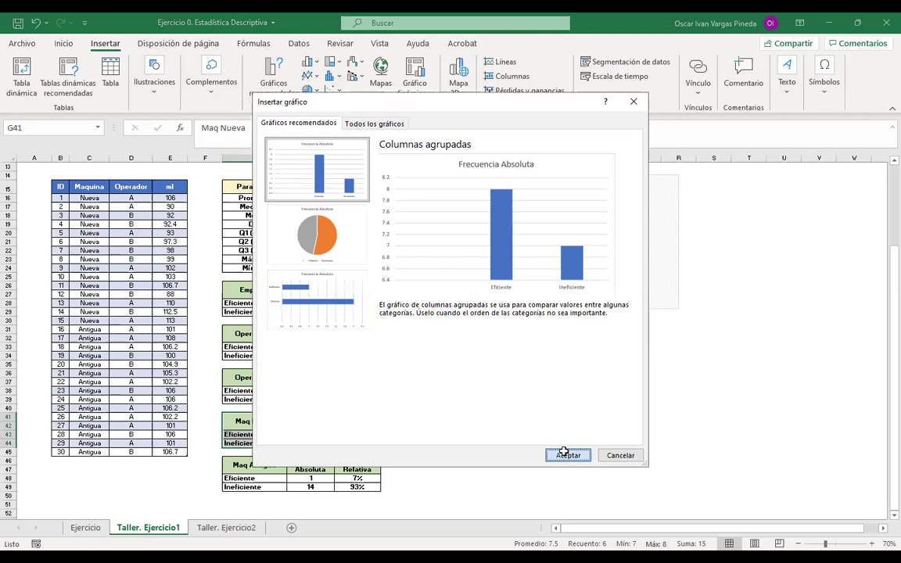
{"action": "left_click", "coordinate": [567, 456]}
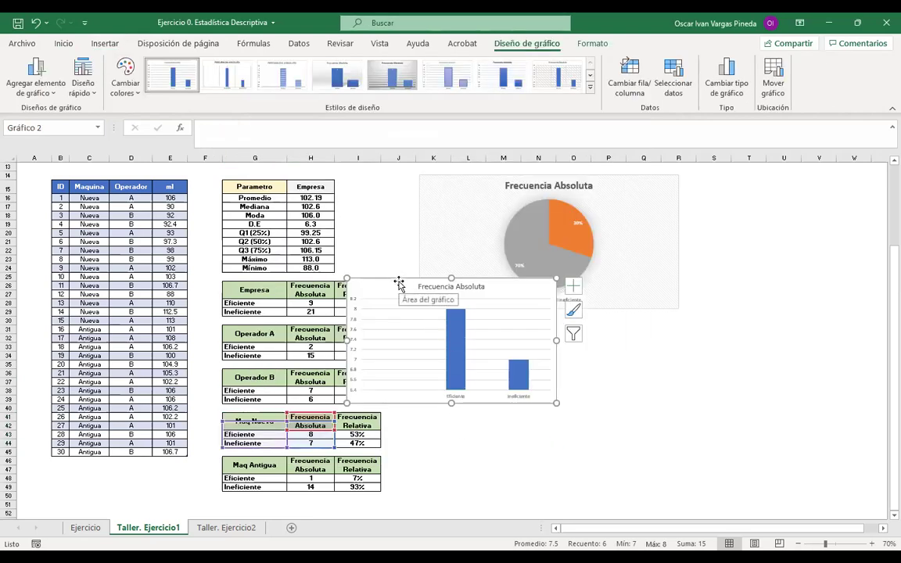
{"action": "key", "text": "Delete"}
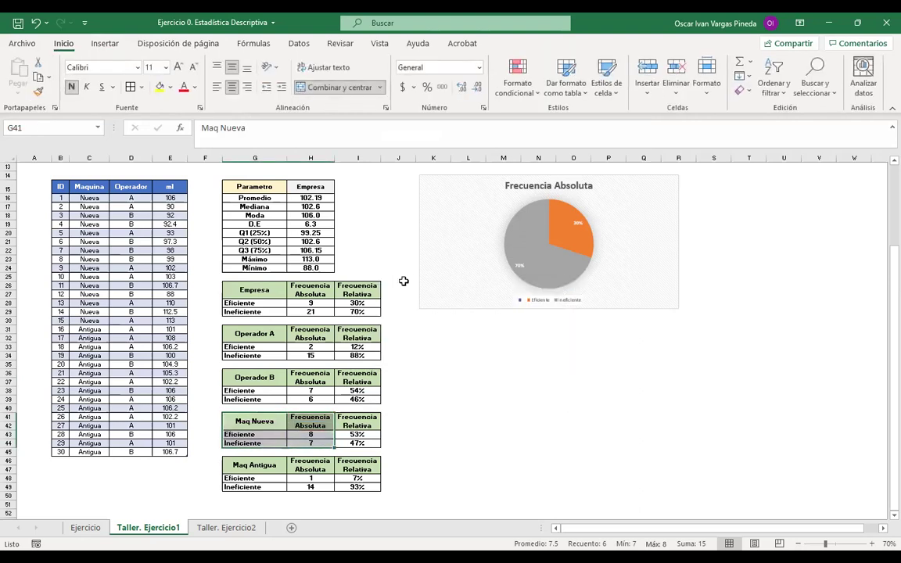
{"action": "left_click", "coordinate": [444, 479]}
Step: Insert a clustered column chart of Maq Nueva's absolute frequencies (G43:H44) below the pie chart, using the narrow-column style with value labels
{"action": "left_click_drag", "start_coordinate": [275, 435], "coordinate": [313, 444]}
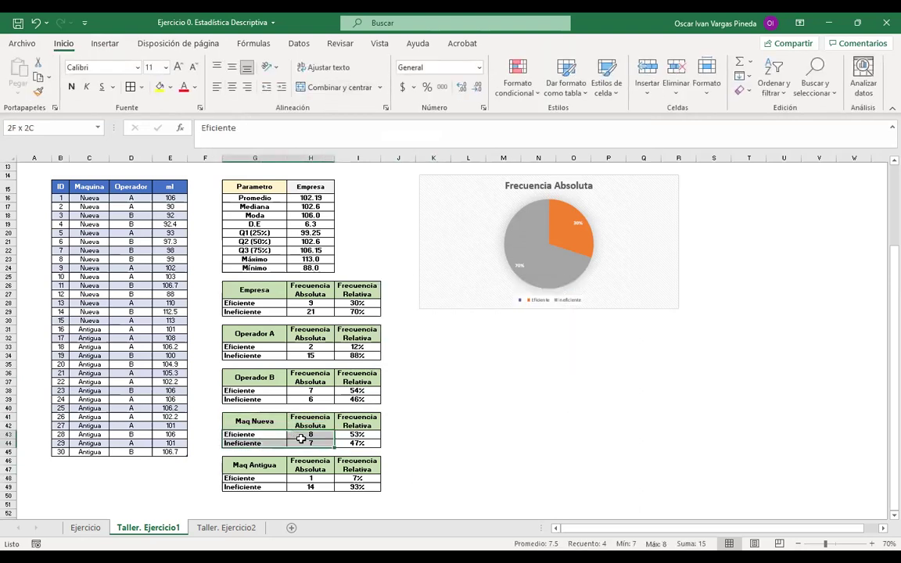
{"action": "left_click", "coordinate": [105, 43]}
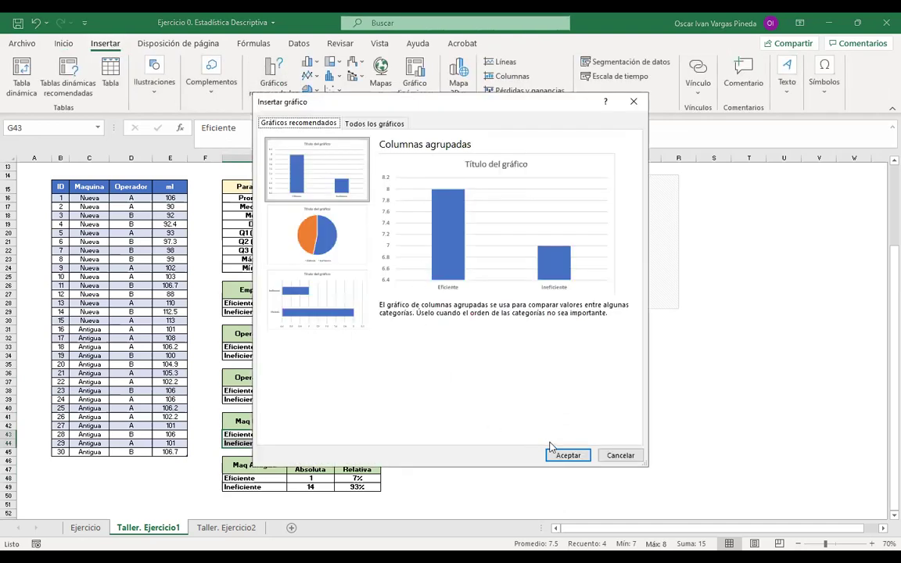
{"action": "left_click", "coordinate": [565, 457]}
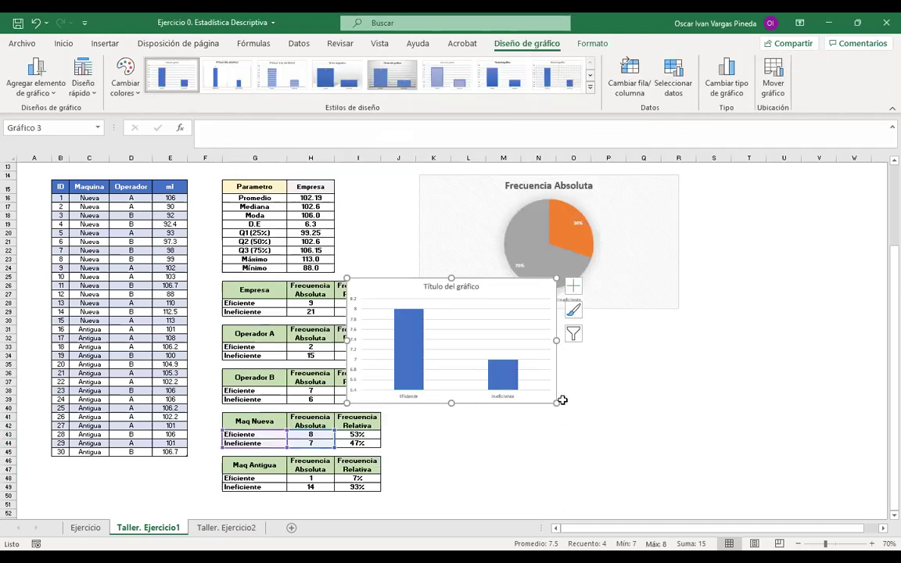
{"action": "left_click_drag", "start_coordinate": [554, 383], "coordinate": [630, 423]}
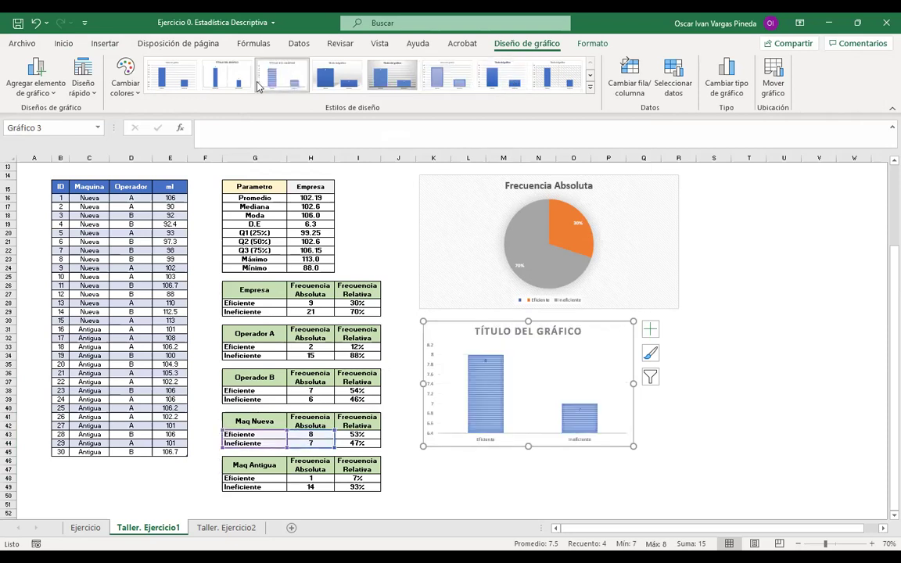
{"action": "left_click", "coordinate": [230, 86]}
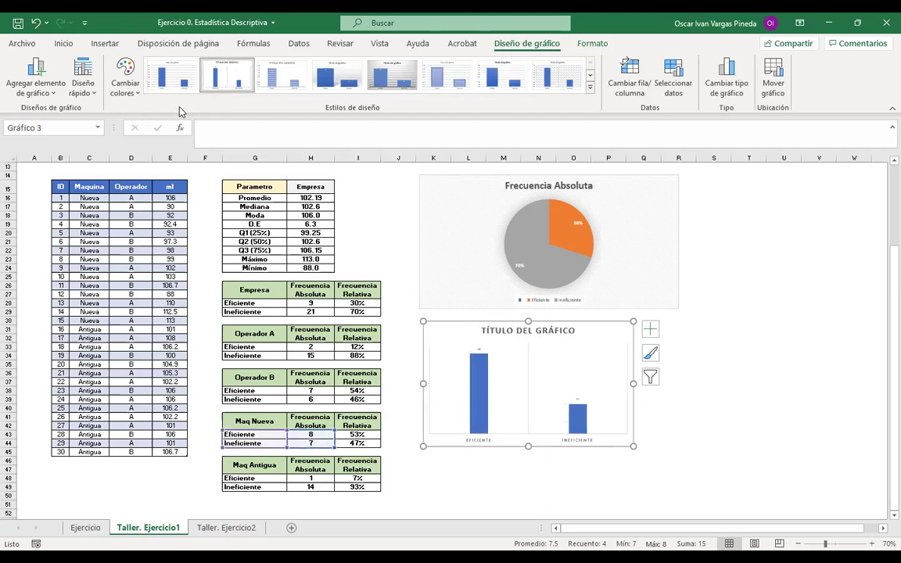
Step: Change the pie chart's title to "Frecuencia Relativa"
{"action": "left_click", "coordinate": [522, 331]}
{"action": "triple_click", "coordinate": [523, 332]}
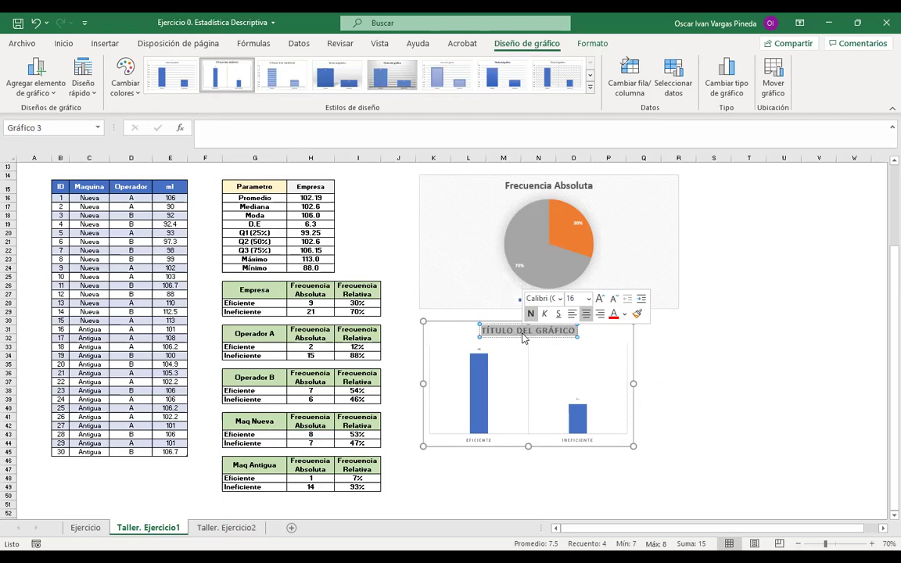
{"action": "left_click", "coordinate": [557, 187]}
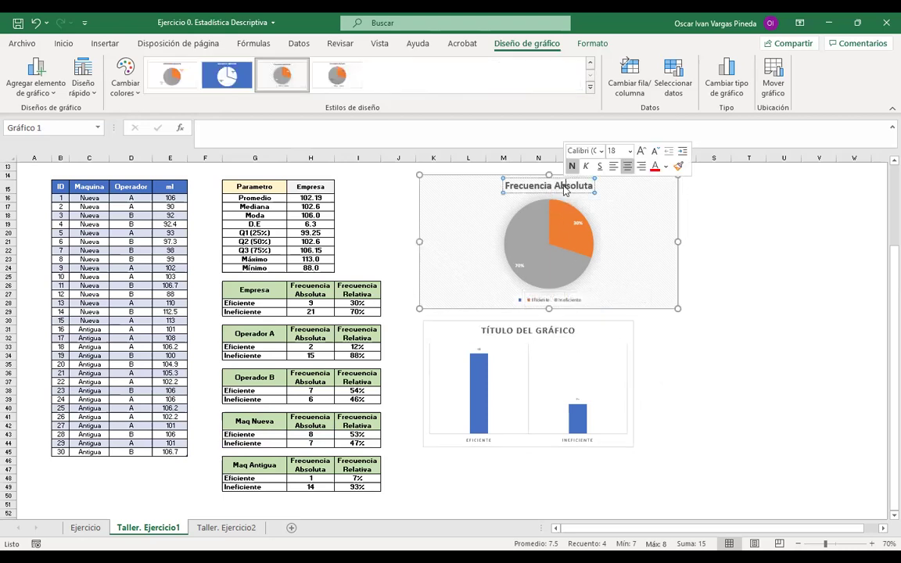
{"action": "double_click", "coordinate": [571, 190]}
{"action": "type", "text": "de"}
{"action": "key", "text": "BackSpace"}
{"action": "key", "text": "BackSpace"}
{"action": "type", "text": "Relativa"}
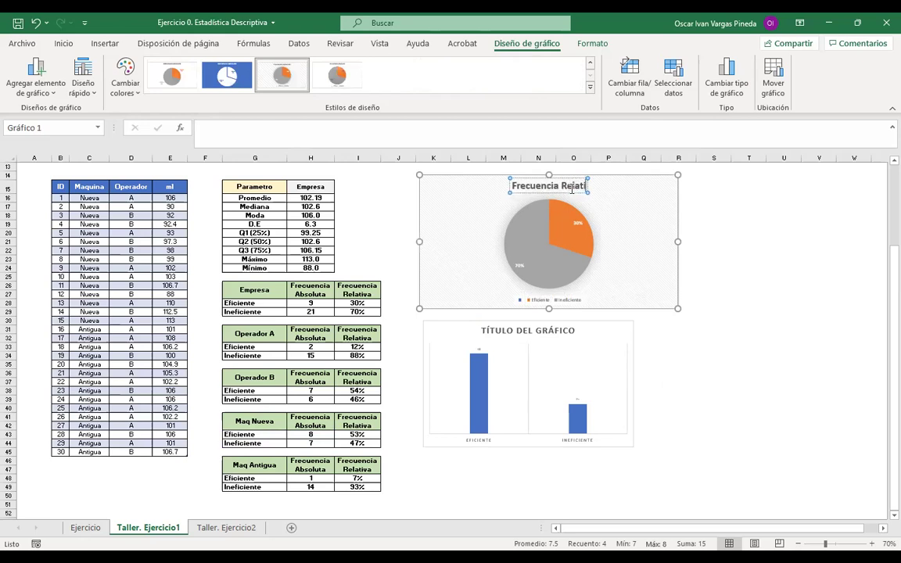
Step: Title the Maq Nueva column chart "Frecuencia Absoluta"
{"action": "left_click", "coordinate": [521, 332]}
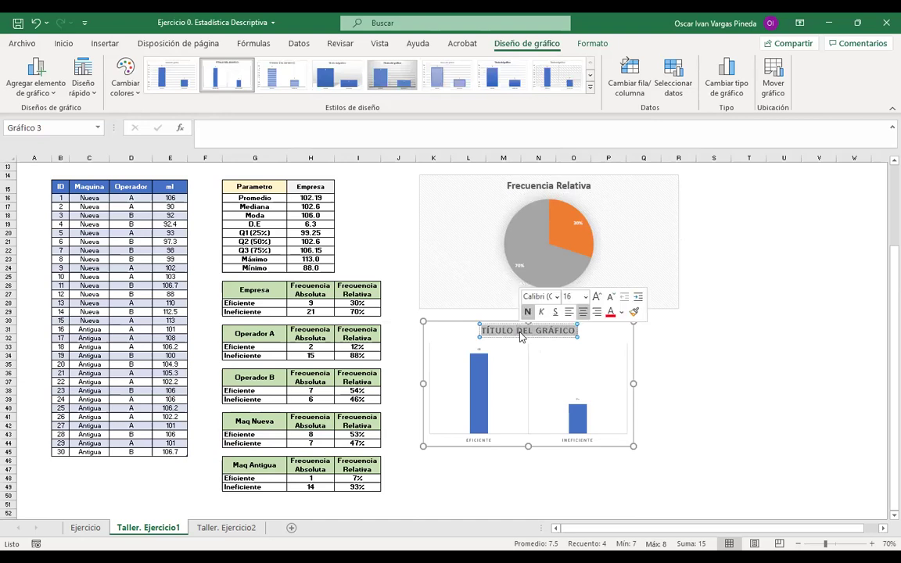
{"action": "type", "text": "Frecuencia"}
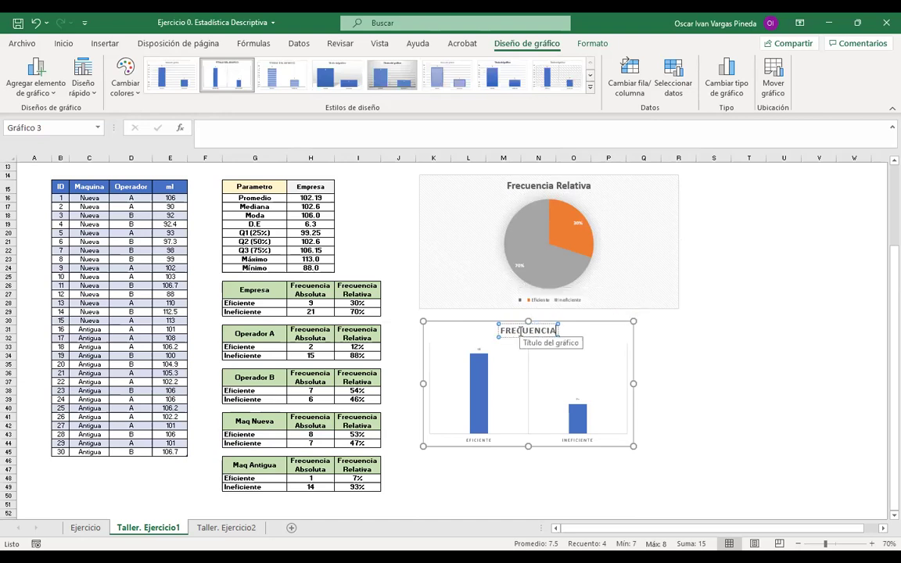
{"action": "type", "text": " Absoluta"}
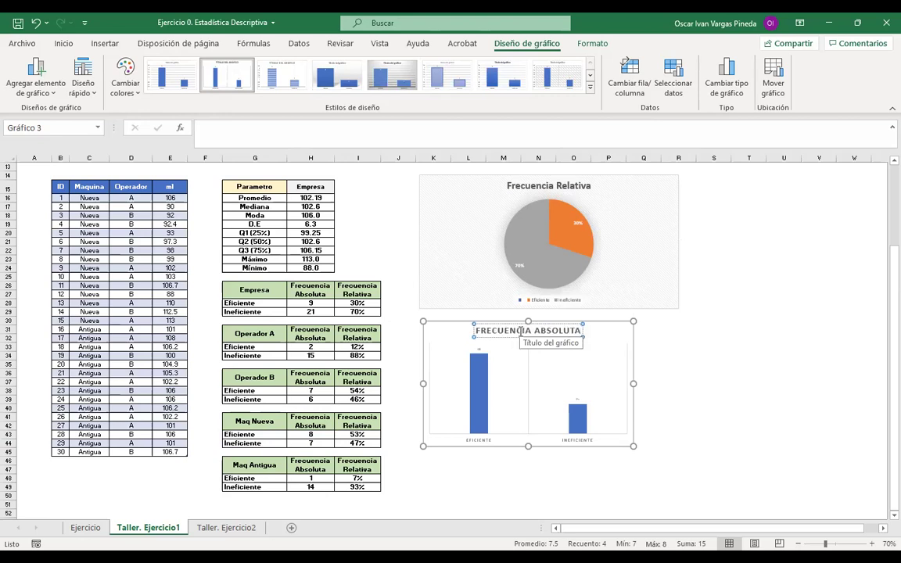
Step: Widen the Frecuencia Absoluta column chart to about the pie chart's width and extend it upward to close the gap between them
{"action": "left_click", "coordinate": [709, 402]}
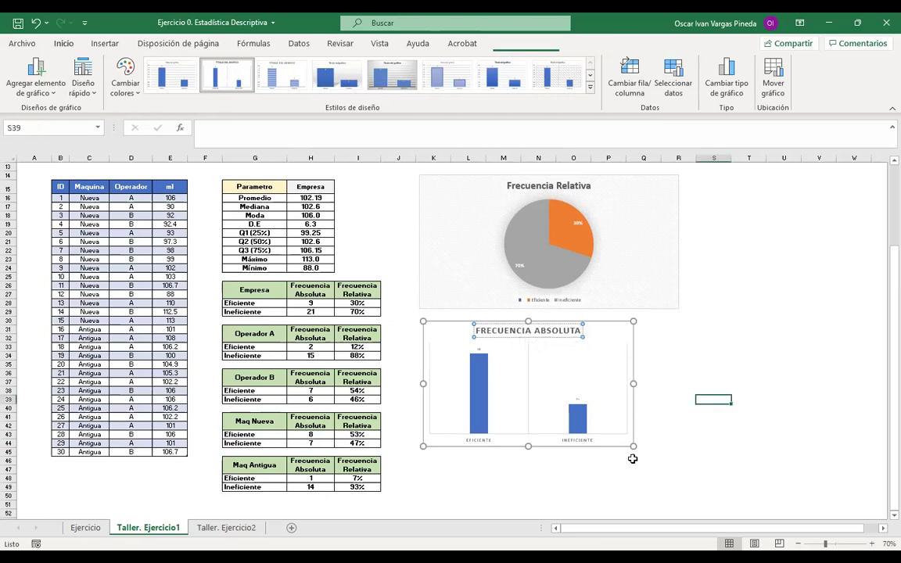
{"action": "left_click", "coordinate": [633, 451]}
{"action": "left_click_drag", "start_coordinate": [633, 448], "coordinate": [681, 449]}
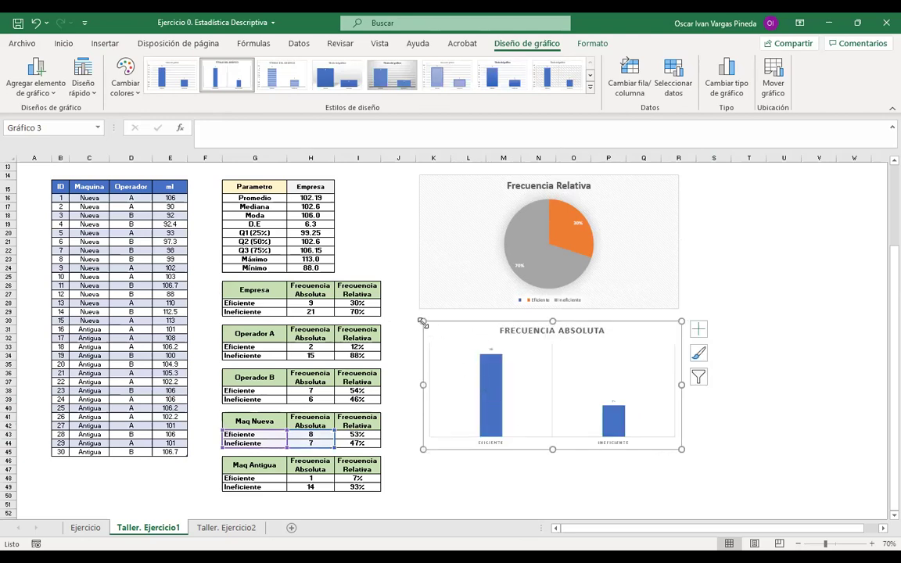
{"action": "left_click_drag", "start_coordinate": [420, 313], "coordinate": [423, 316]}
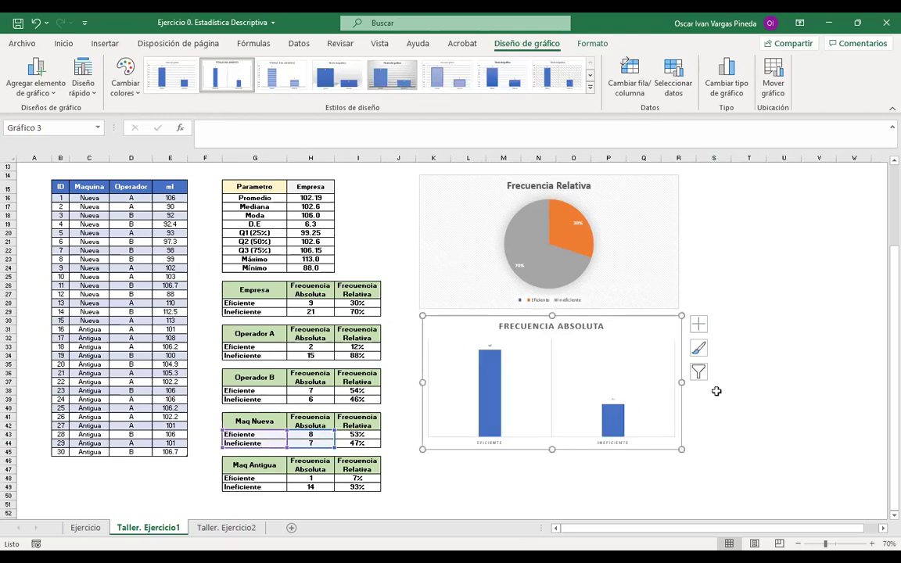
{"action": "left_click", "coordinate": [769, 424]}
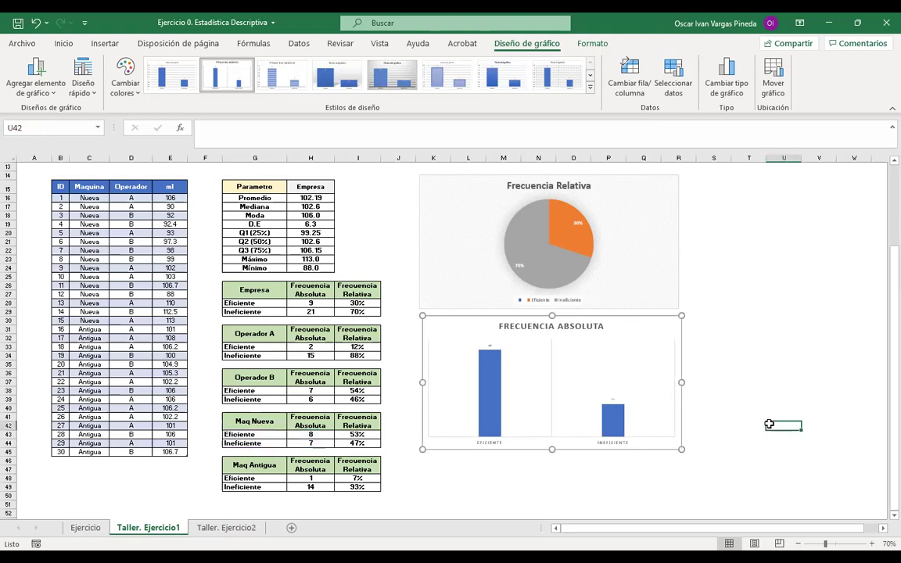
Step: Set the category axis labels of the Frecuencia Absoluta column chart to the automatic black font colour
{"action": "left_click", "coordinate": [492, 444]}
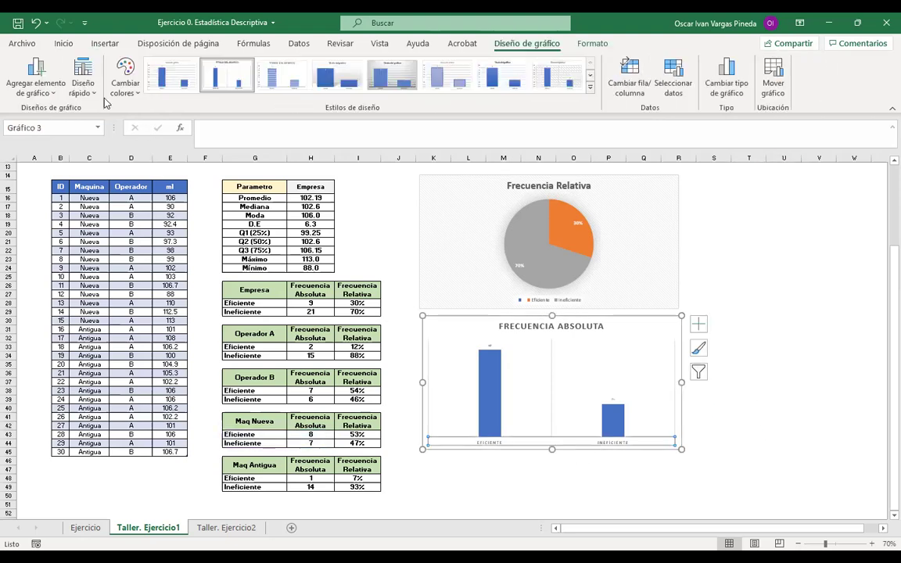
{"action": "left_click", "coordinate": [63, 44]}
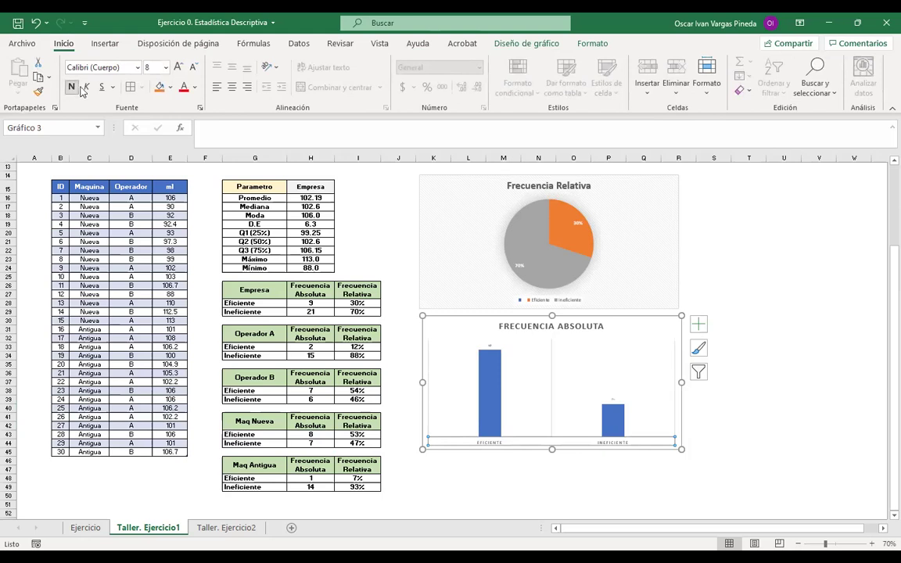
{"action": "left_click", "coordinate": [198, 88]}
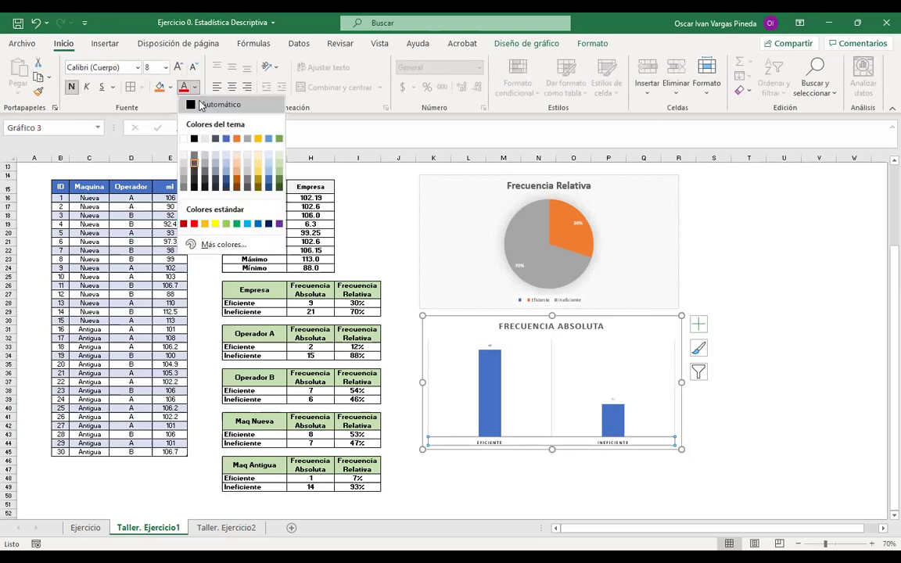
{"action": "left_click", "coordinate": [681, 367]}
{"action": "left_click", "coordinate": [798, 431]}
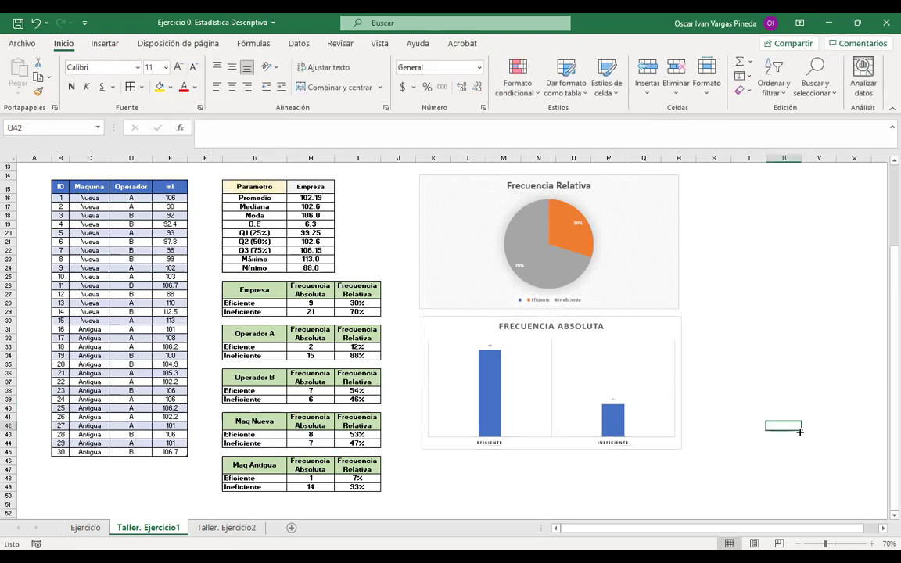
{"action": "left_click", "coordinate": [739, 363]}
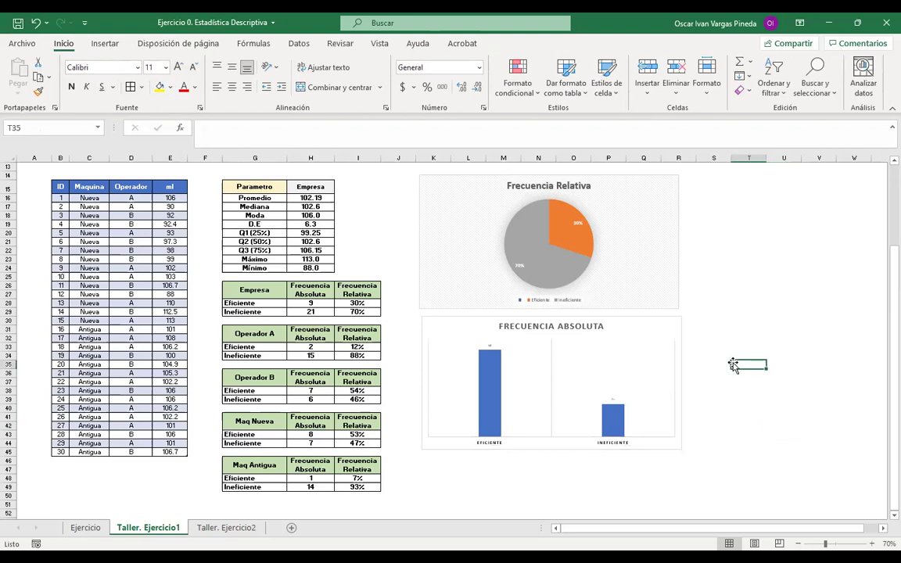
{"action": "left_click", "coordinate": [406, 356]}
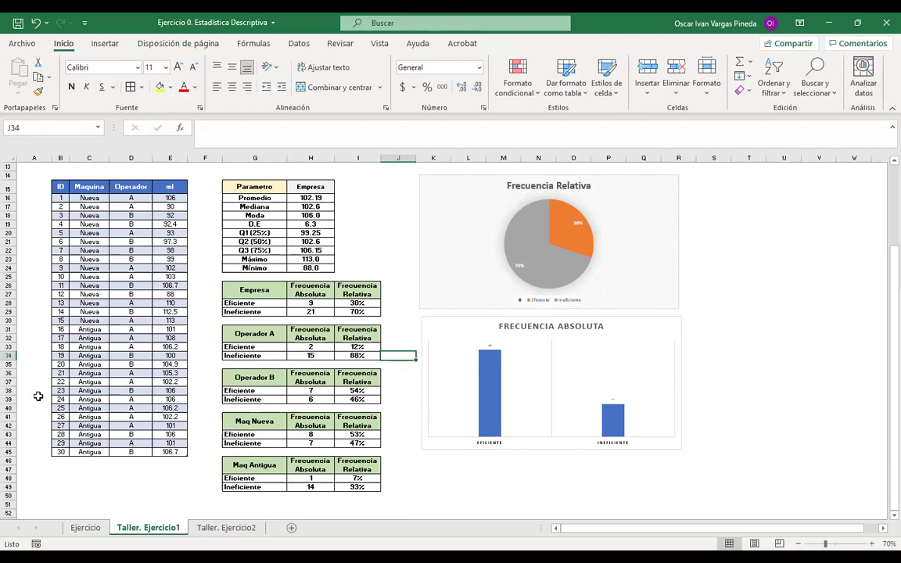
Step: Add two records to the end of the data table by entering IDs 31 and 32 in B46 and B47
{"action": "left_click", "coordinate": [60, 460]}
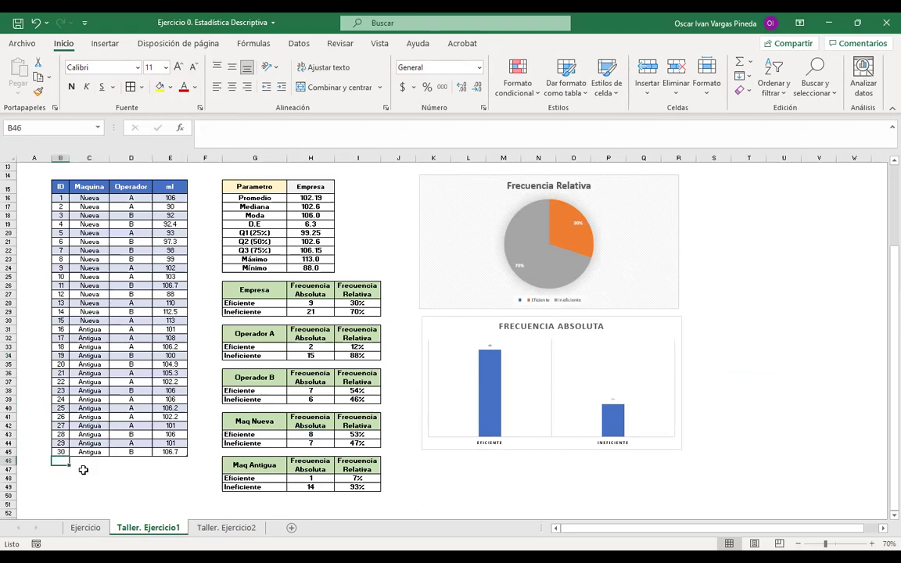
{"action": "type", "text": "31"}
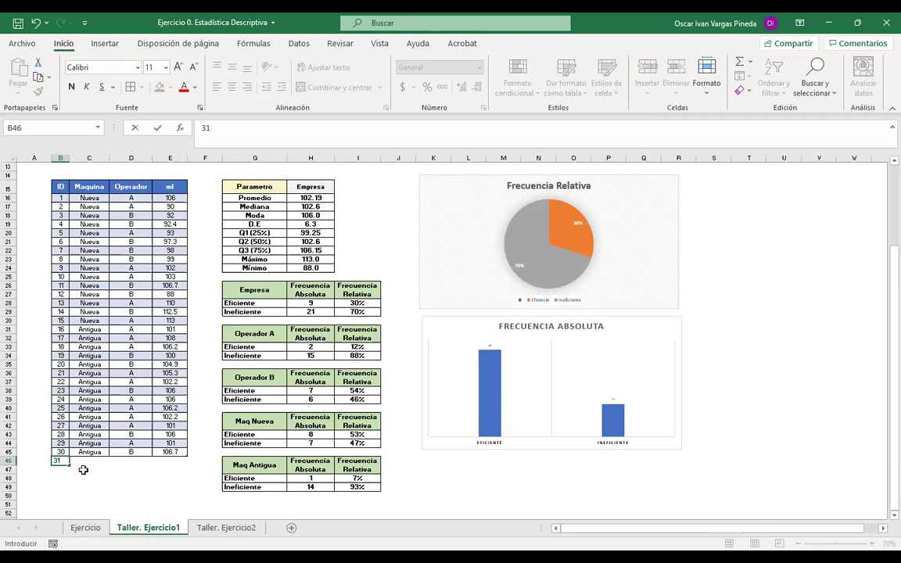
{"action": "key", "text": "Return"}
{"action": "key", "text": "Up"}
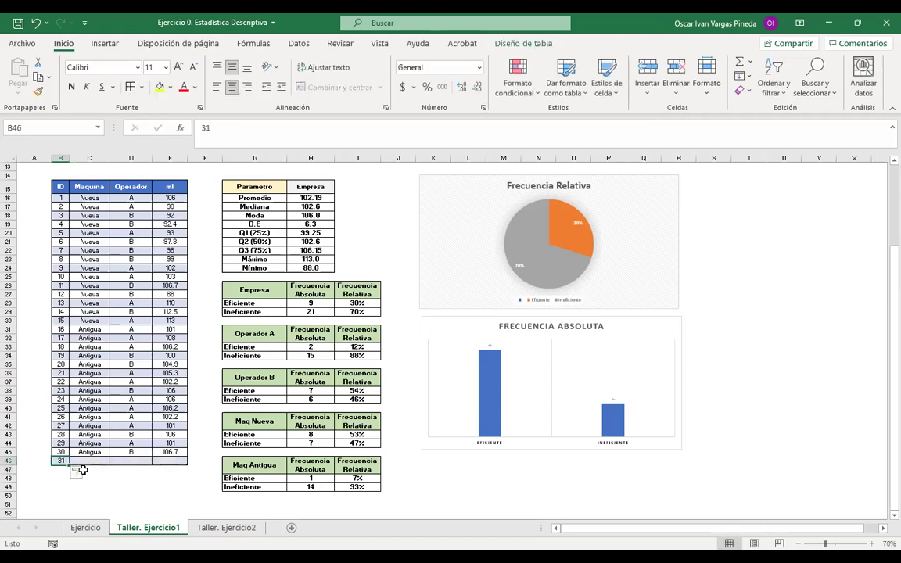
{"action": "key", "text": "Down"}
{"action": "type", "text": "32"}
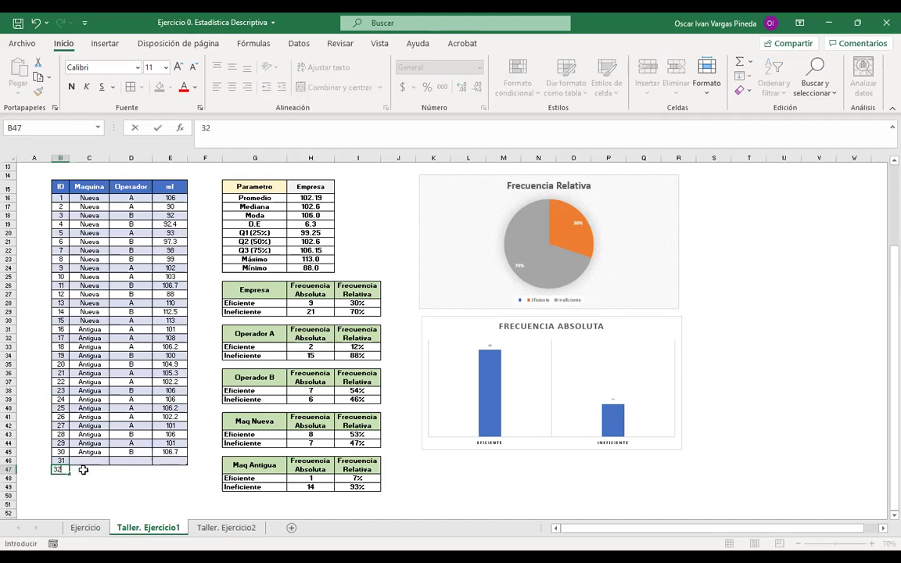
{"action": "key", "text": "Return"}
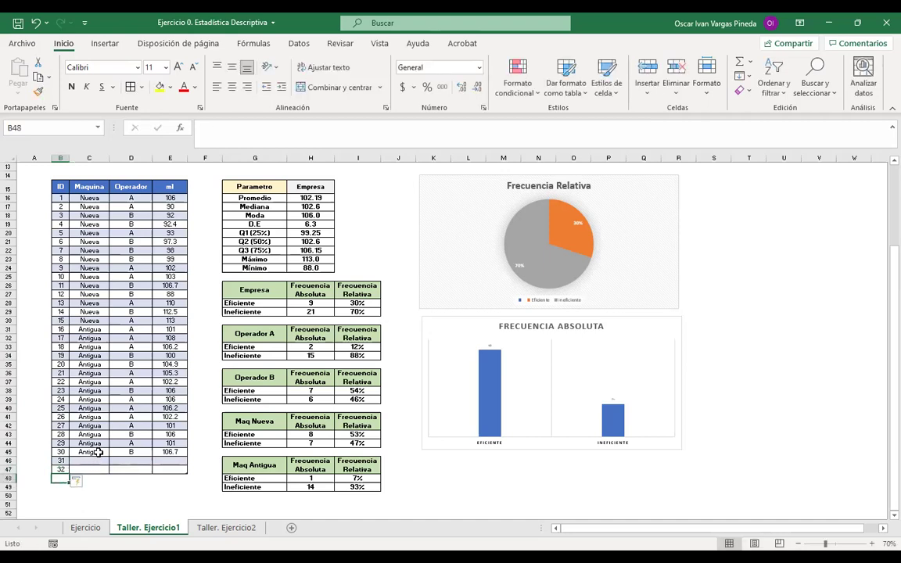
Step: Enter "Nueva" as the Maquina for records 31 and 32 in C46:C47
{"action": "left_click", "coordinate": [100, 461]}
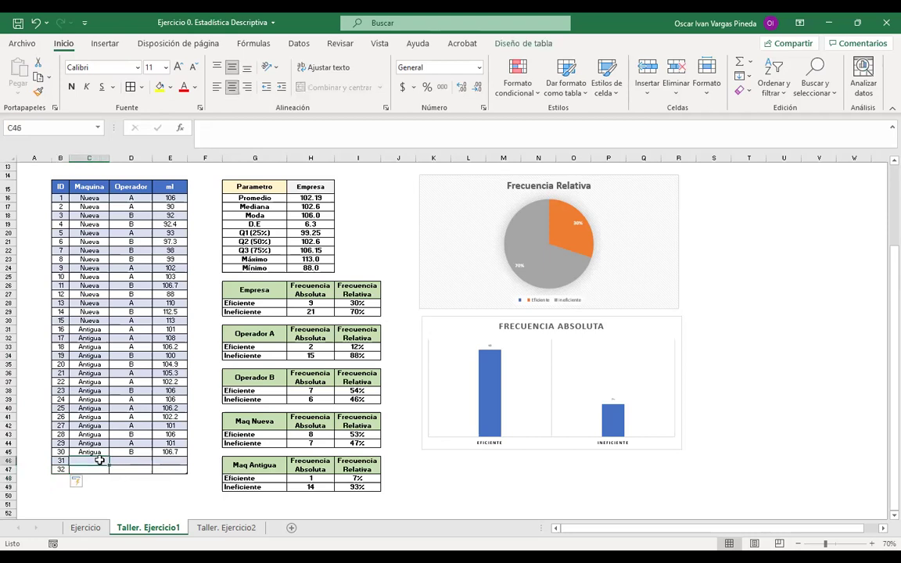
{"action": "type", "text": "Nueva"}
{"action": "key", "text": "Return"}
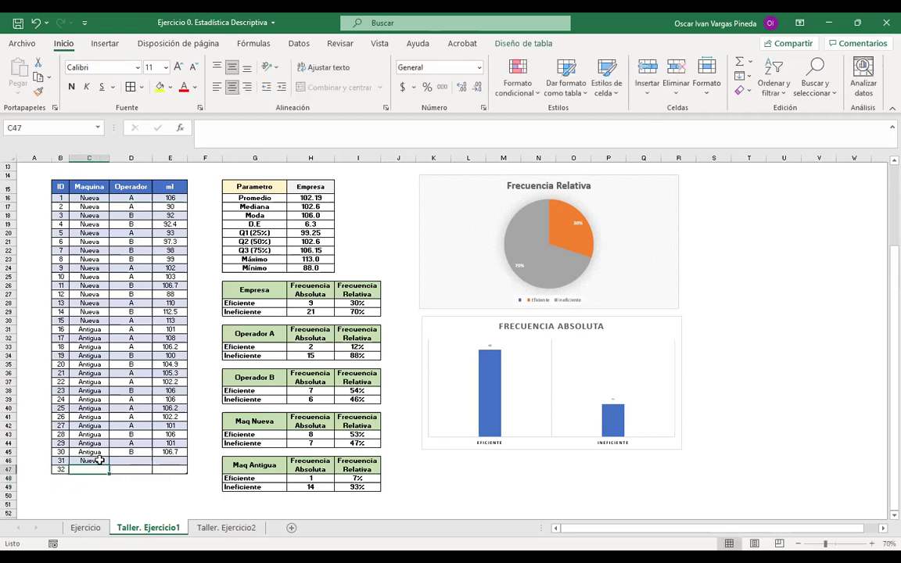
{"action": "type", "text": "Nueva"}
{"action": "key", "text": "Return"}
{"action": "key", "text": "Up"}
{"action": "key", "text": "Right"}
{"action": "key", "text": "Up"}
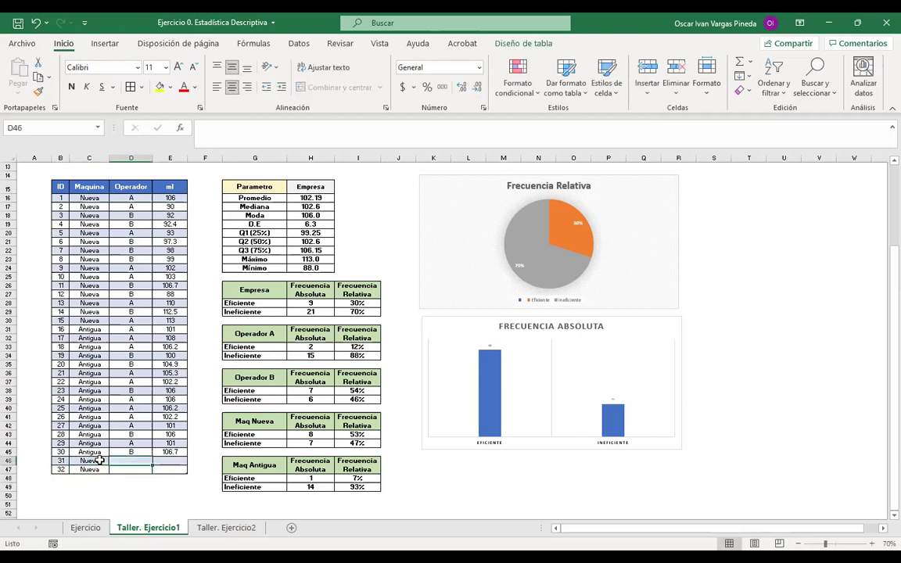
Step: Assign Operador A to records 31 and 32 in D46:D47
{"action": "type", "text": "A"}
{"action": "key", "text": "Return"}
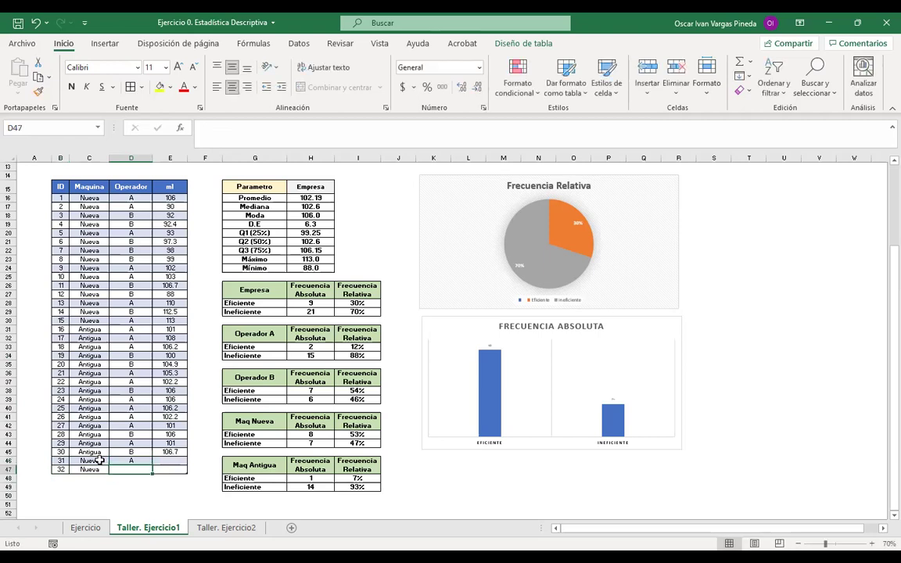
{"action": "type", "text": "A"}
{"action": "key", "text": "Return"}
{"action": "key", "text": "Up"}
{"action": "key", "text": "Right"}
{"action": "key", "text": "Up"}
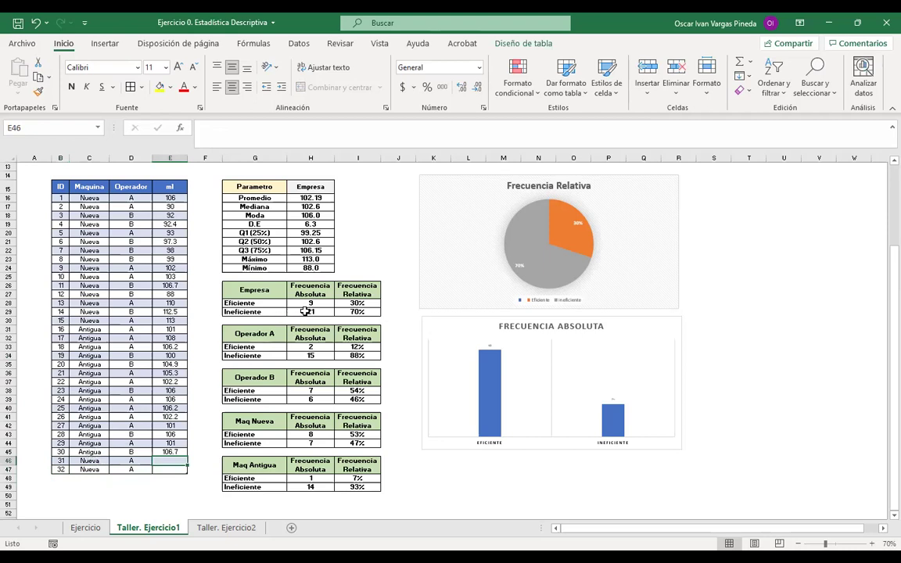
Step: Review Empresa's Eficiente count formula in H28, and enter 95 and 100 ml for records 31 and 32 in E46:E47
{"action": "left_click", "coordinate": [313, 302]}
{"action": "double_click", "coordinate": [317, 304]}
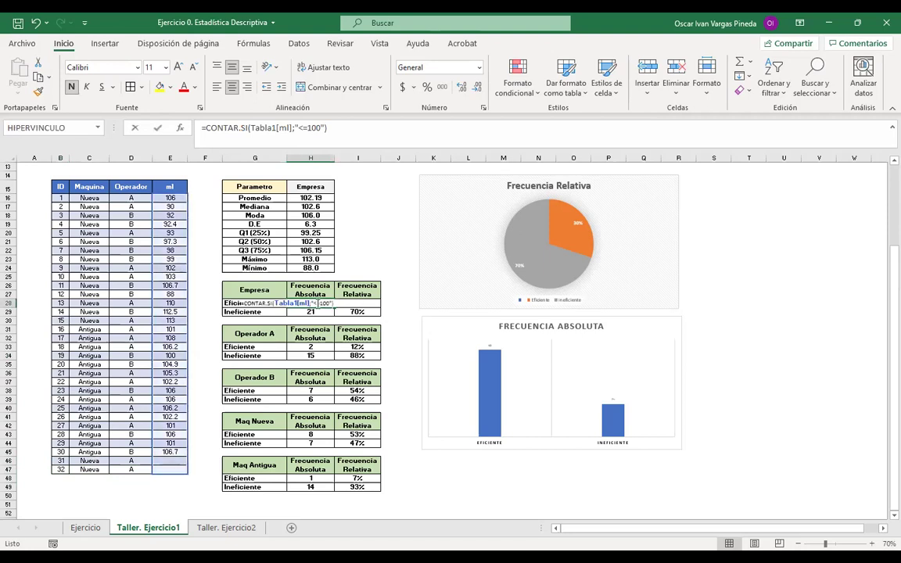
{"action": "key", "text": "Return"}
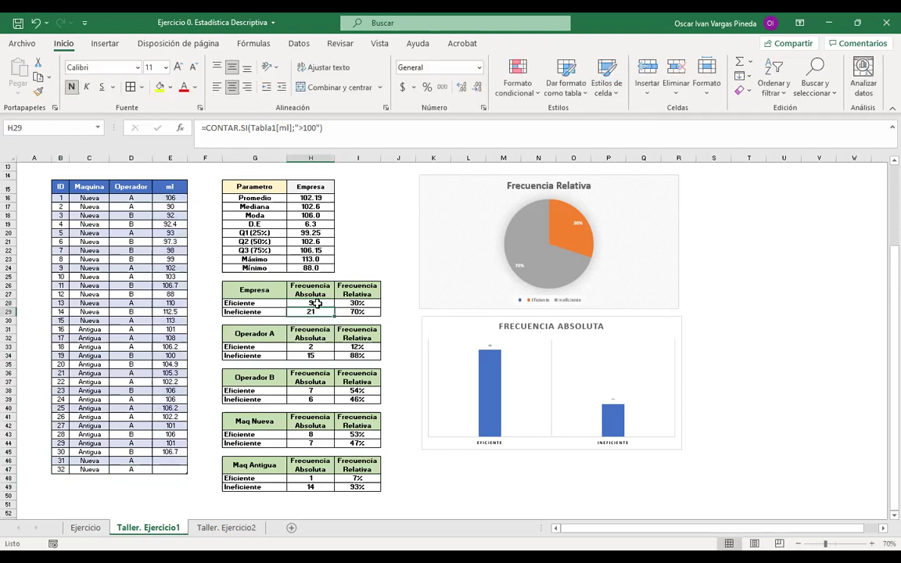
{"action": "left_click", "coordinate": [171, 463]}
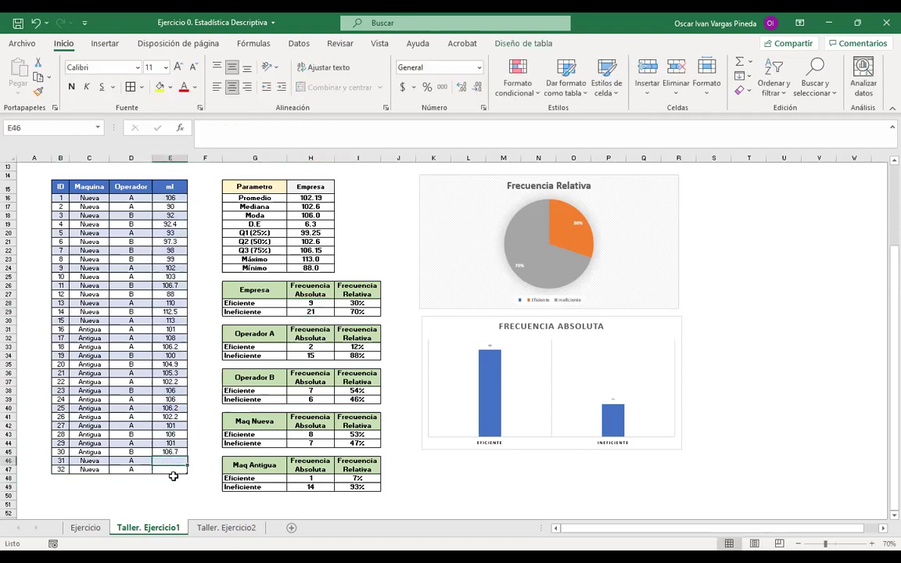
{"action": "type", "text": "95"}
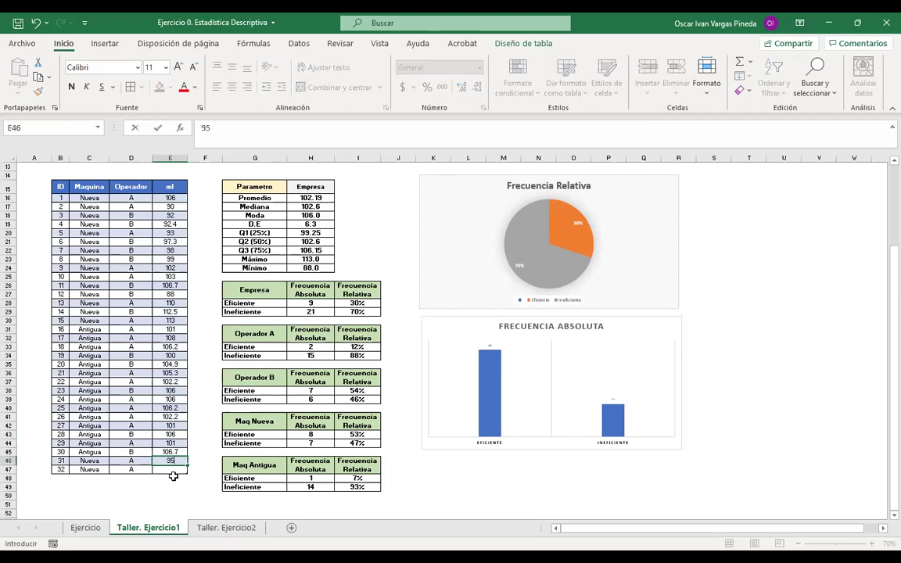
{"action": "key", "text": "Return"}
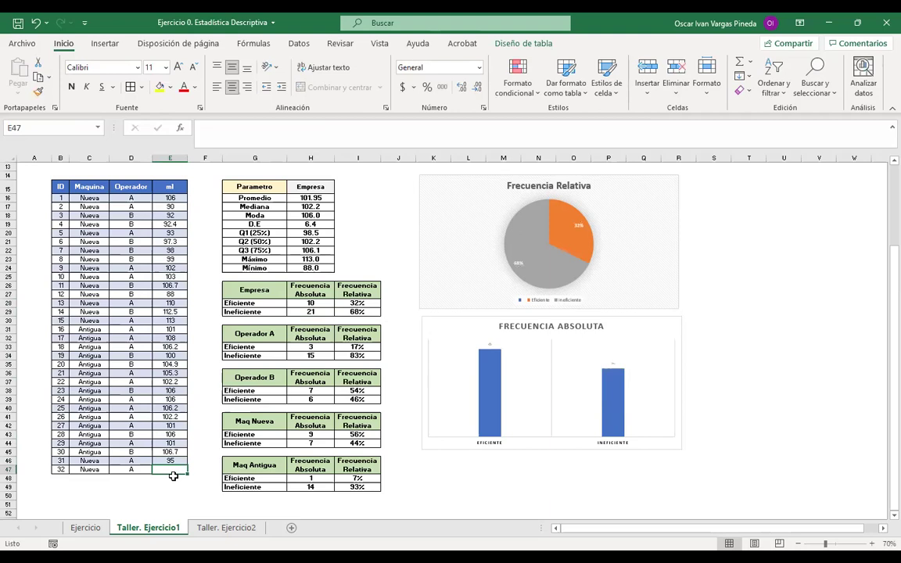
{"action": "type", "text": "100"}
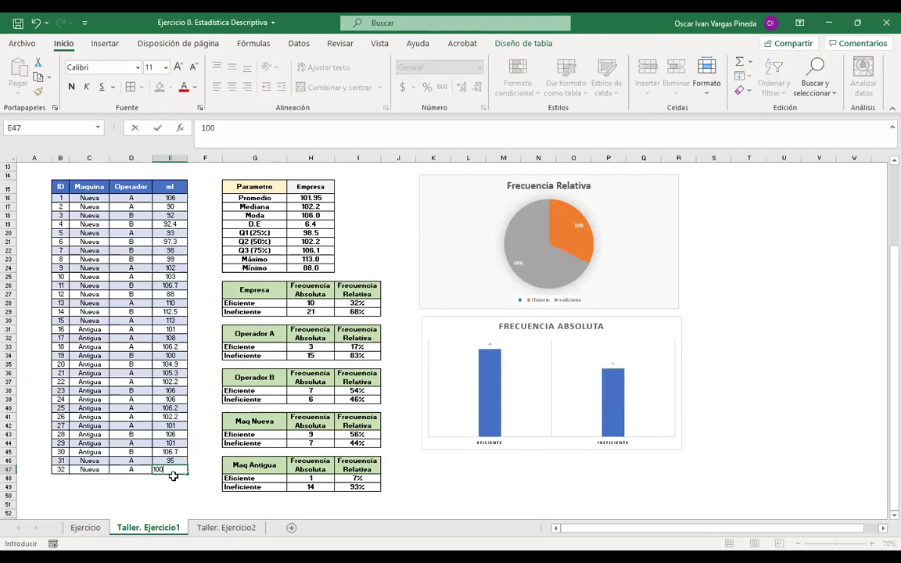
{"action": "key", "text": "Return"}
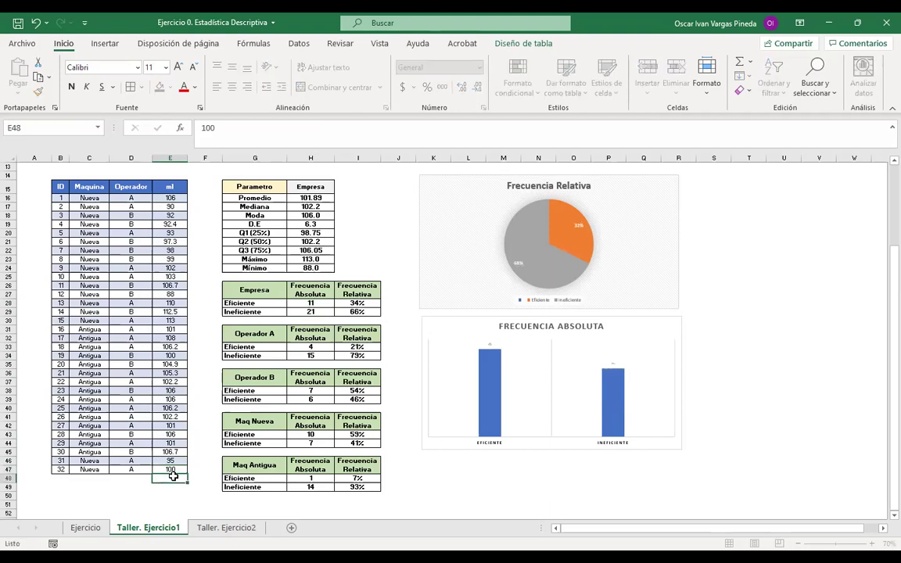
{"action": "left_click", "coordinate": [173, 472]}
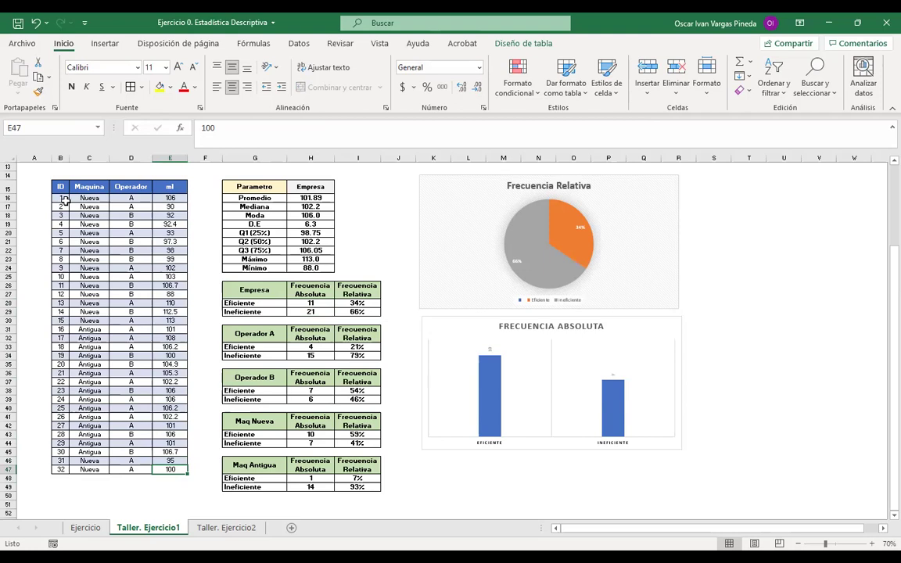
Step: Copy the Maquina, Operador and ml data of records 1 to 4 and paste it as values starting at T19
{"action": "left_click_drag", "start_coordinate": [79, 198], "coordinate": [166, 220]}
{"action": "key", "text": "ctrl+c"}
{"action": "right_click", "coordinate": [166, 219]}
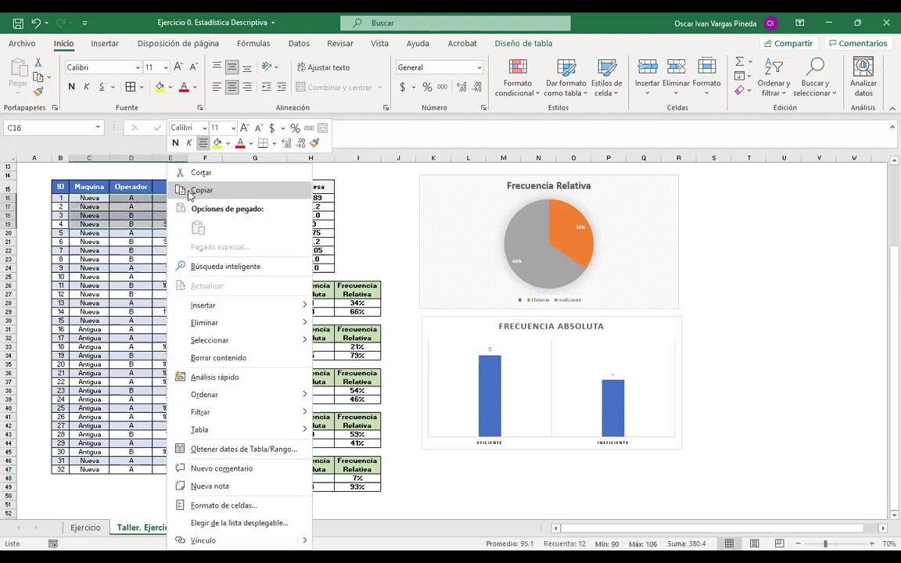
{"action": "left_click", "coordinate": [196, 190]}
{"action": "left_click", "coordinate": [746, 224]}
{"action": "right_click", "coordinate": [747, 225]}
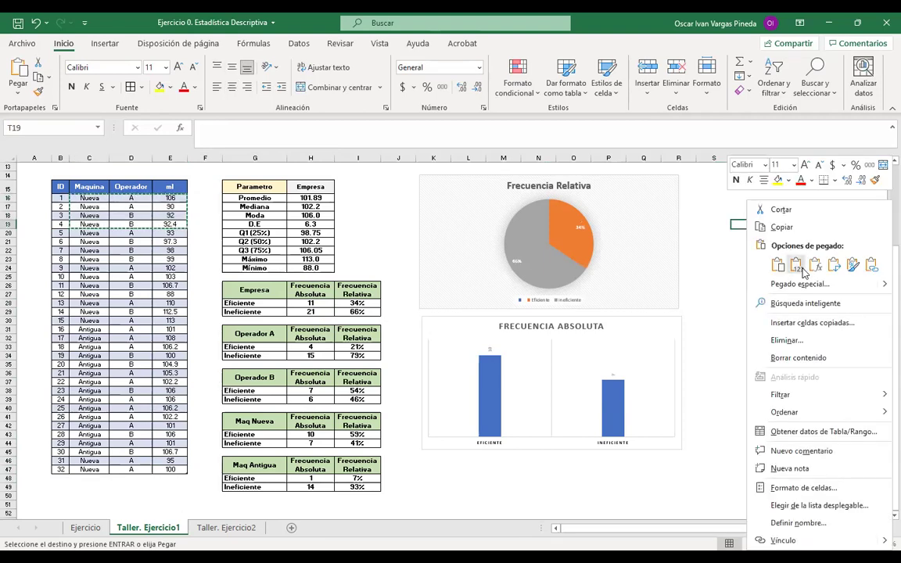
{"action": "left_click", "coordinate": [797, 266]}
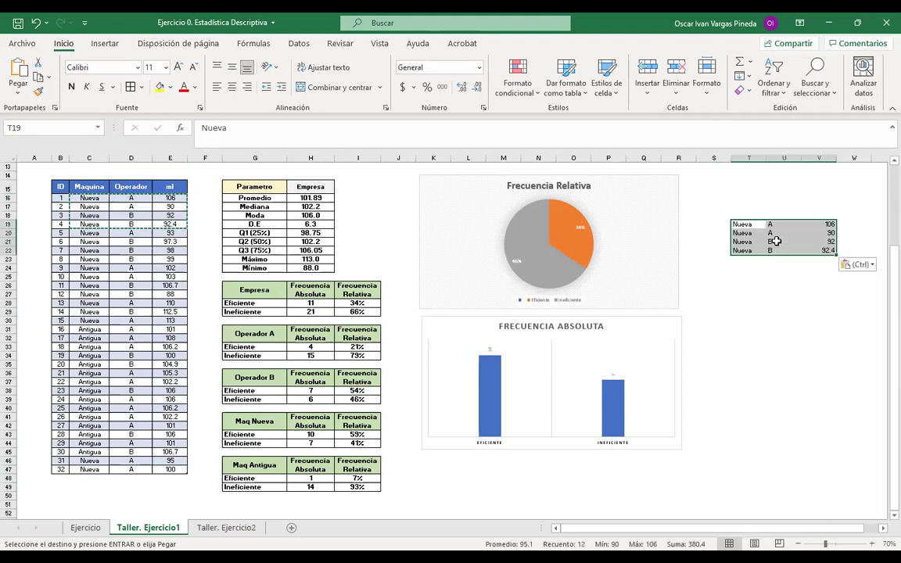
Step: Paste T19:V22 as values below the last table record at C48, and undo and redo the automatic table expansion
{"action": "right_click", "coordinate": [776, 241]}
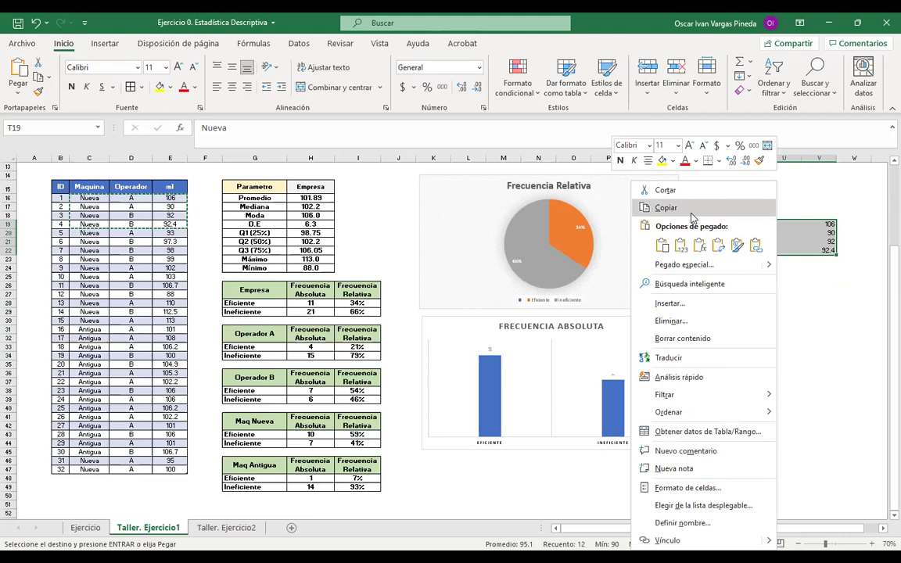
{"action": "left_click", "coordinate": [692, 209]}
{"action": "left_click", "coordinate": [93, 478]}
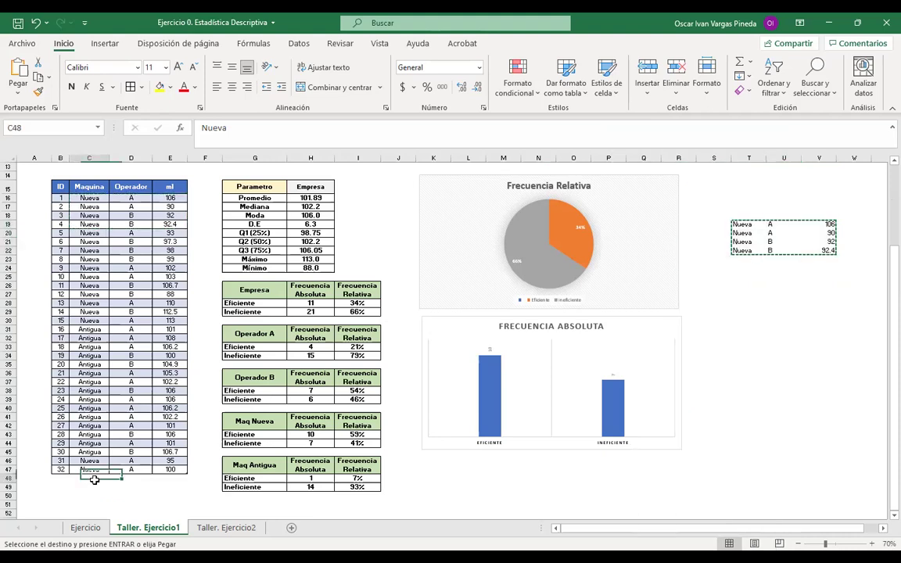
{"action": "right_click", "coordinate": [93, 479]}
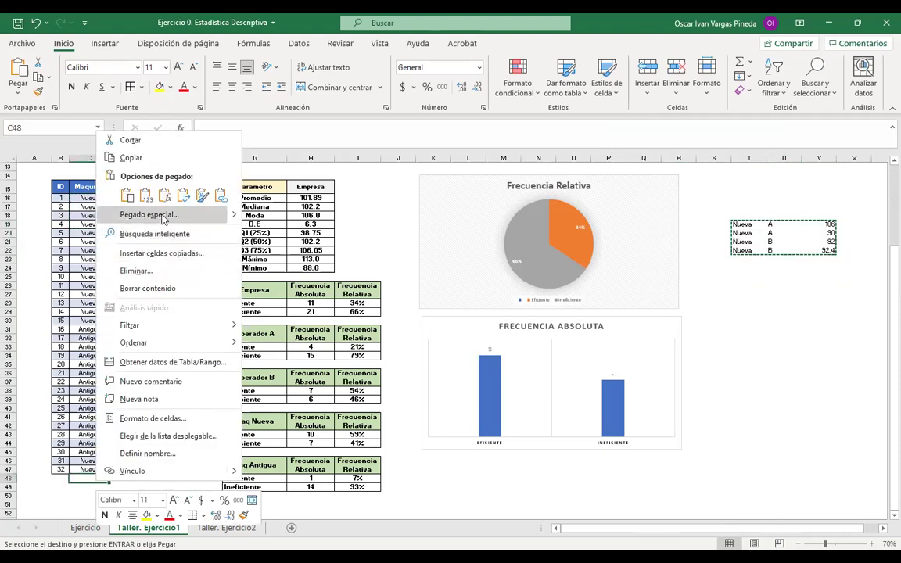
{"action": "left_click", "coordinate": [147, 197]}
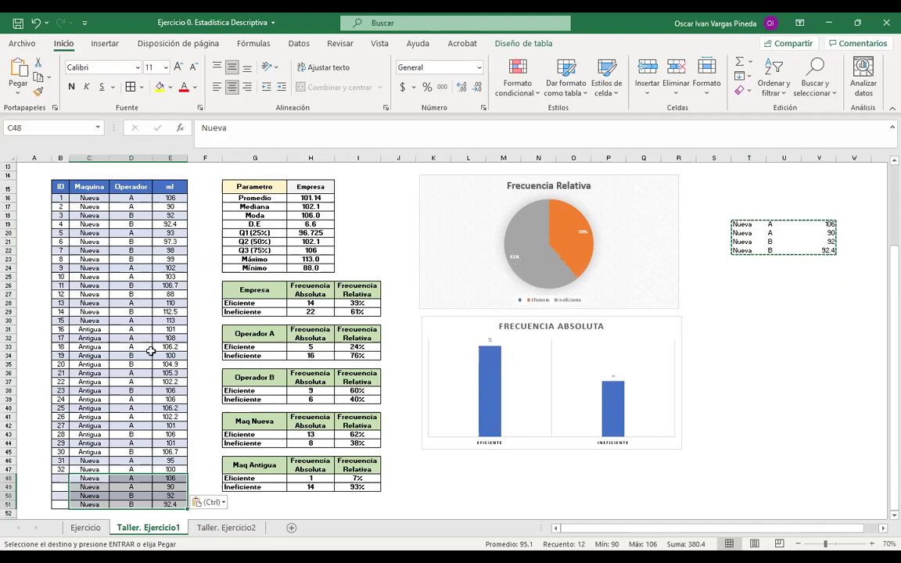
{"action": "left_click", "coordinate": [34, 24]}
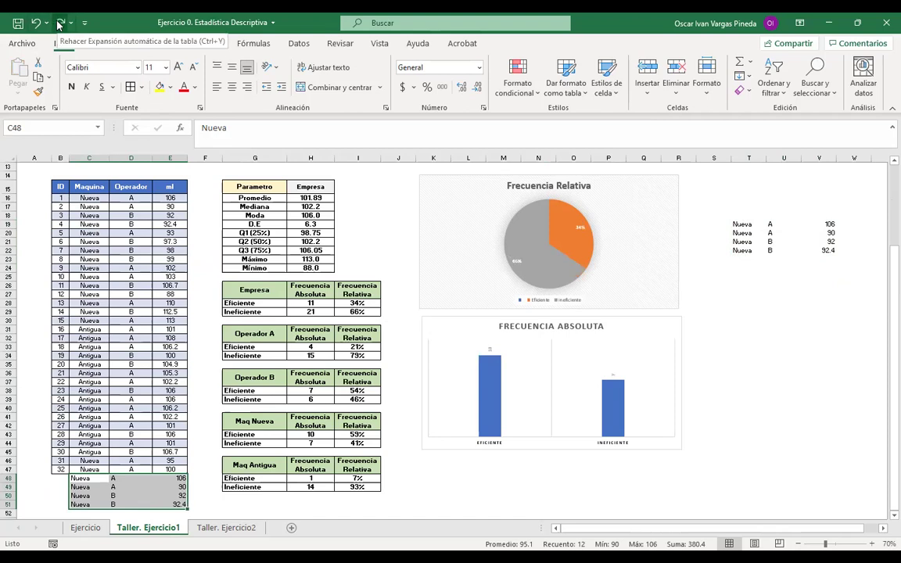
{"action": "left_click", "coordinate": [59, 24]}
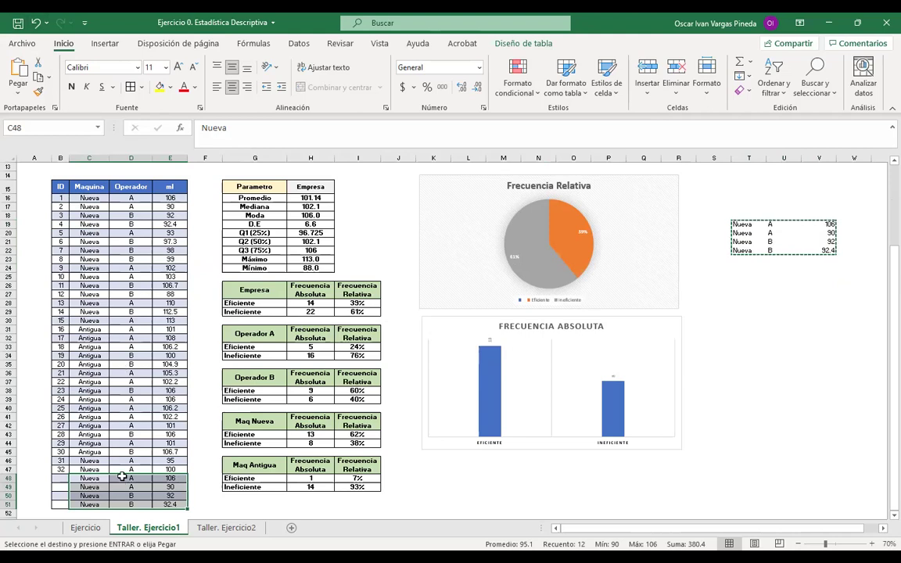
Step: Switch to the Taller. Ejercicio2 sheet
{"action": "left_click", "coordinate": [225, 529]}
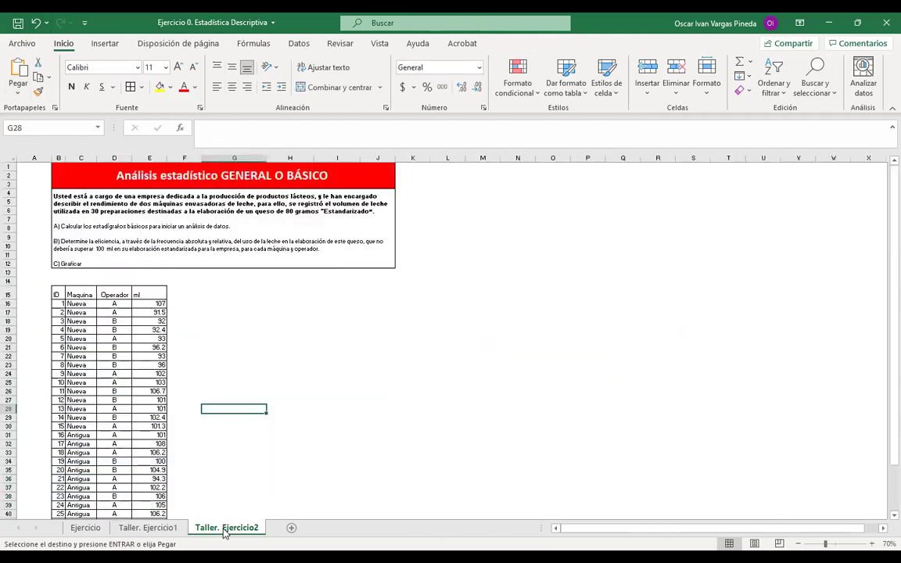